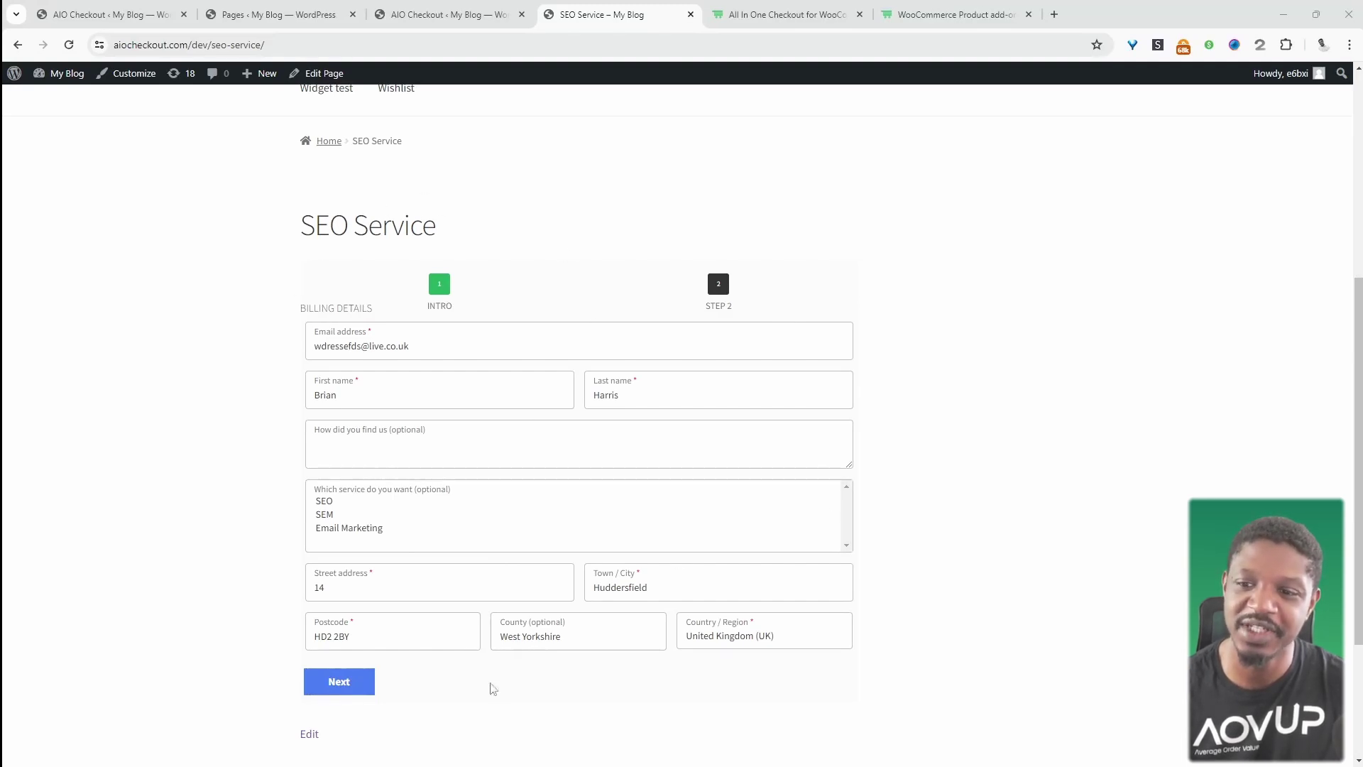
Answer 'google' in the 'How did you find us' field
drag(410, 225, 257, 224)
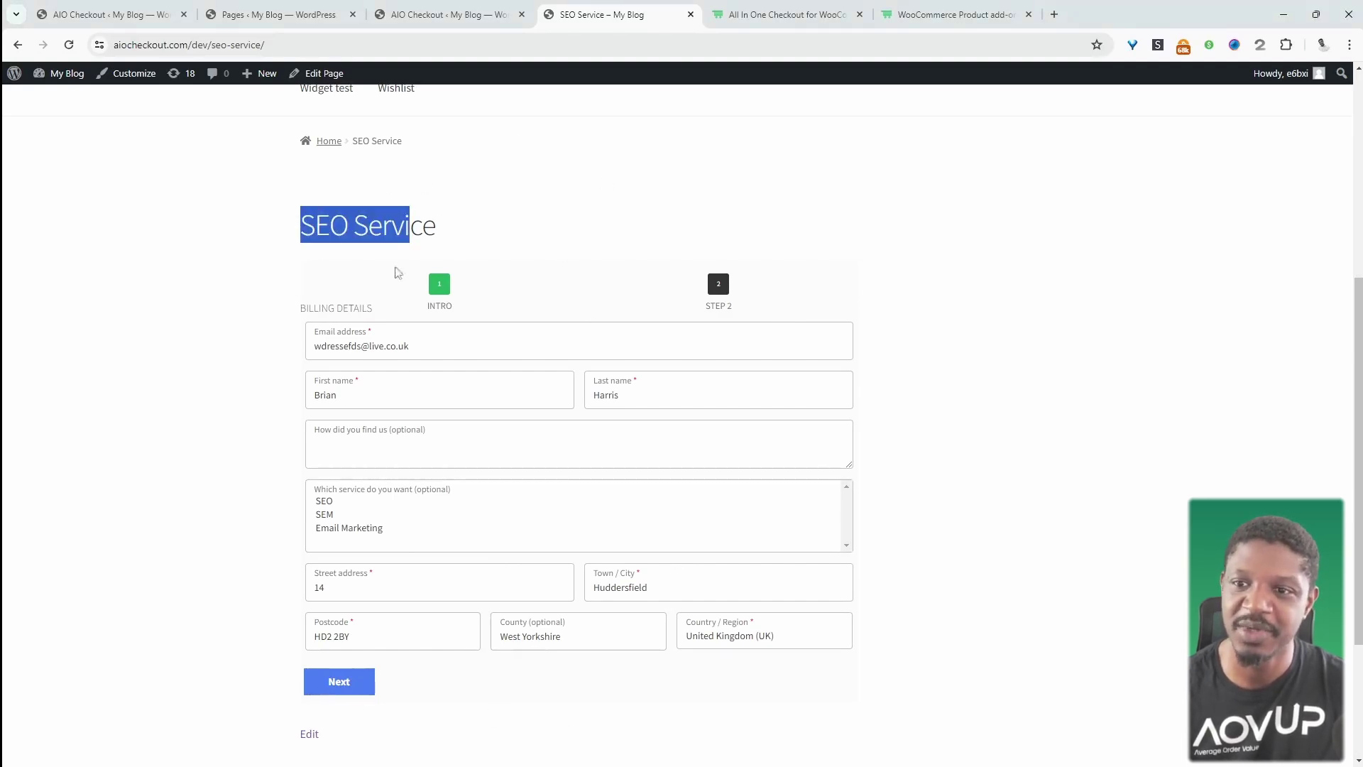
click(637, 351)
click(420, 450)
text(google)
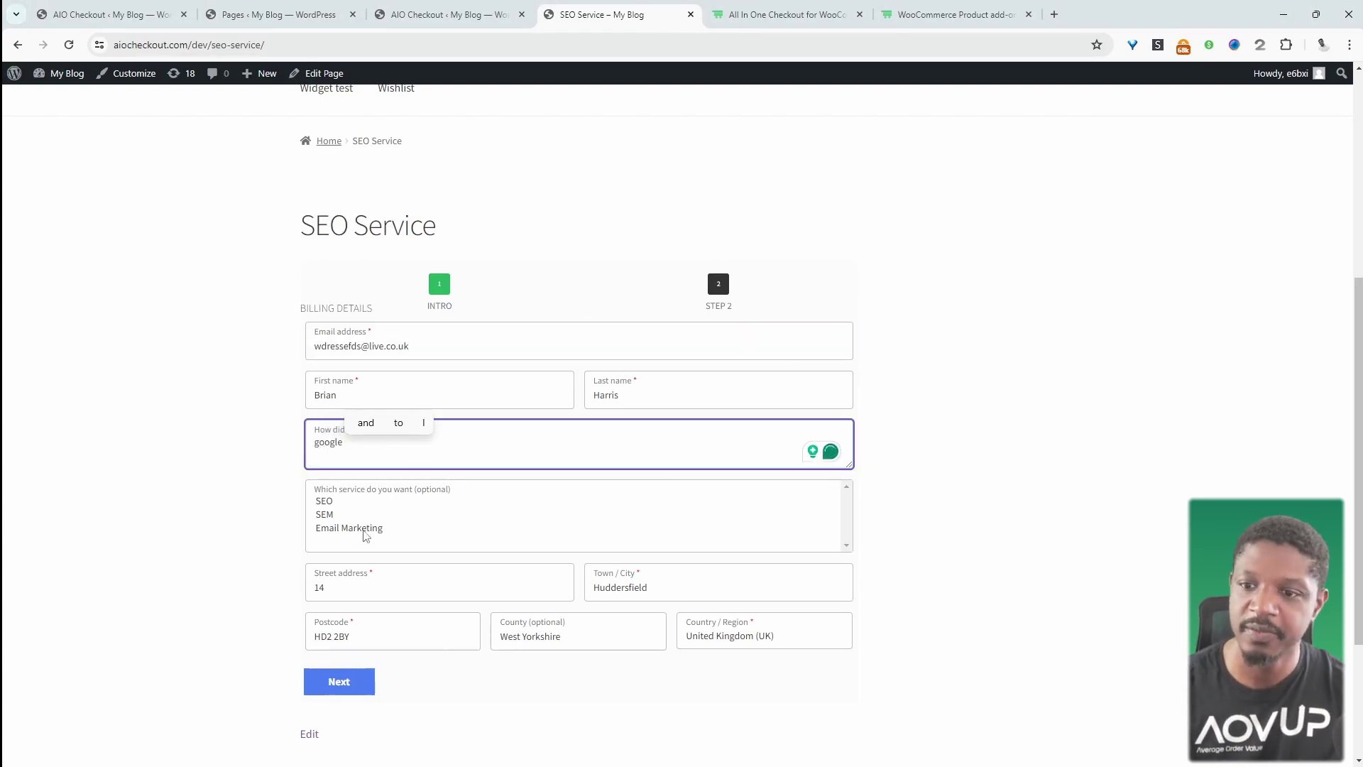
Select SEO as the wanted service and advance the checkout to step 2
click(368, 514)
click(367, 501)
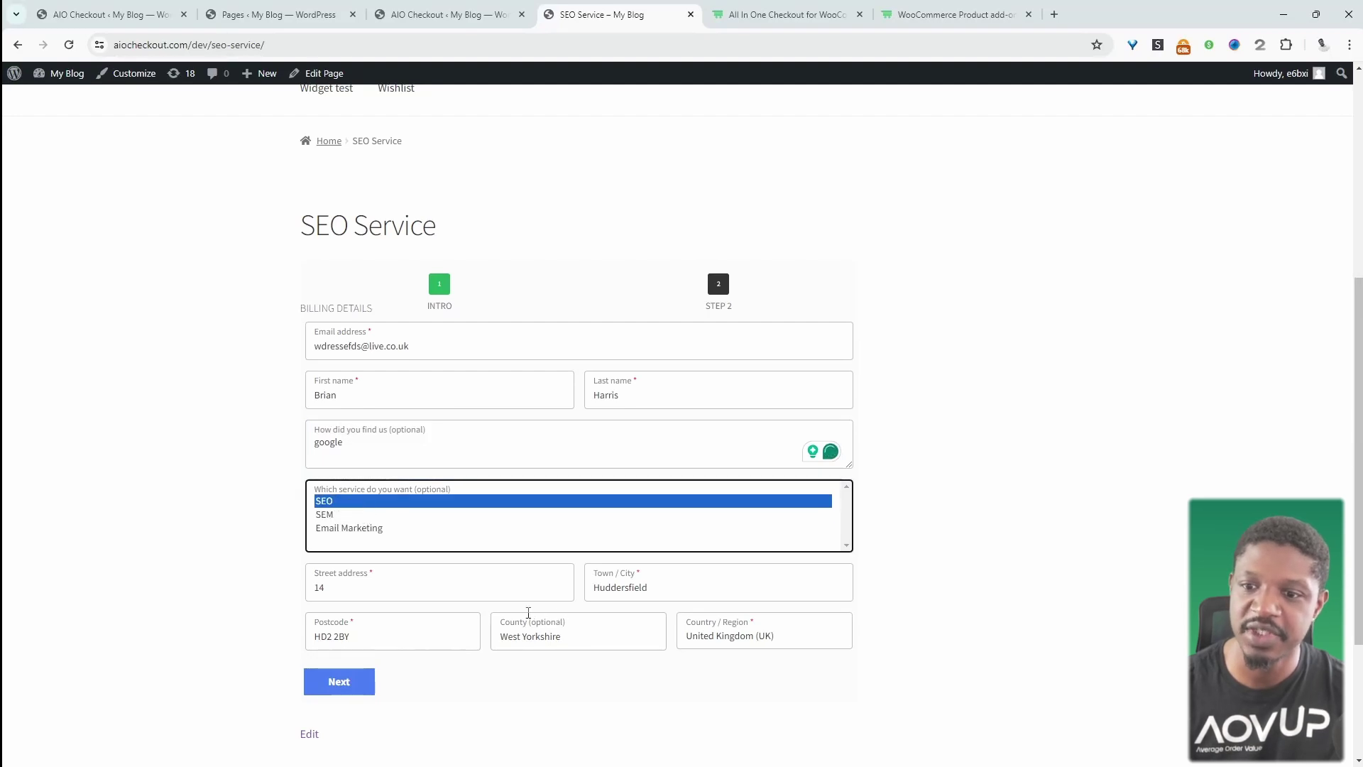
click(486, 593)
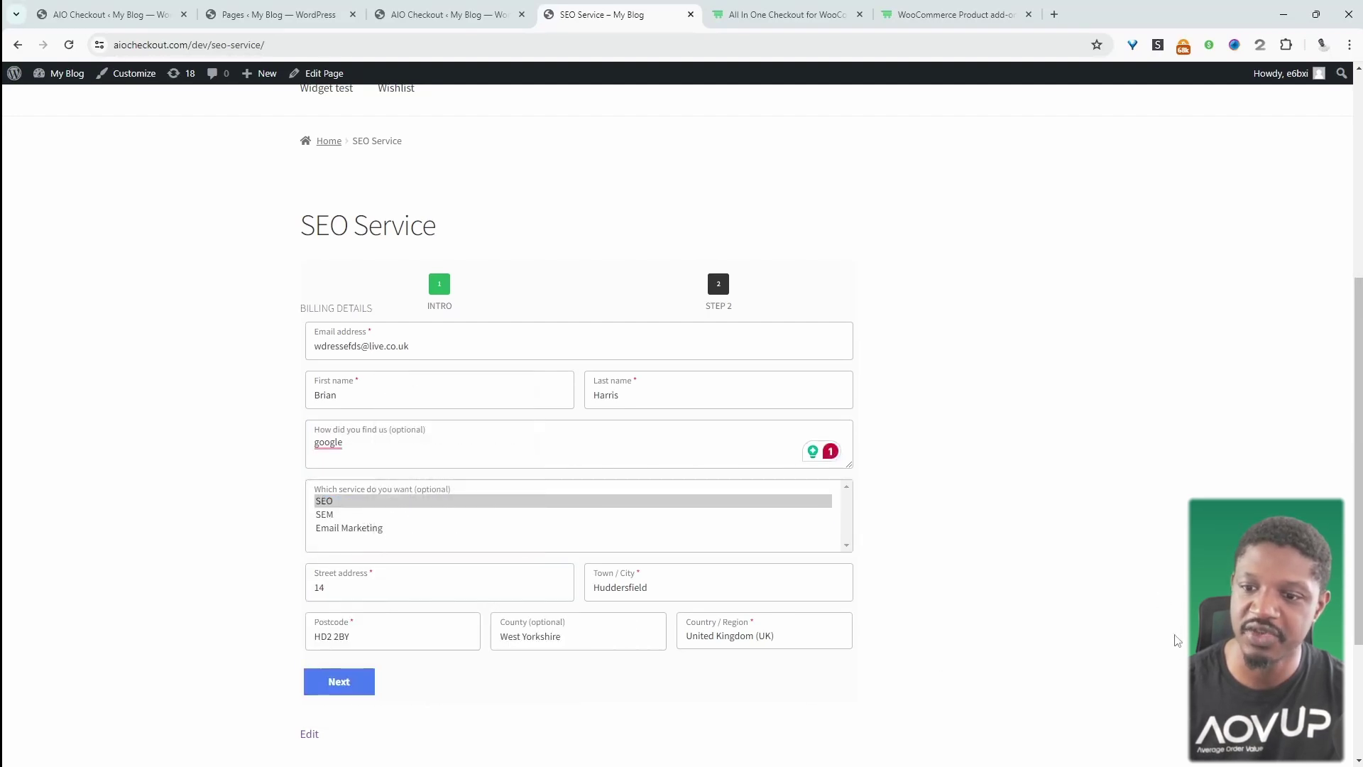
click(369, 681)
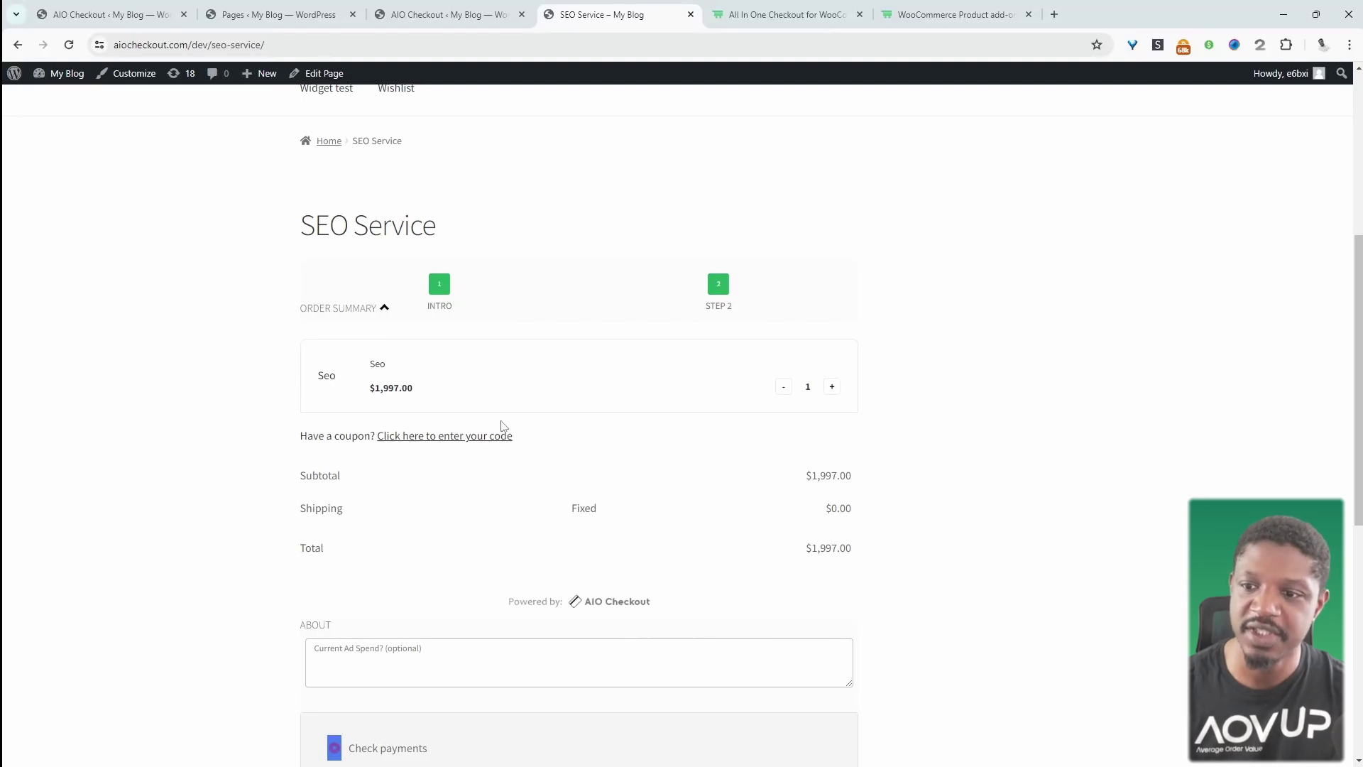
Enter 'erwee' as the current ad spend answer
scroll(499, 517, down, 4)
click(367, 394)
text(erwee)
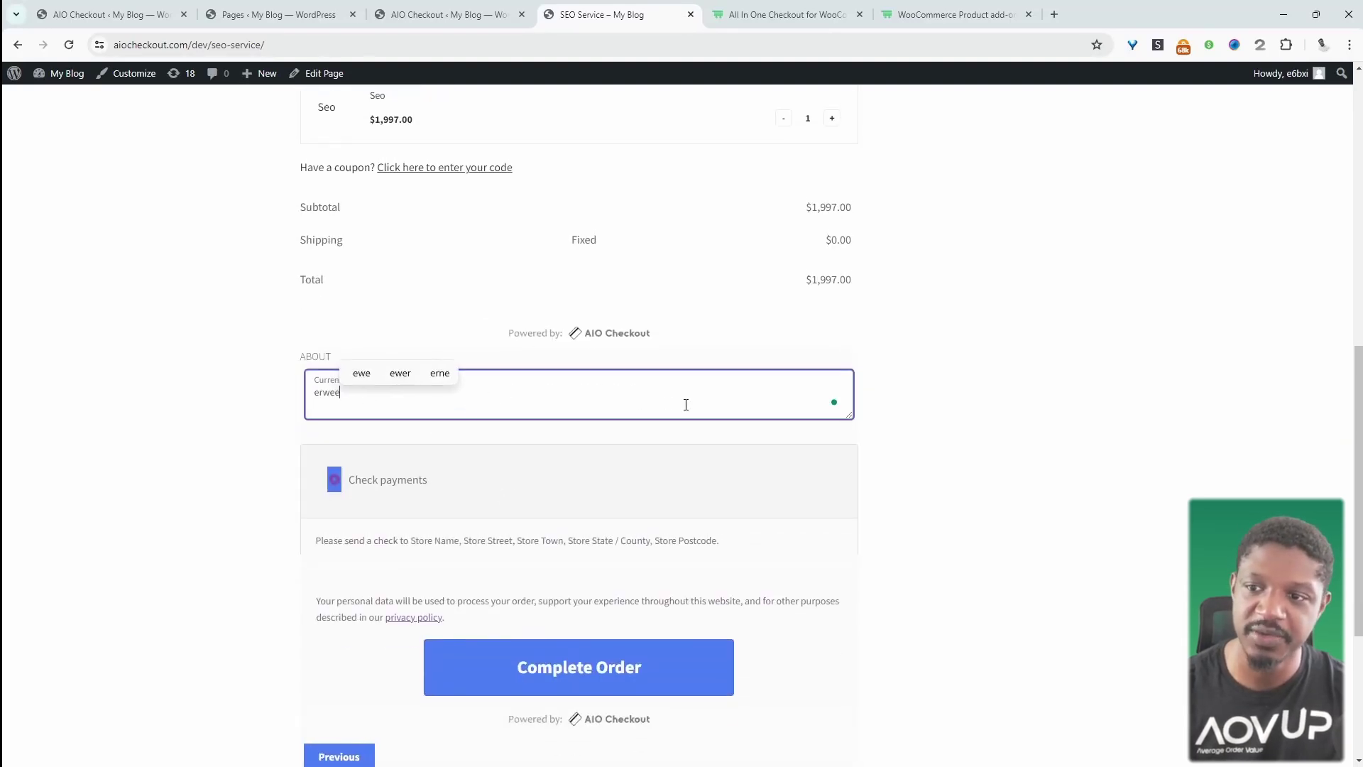
click(1048, 371)
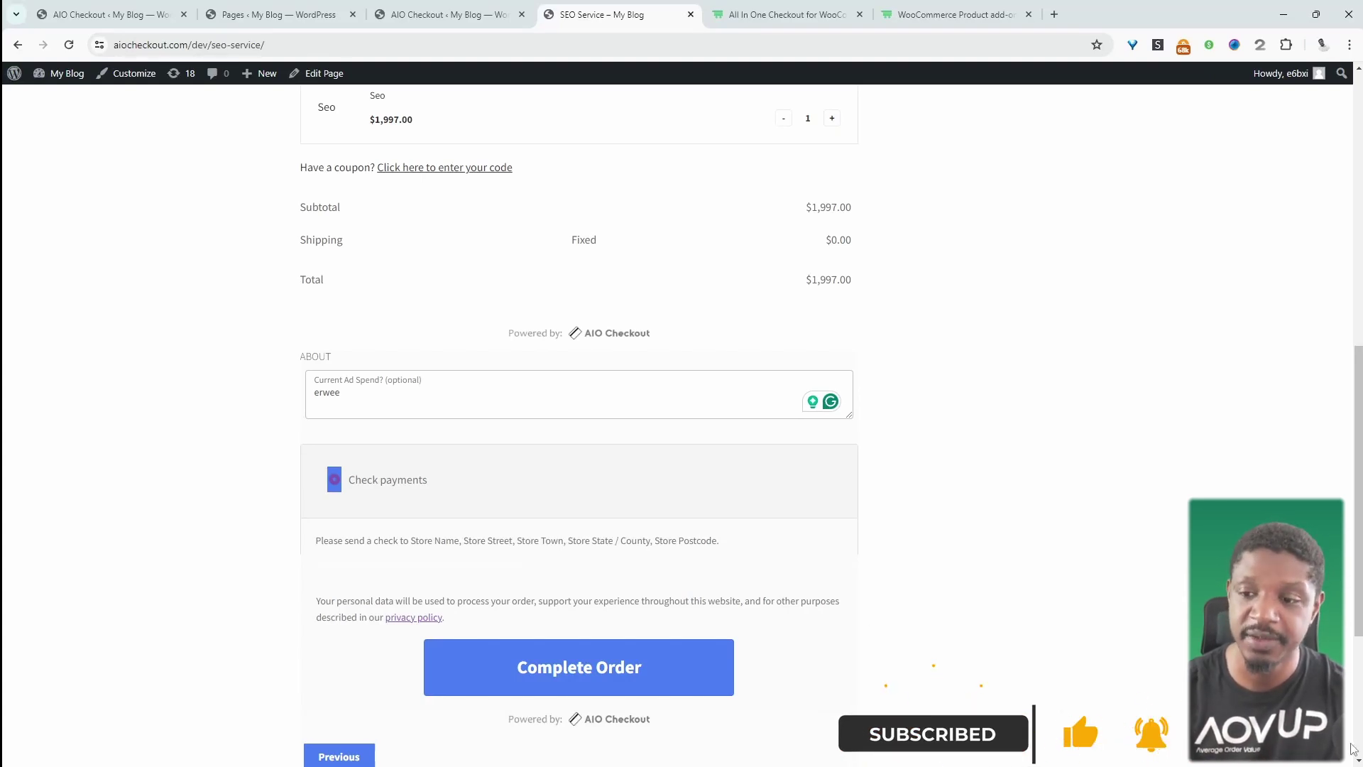
Complete the $1,997.00 test order, then bring up the AIO Checkout product page
scroll(475, 401, down, 1)
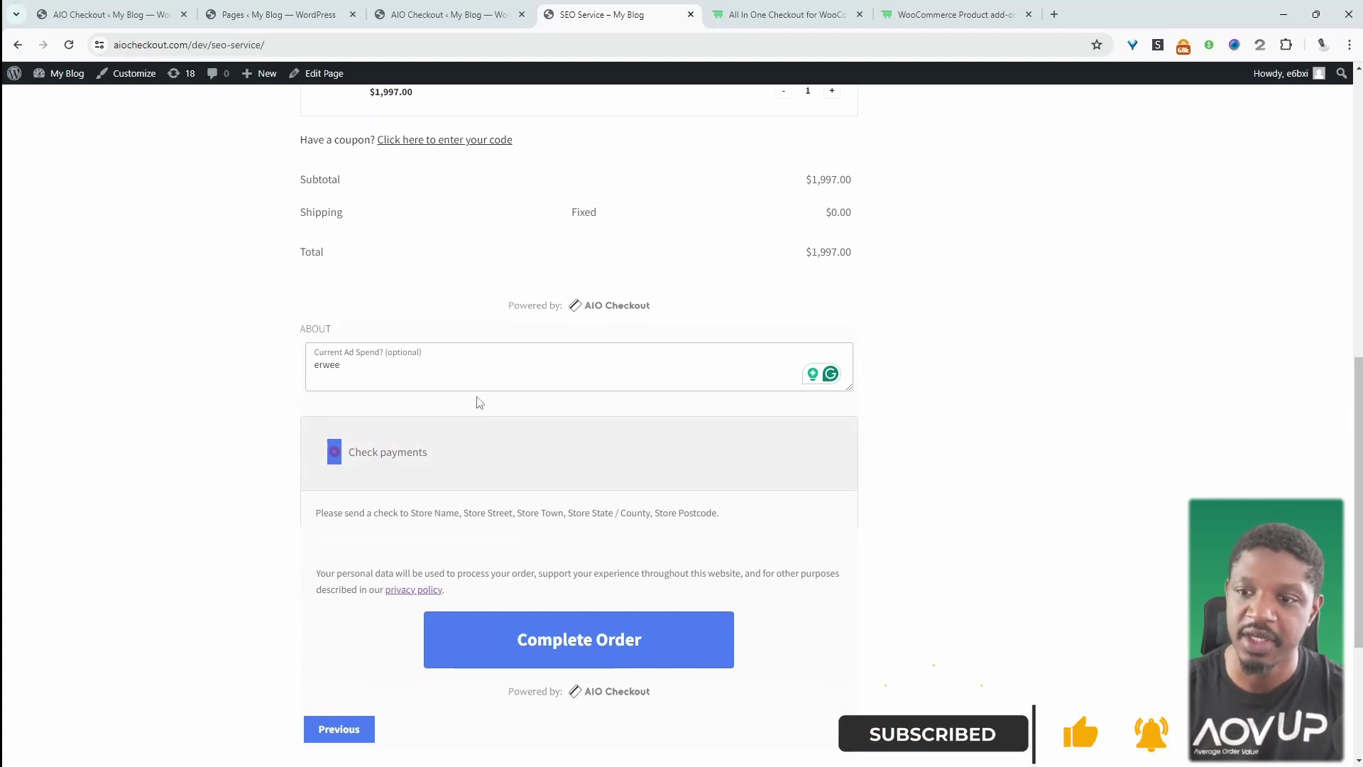
click(567, 648)
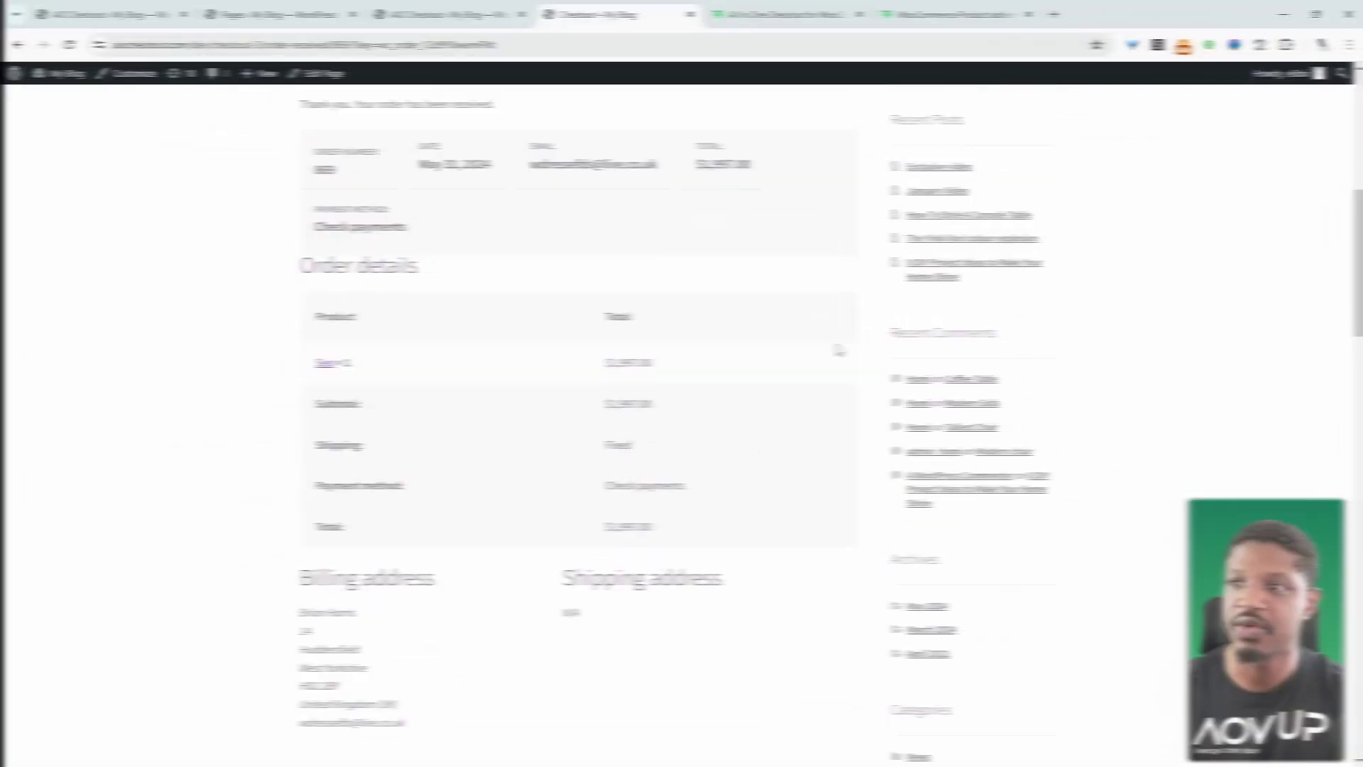
scroll(837, 350, up, 3)
click(788, 14)
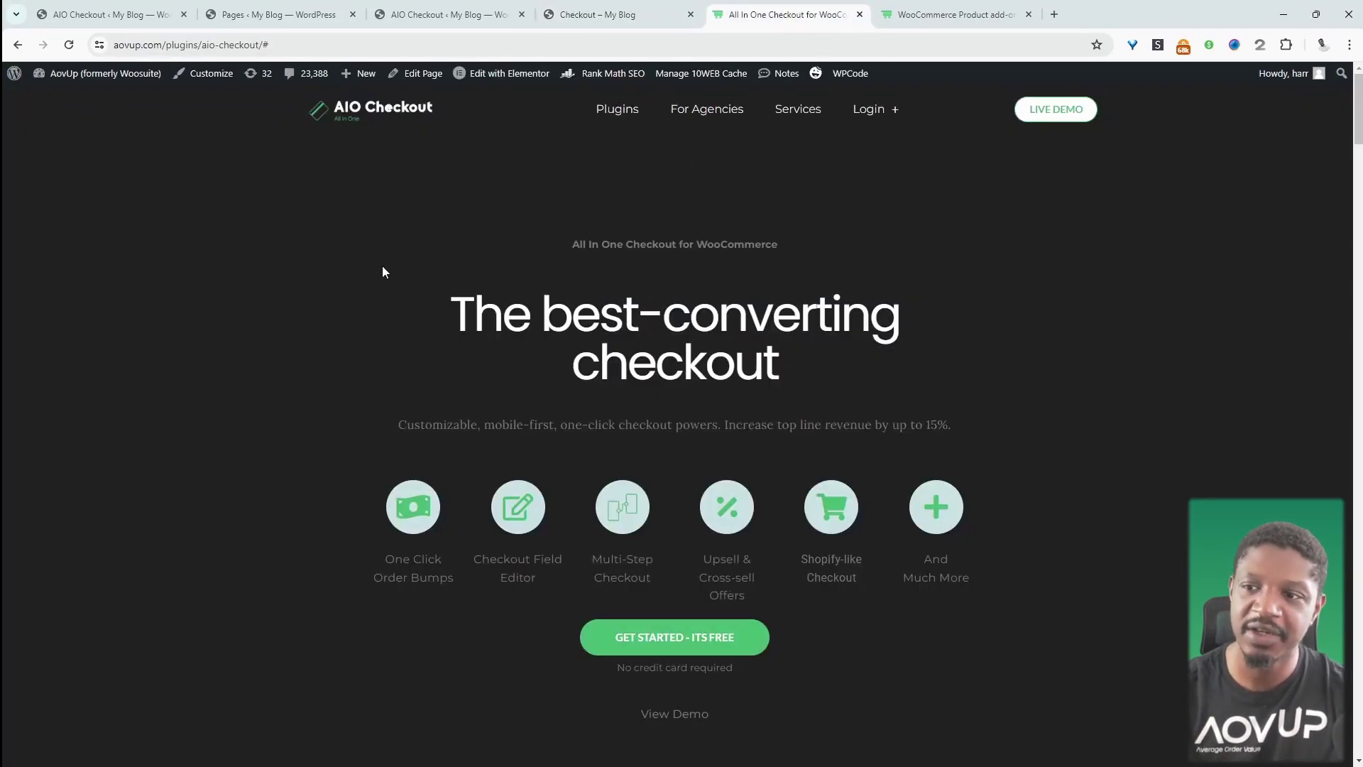
Scroll down the AIO Checkout landing page
scroll(652, 660, down, 1)
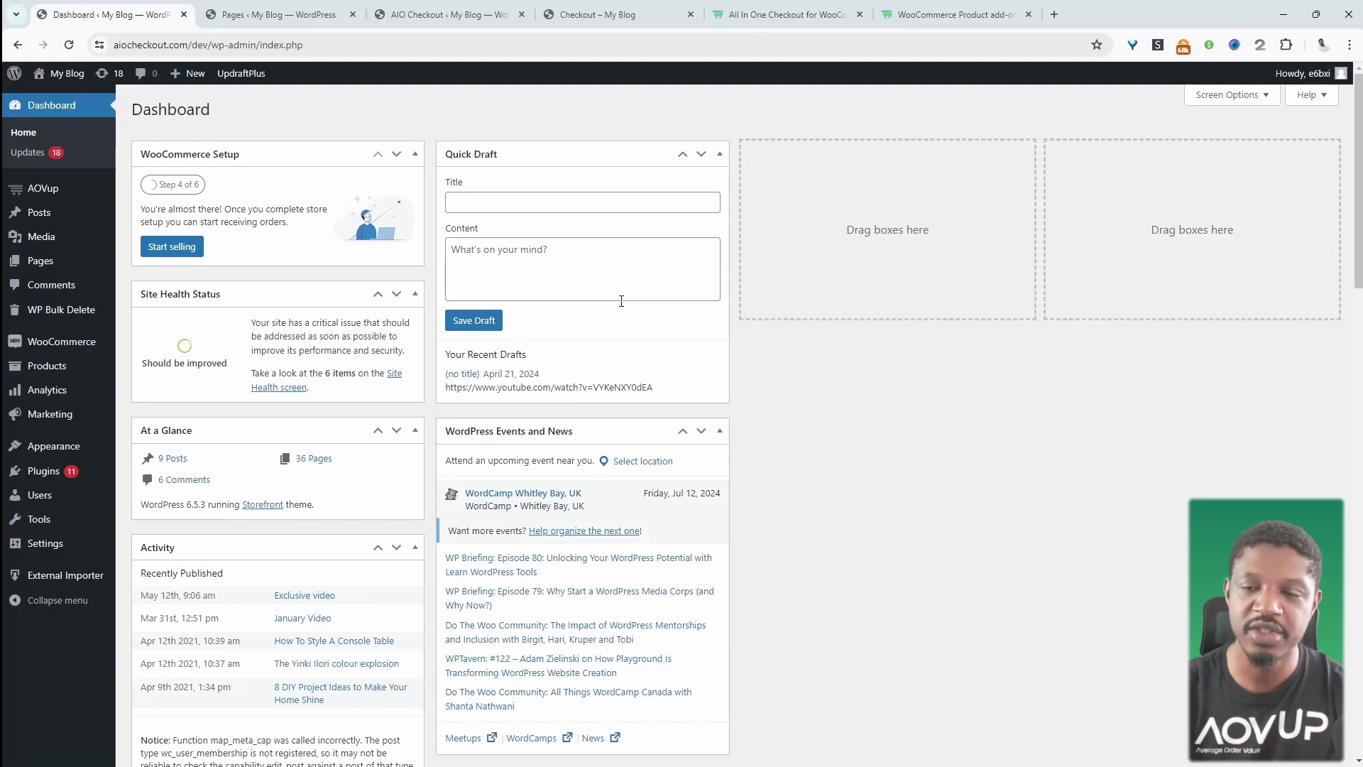
mouse_move(113, 470)
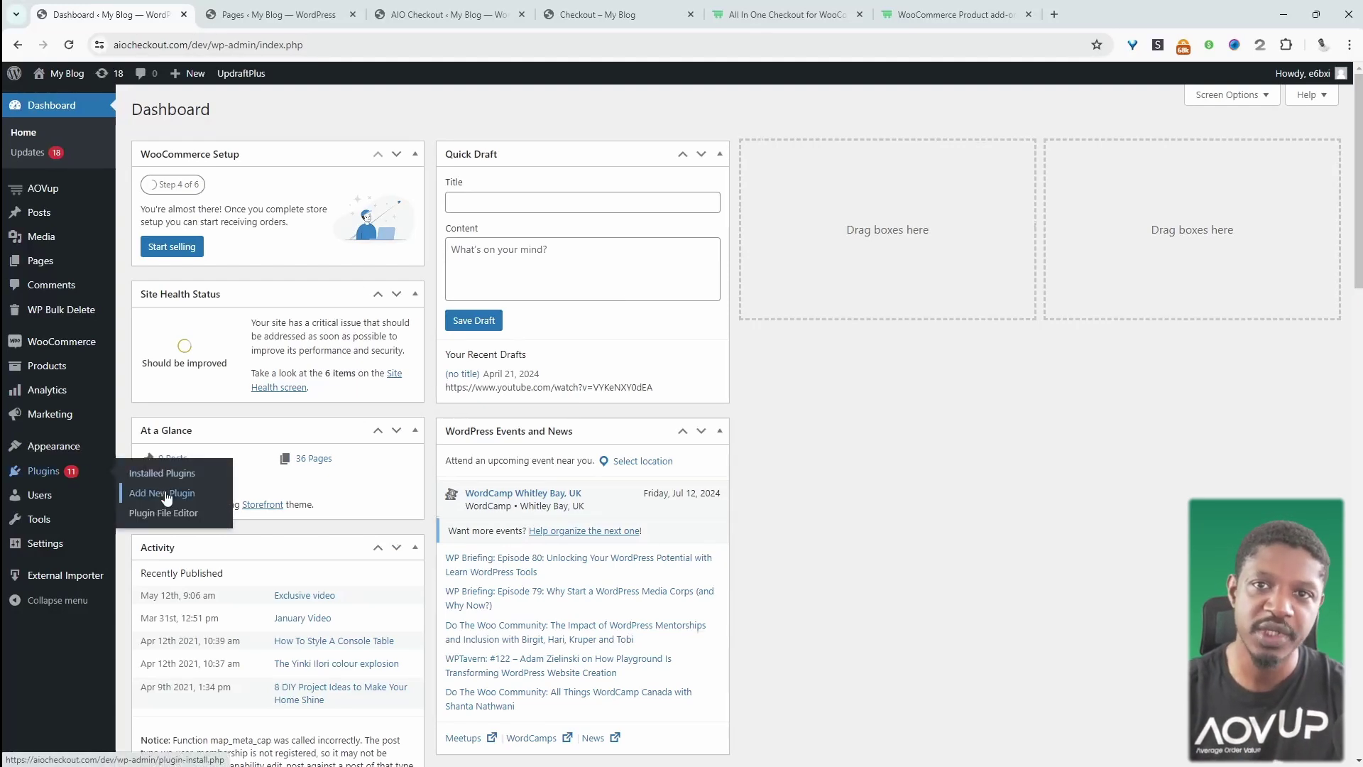
mouse_move(68, 343)
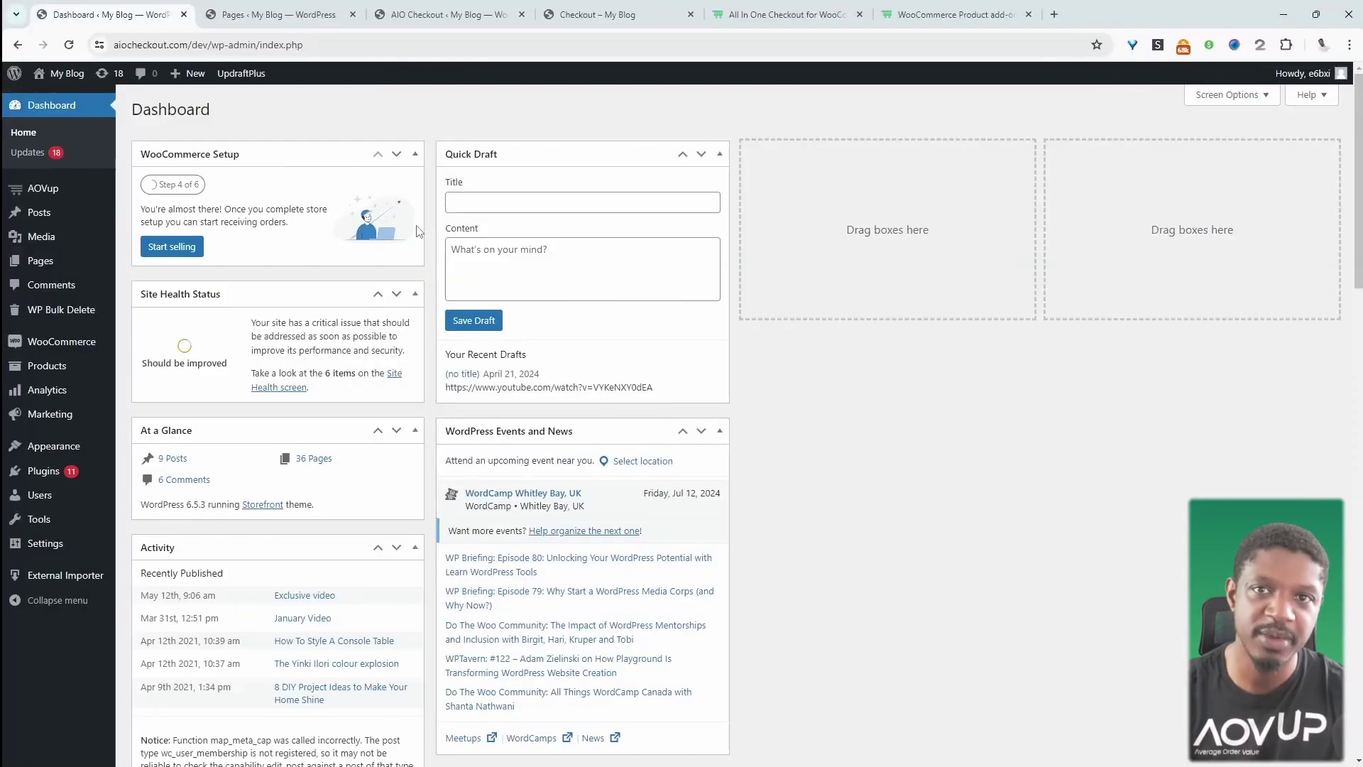
mouse_move(24, 193)
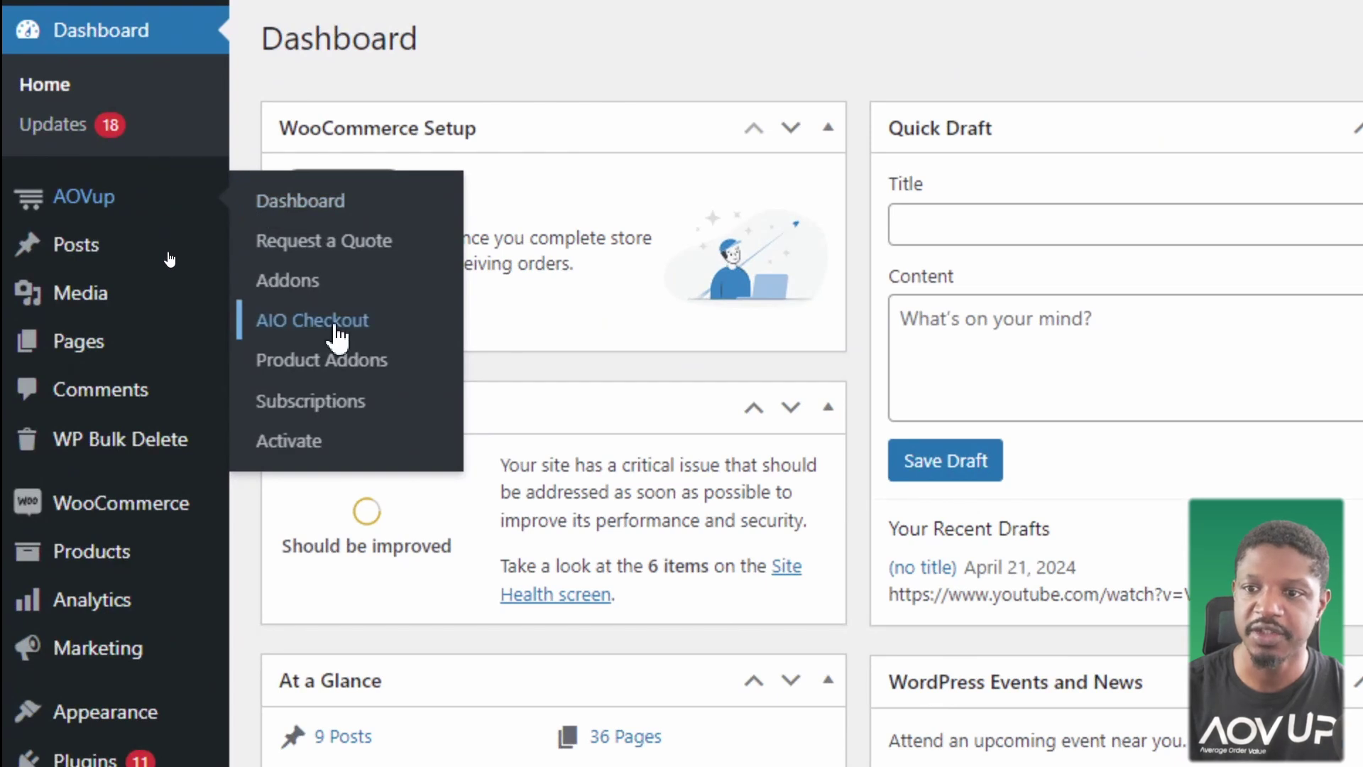
Create a new AIO Checkout flow using the Single Column Modern template
click(338, 332)
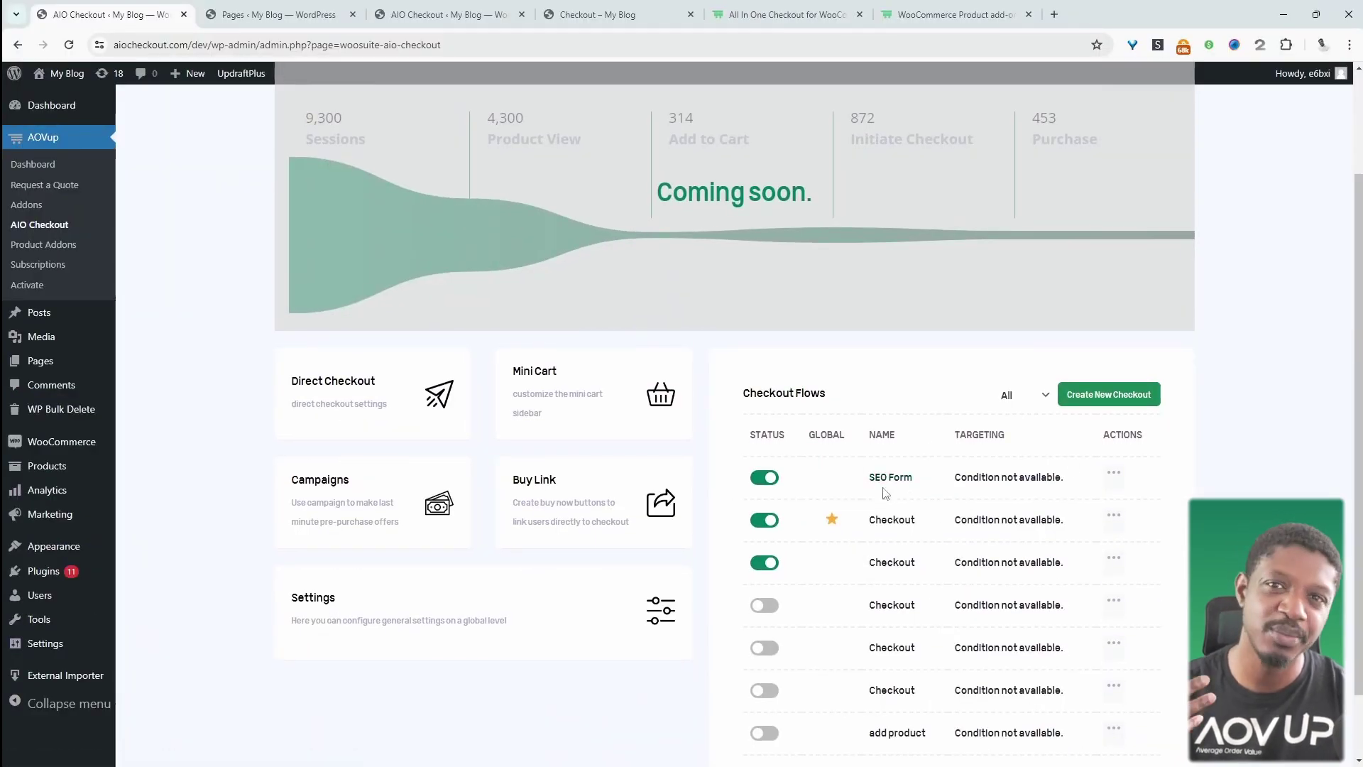
click(1087, 402)
scroll(494, 320, down, 3)
click(547, 427)
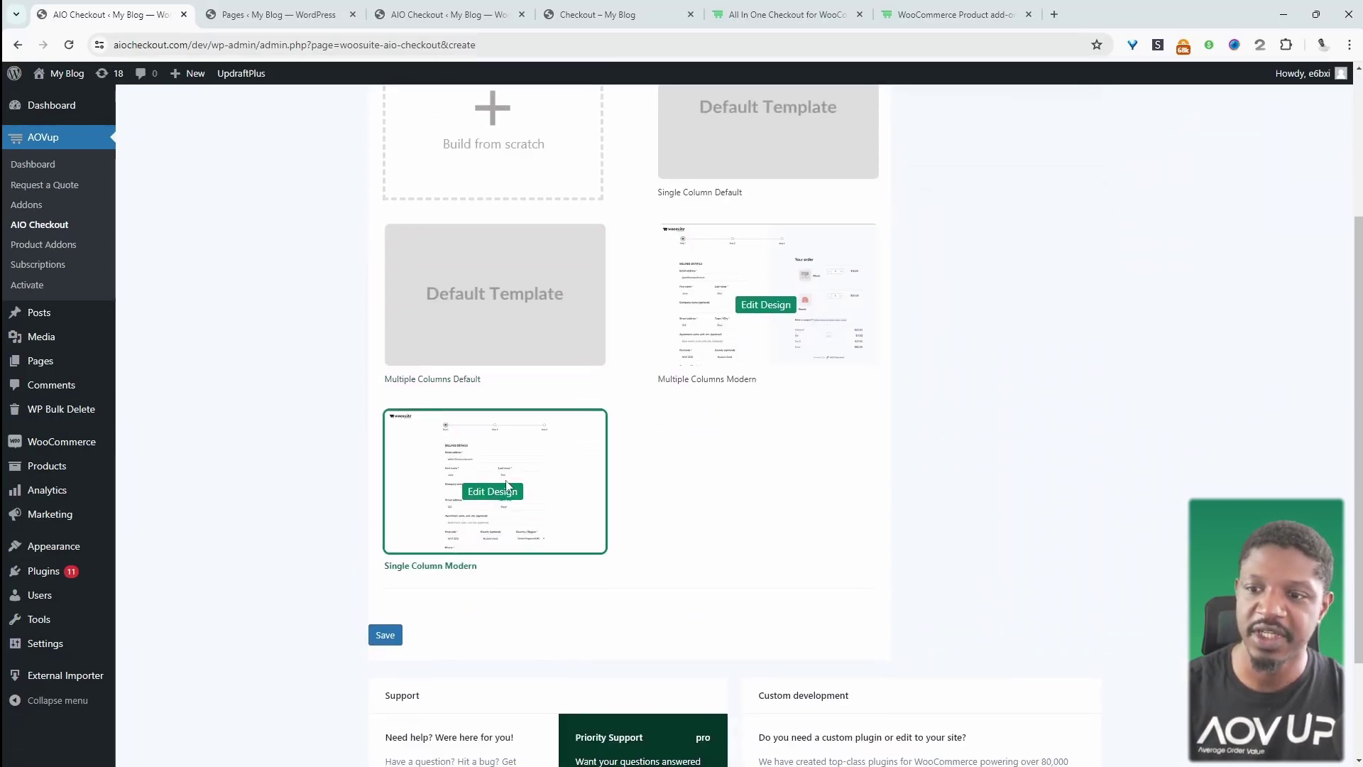
scroll(617, 529, up, 3)
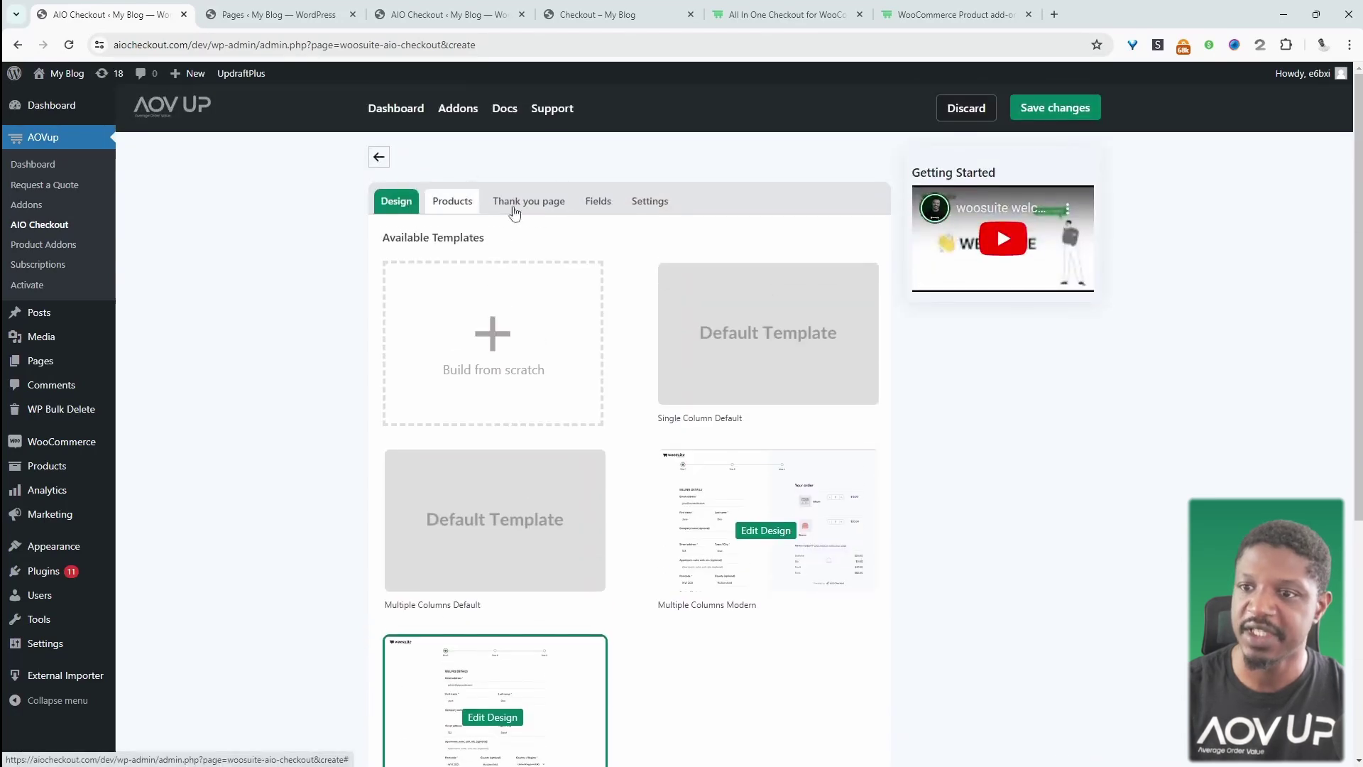
Add a second step to the checkout form, removing an accidental third step
click(602, 206)
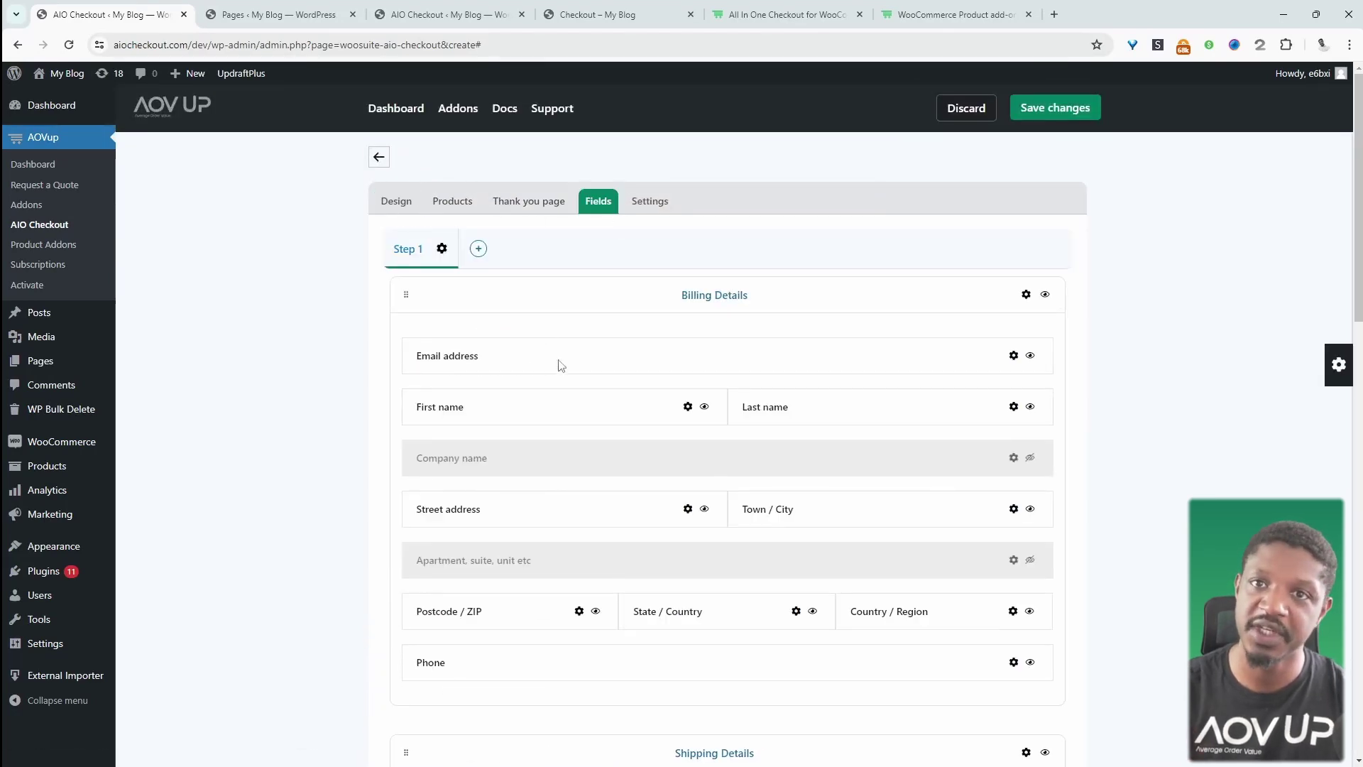
click(478, 249)
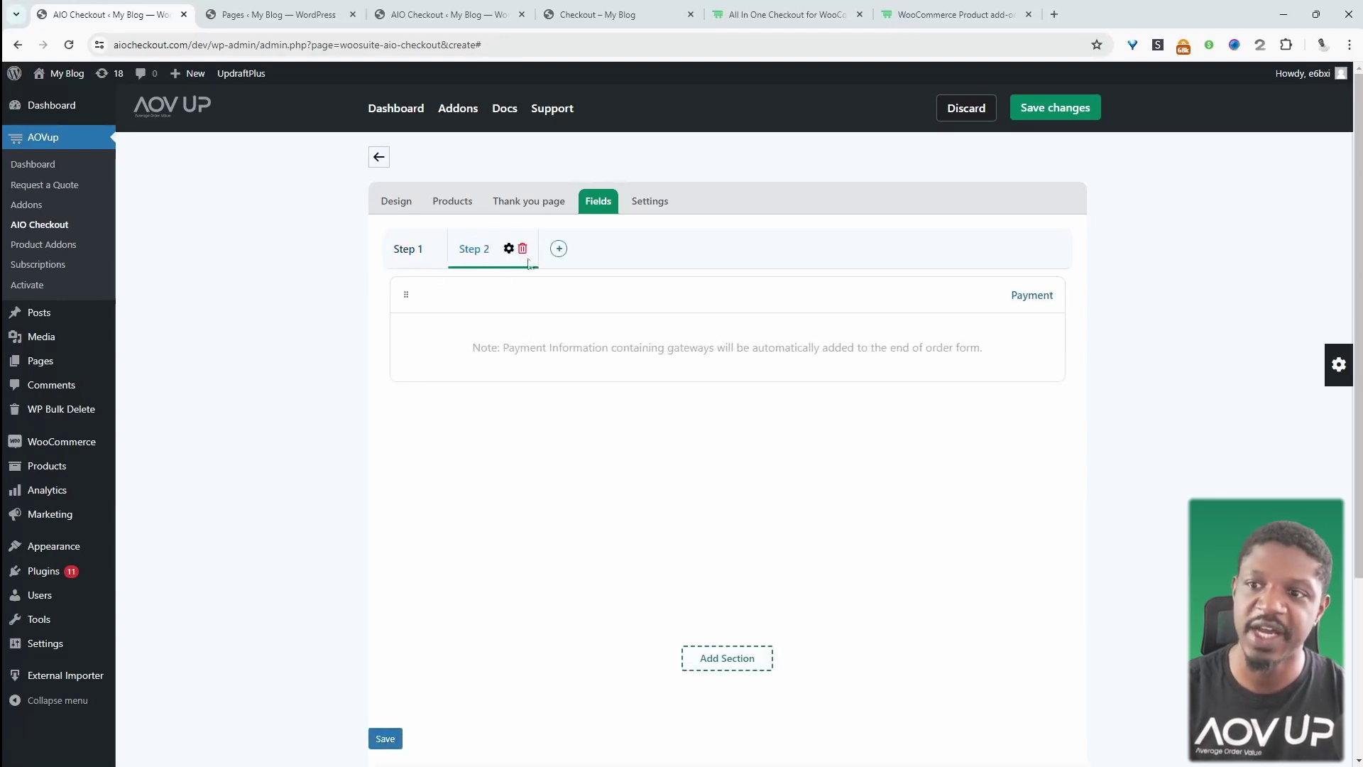
click(560, 252)
click(603, 250)
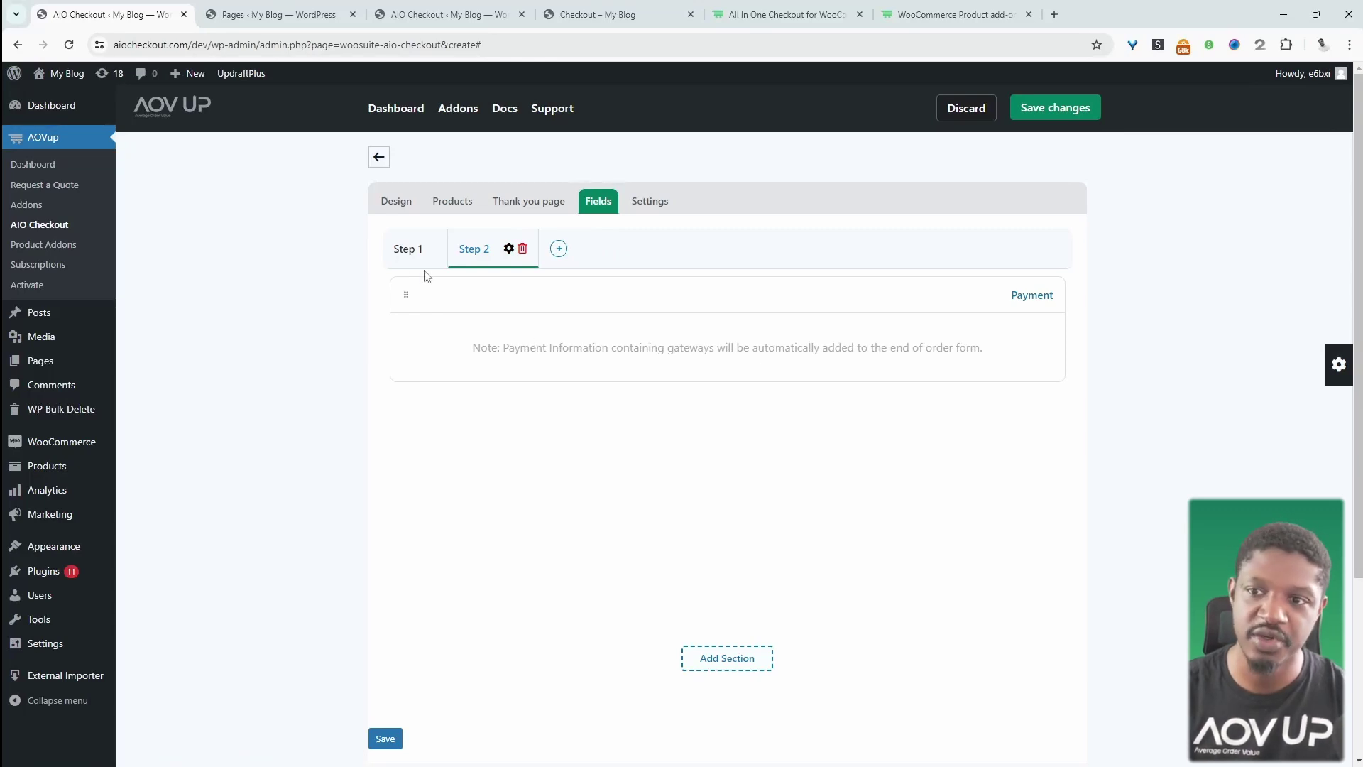
click(420, 250)
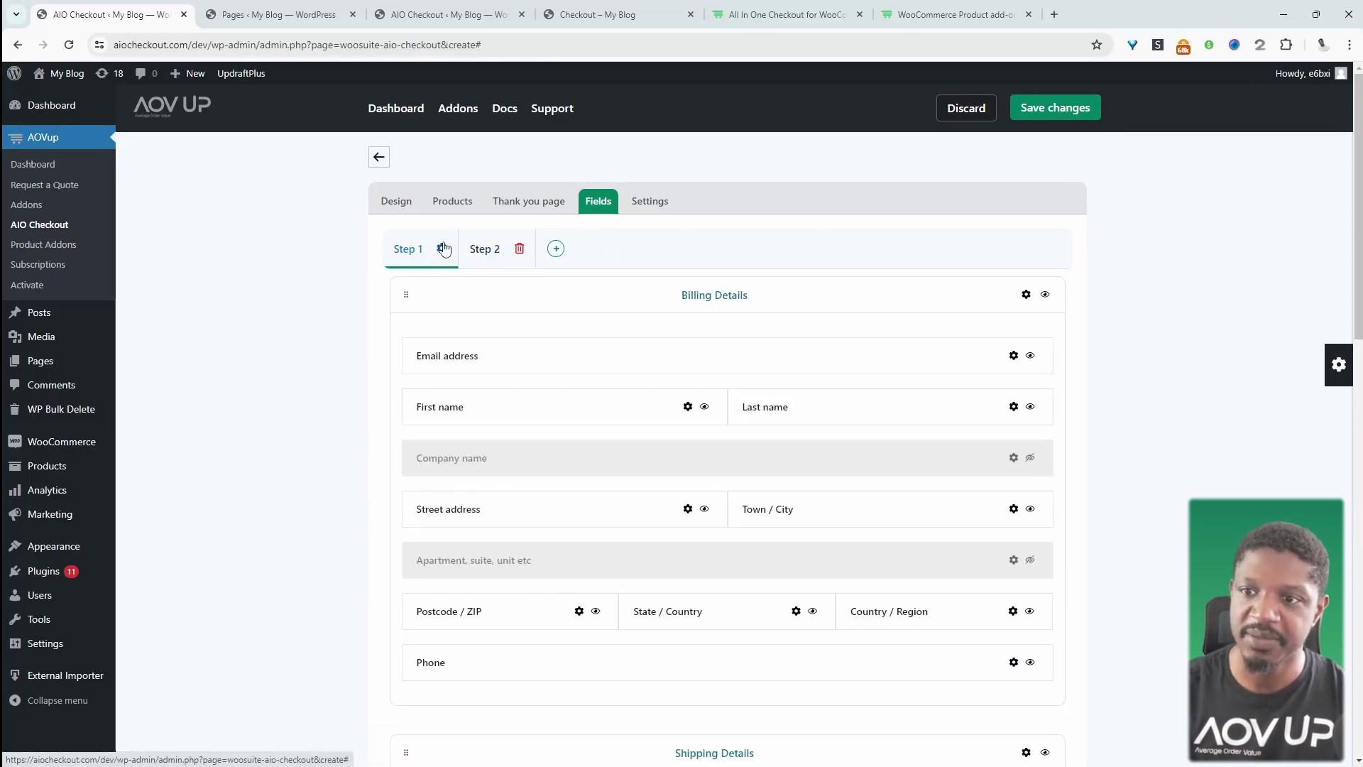
Rename Step 1 to 'Start' and Step 2 to 'Final Step'
click(441, 250)
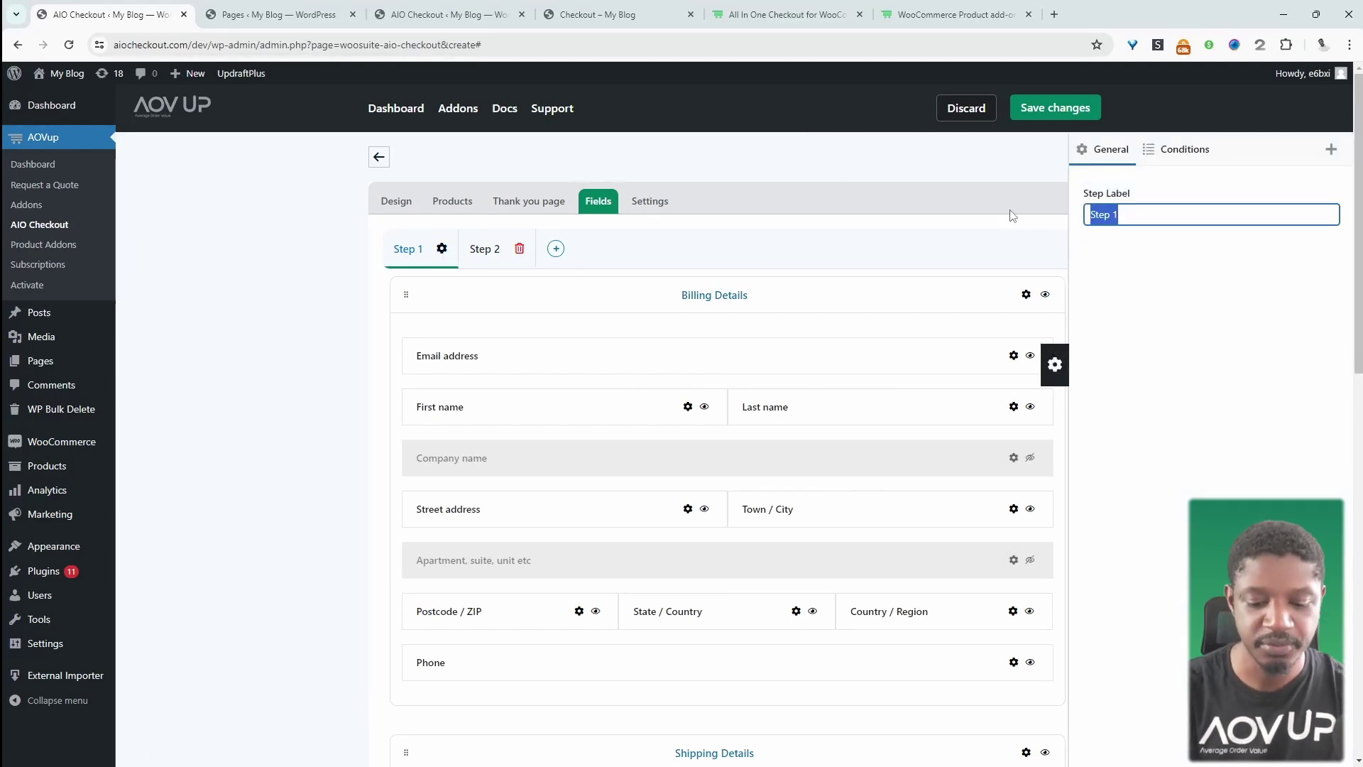
text(Start)
click(477, 251)
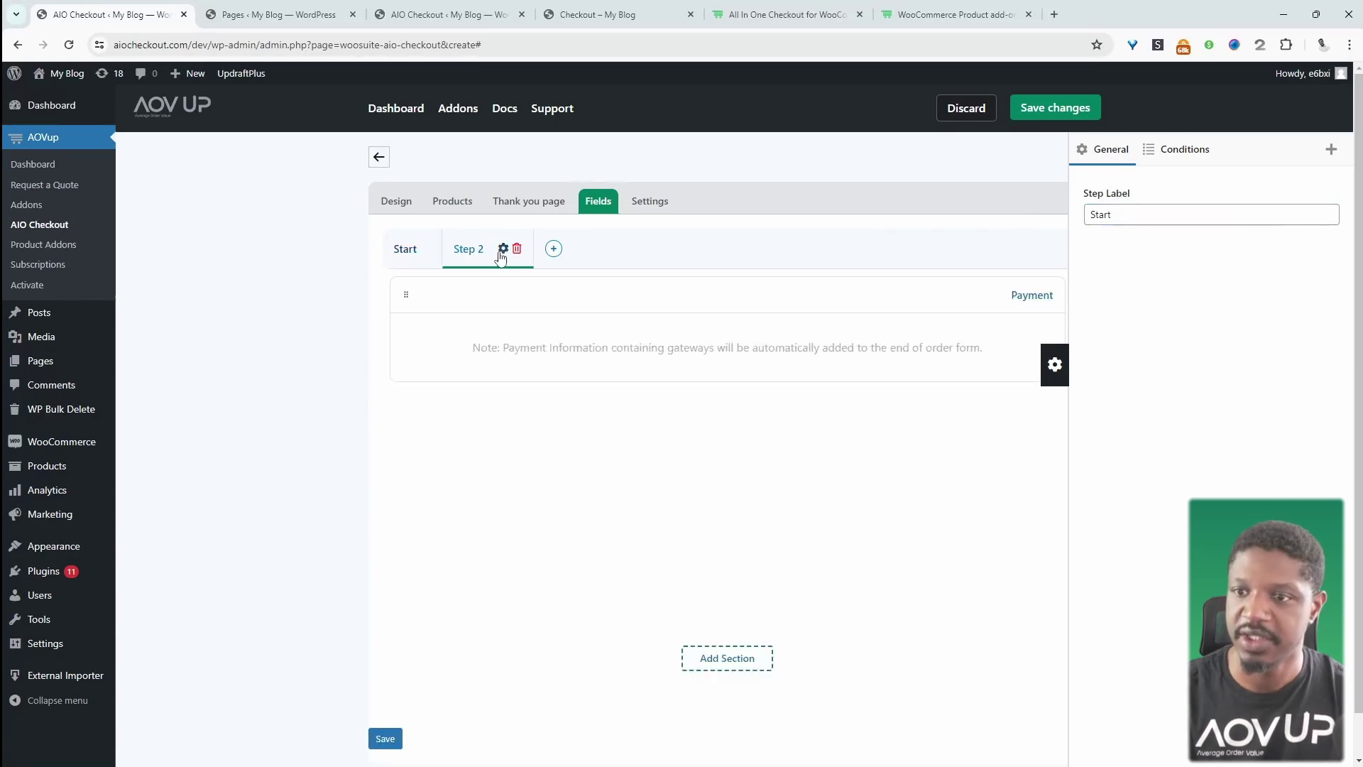
click(503, 249)
click(1168, 213)
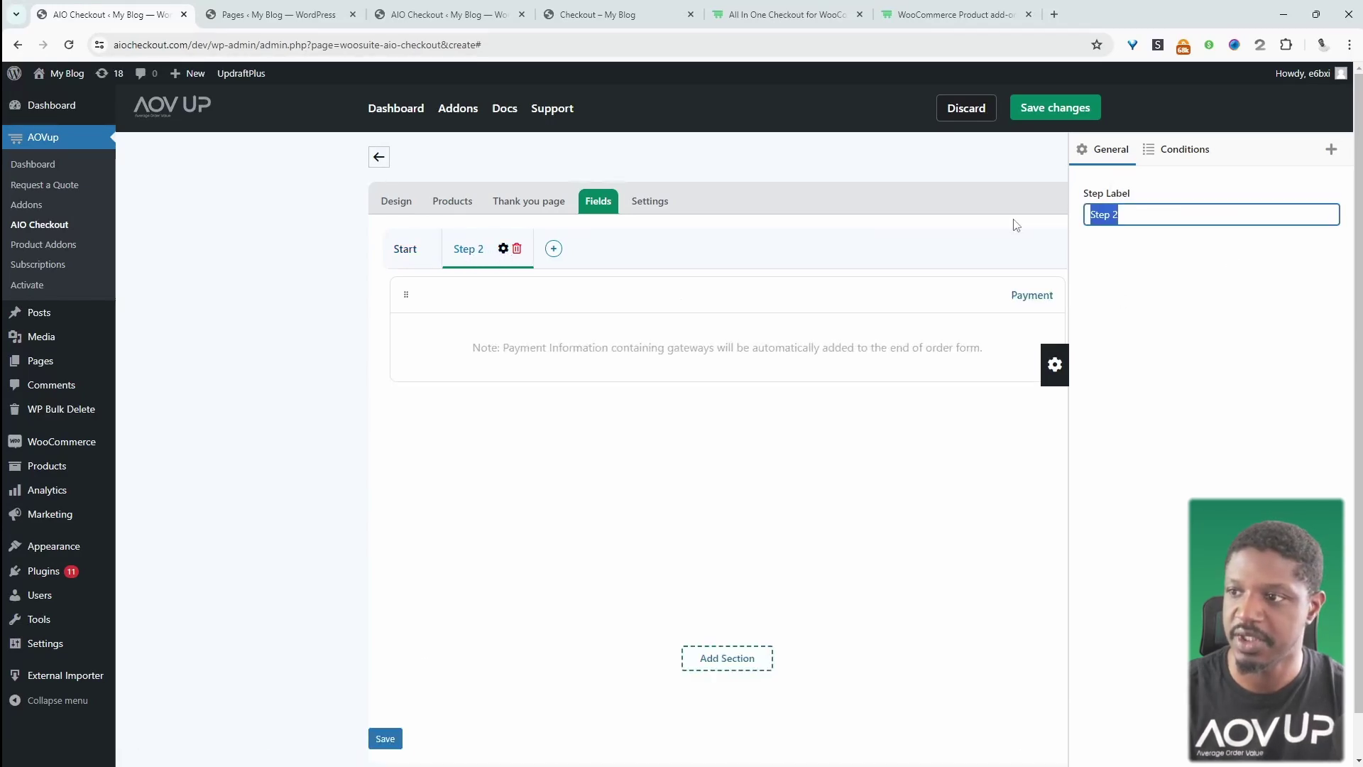
text(Final S)
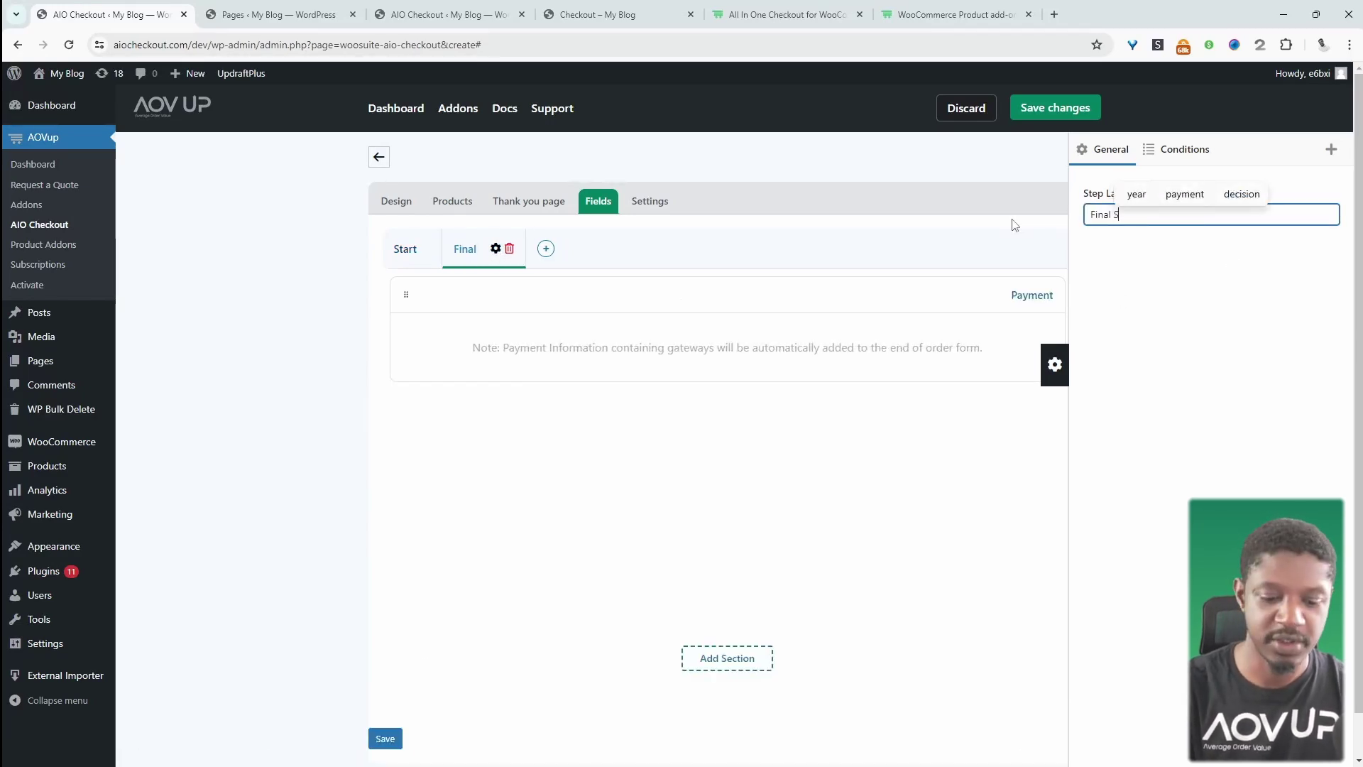
text(tep)
click(405, 249)
Disable the Shipping Details and Shipping sections
scroll(659, 412, down, 1)
click(1331, 149)
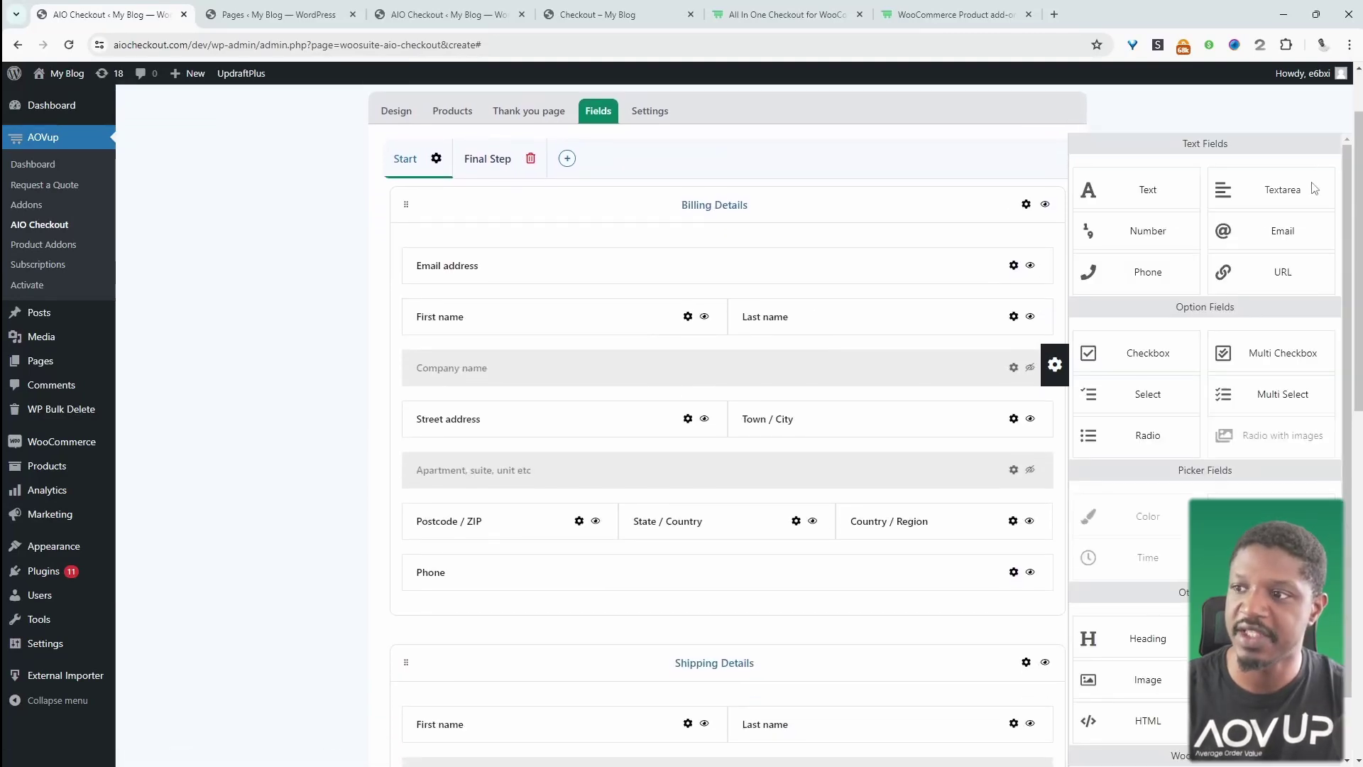
click(1054, 365)
scroll(575, 274, down, 1)
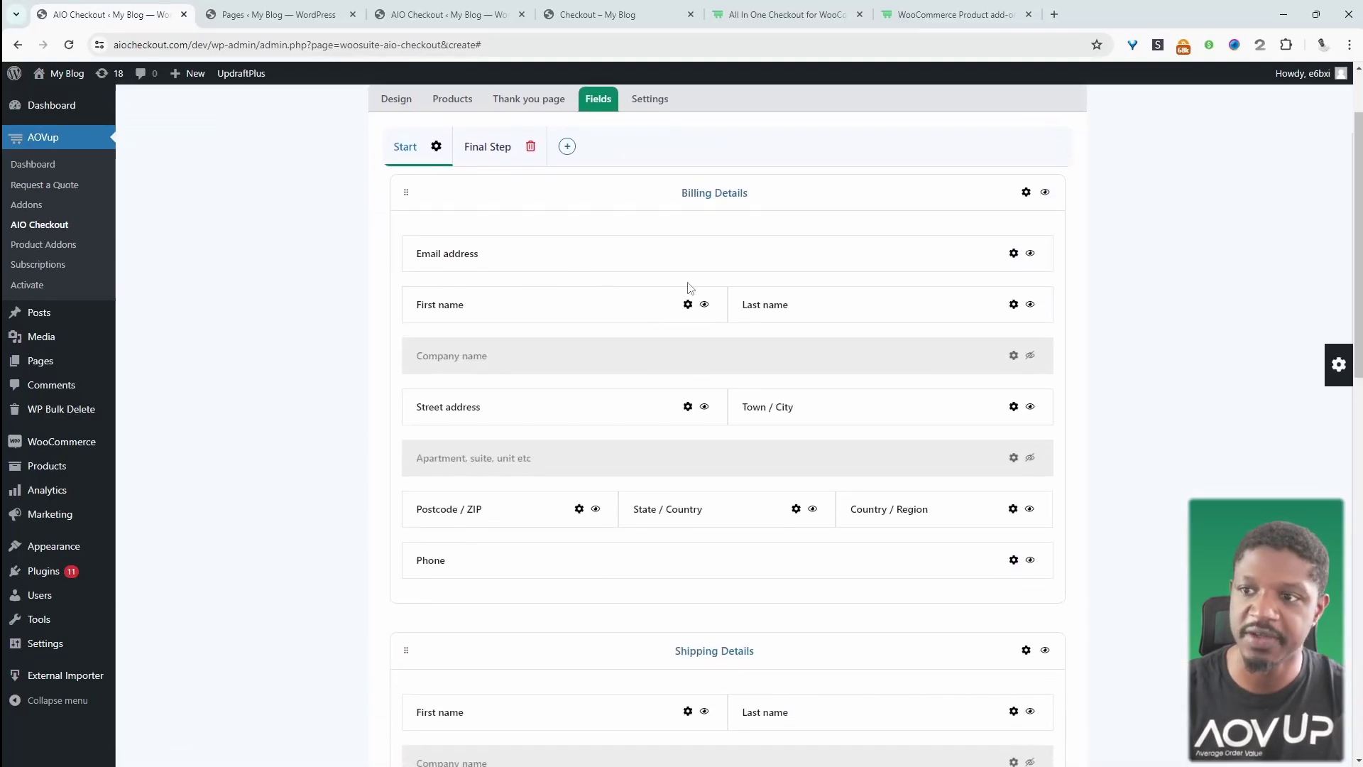
scroll(648, 288, down, 10)
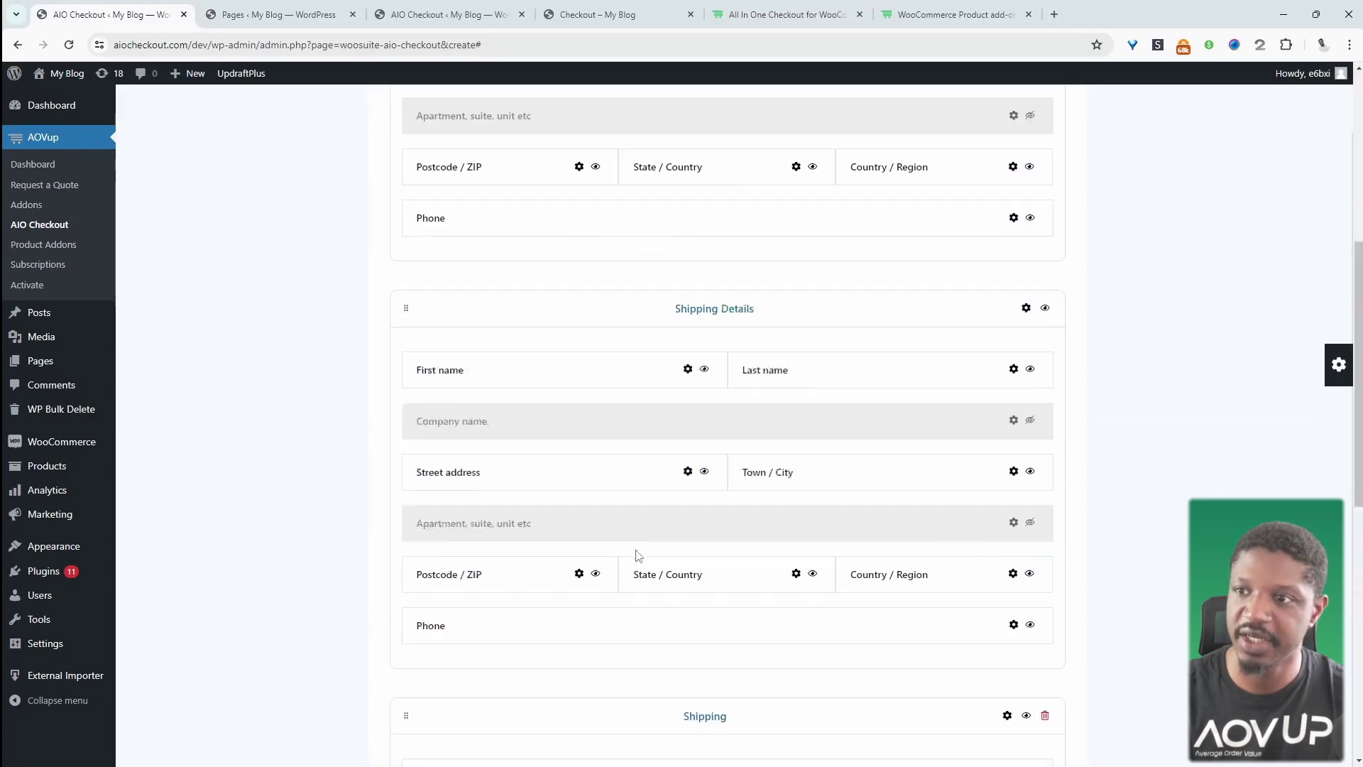
scroll(636, 553, up, 6)
scroll(874, 453, down, 1)
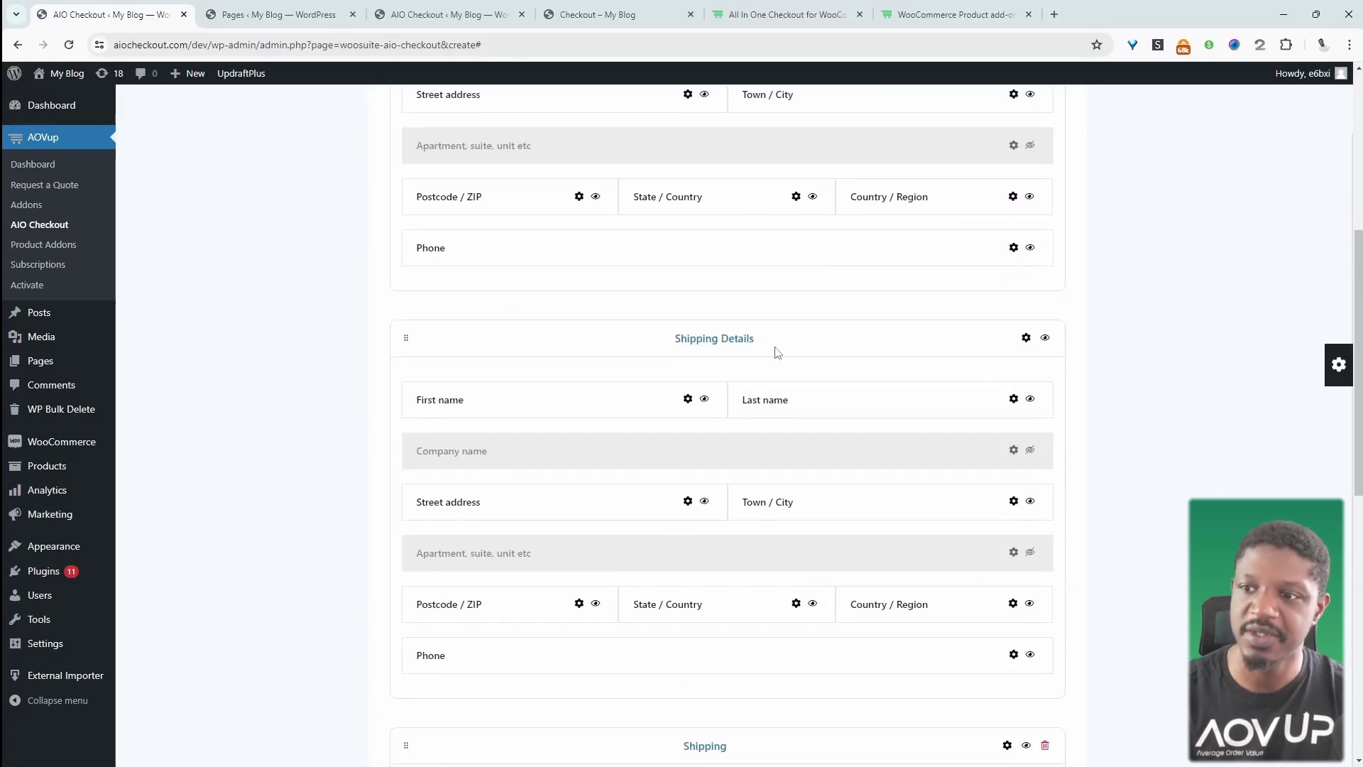
click(1045, 338)
scroll(681, 454, down, 5)
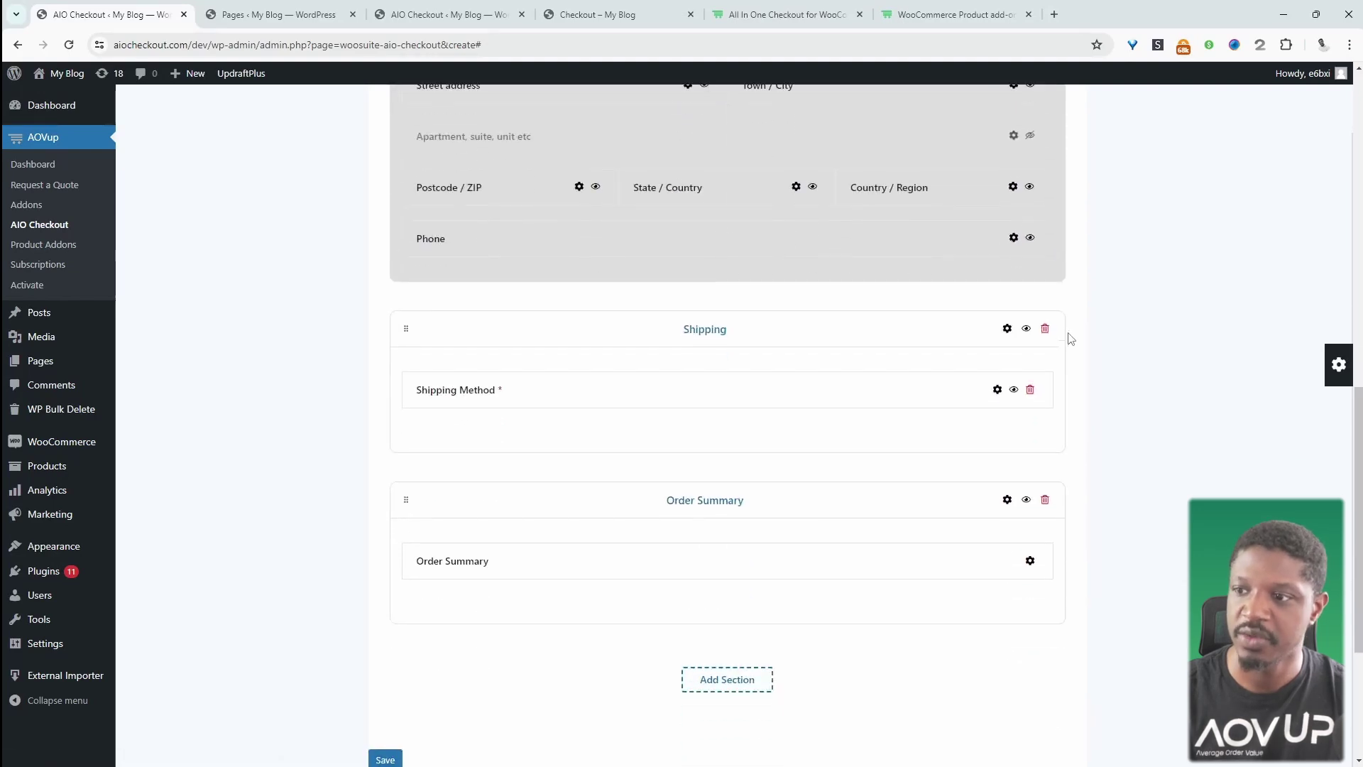
click(1025, 329)
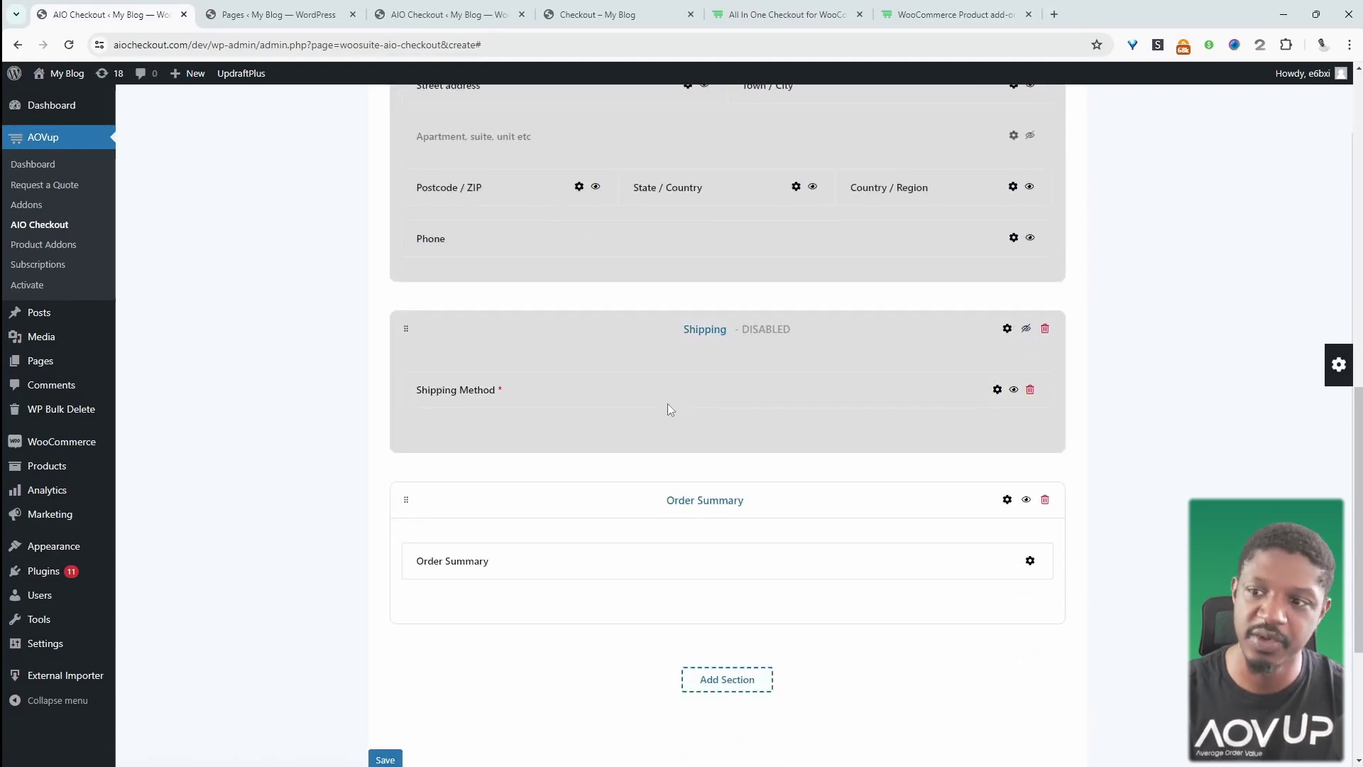
Move Order Summary onto the Final Step and hide the billing Phone field
scroll(667, 409, up, 5)
scroll(557, 543, down, 5)
scroll(557, 543, up, 1)
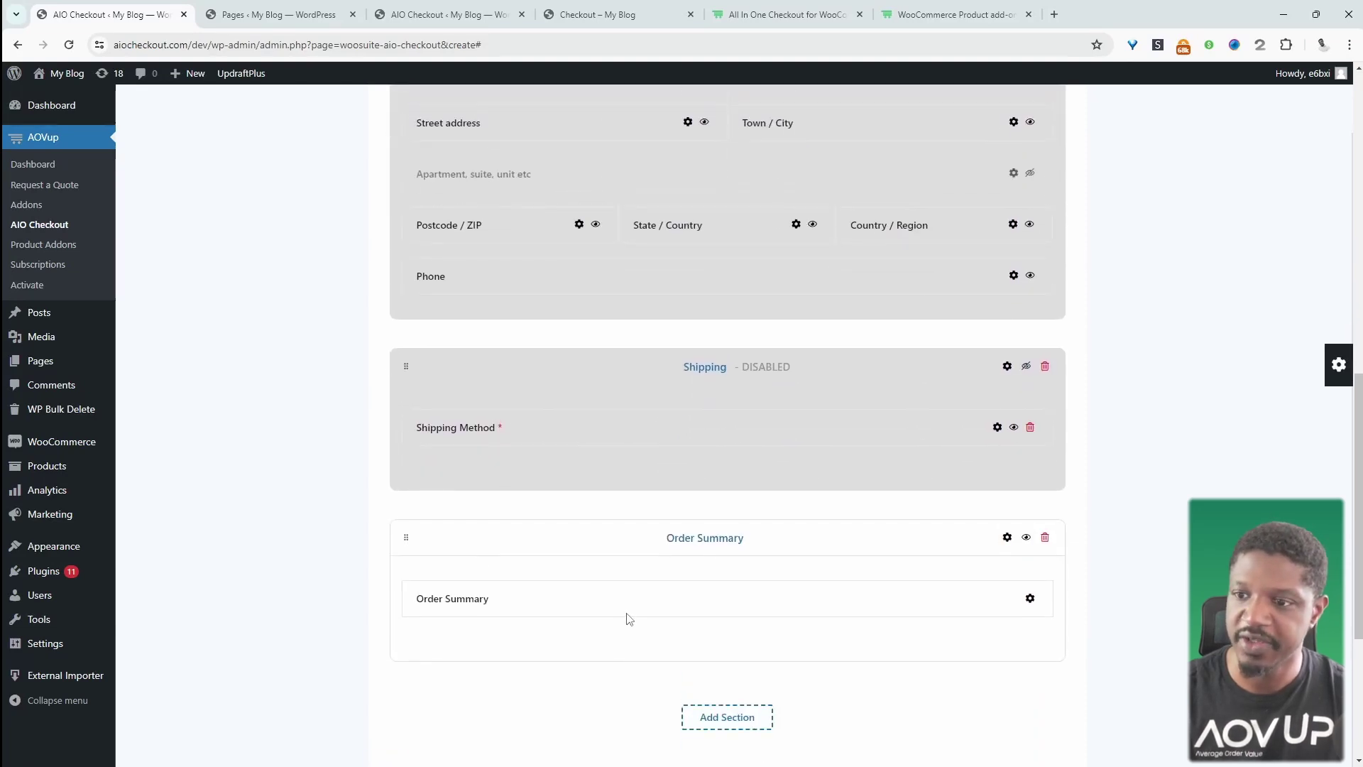
scroll(396, 554, up, 1)
drag(407, 547, 488, 257)
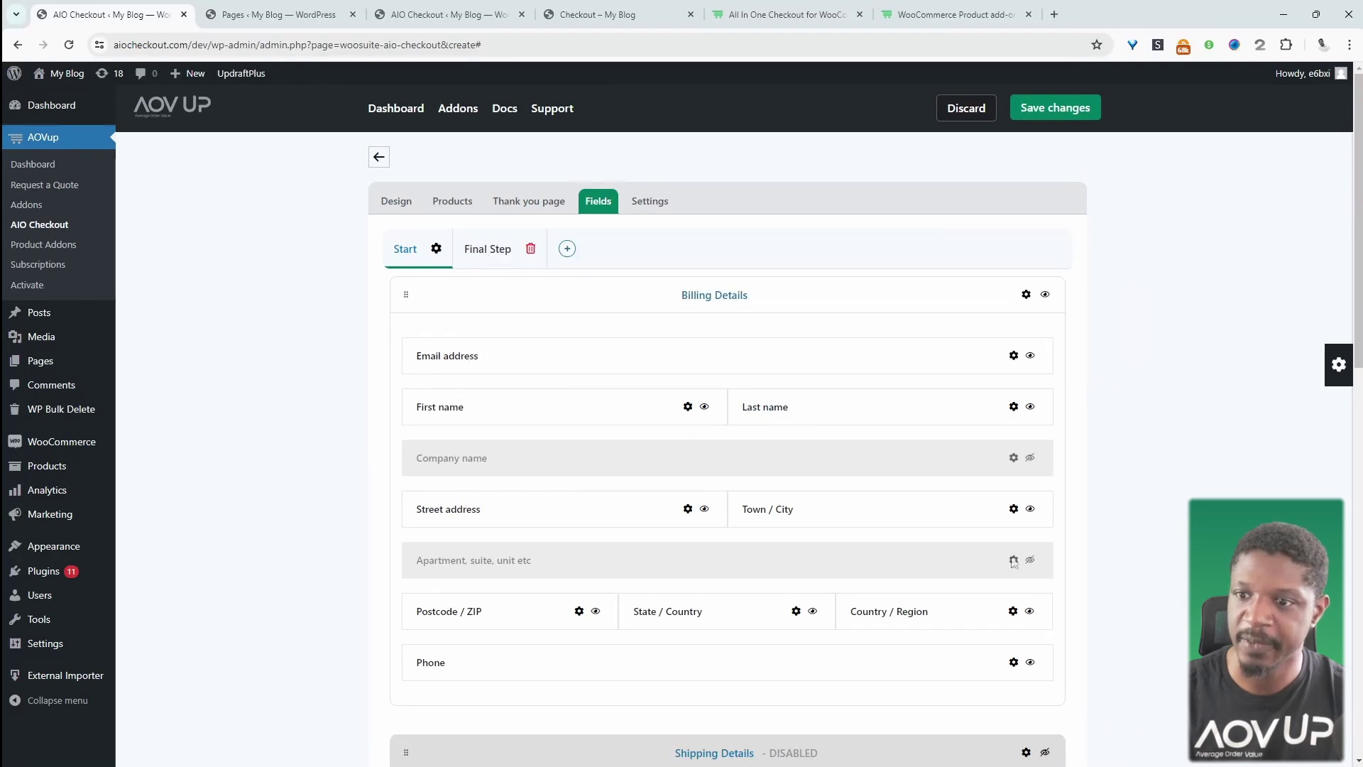
scroll(1029, 603, down, 1)
click(1030, 585)
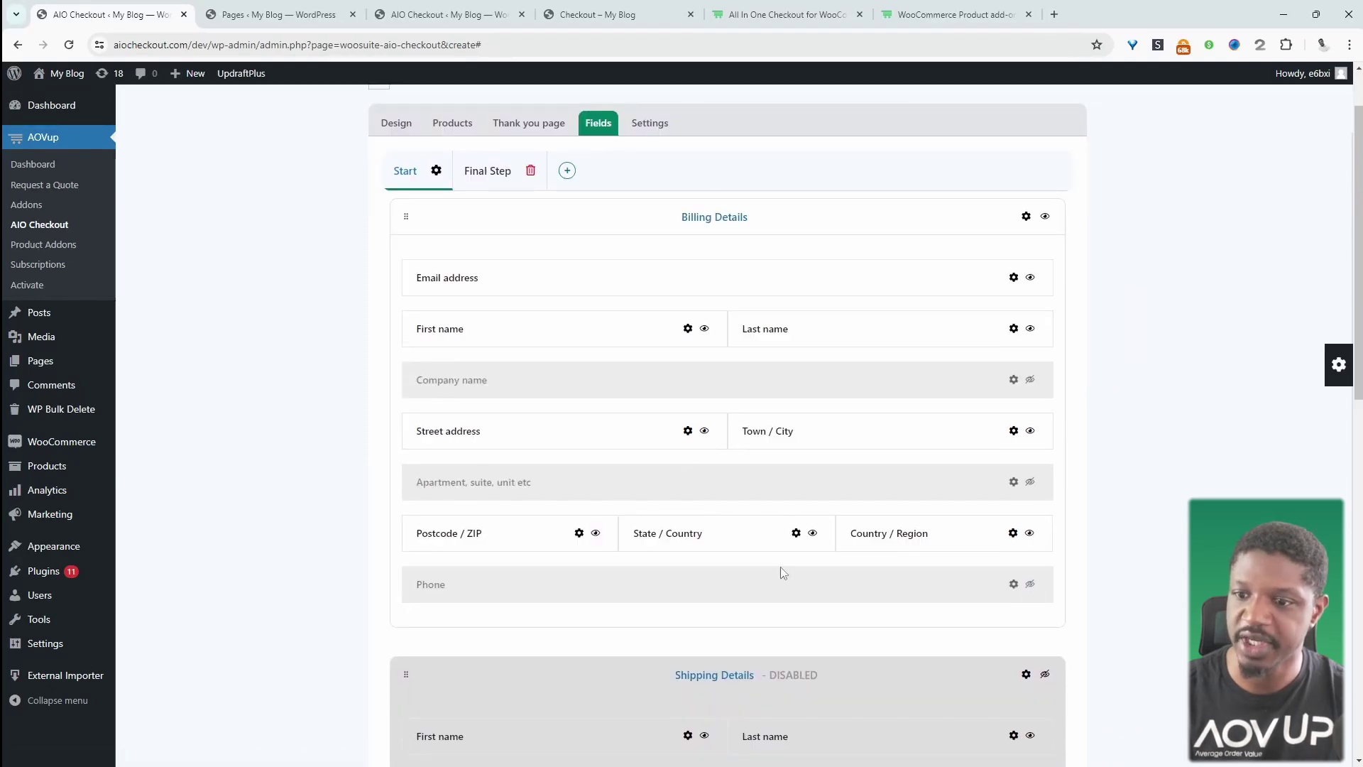
Add an empty New Section below the Shipping section
scroll(692, 534, down, 10)
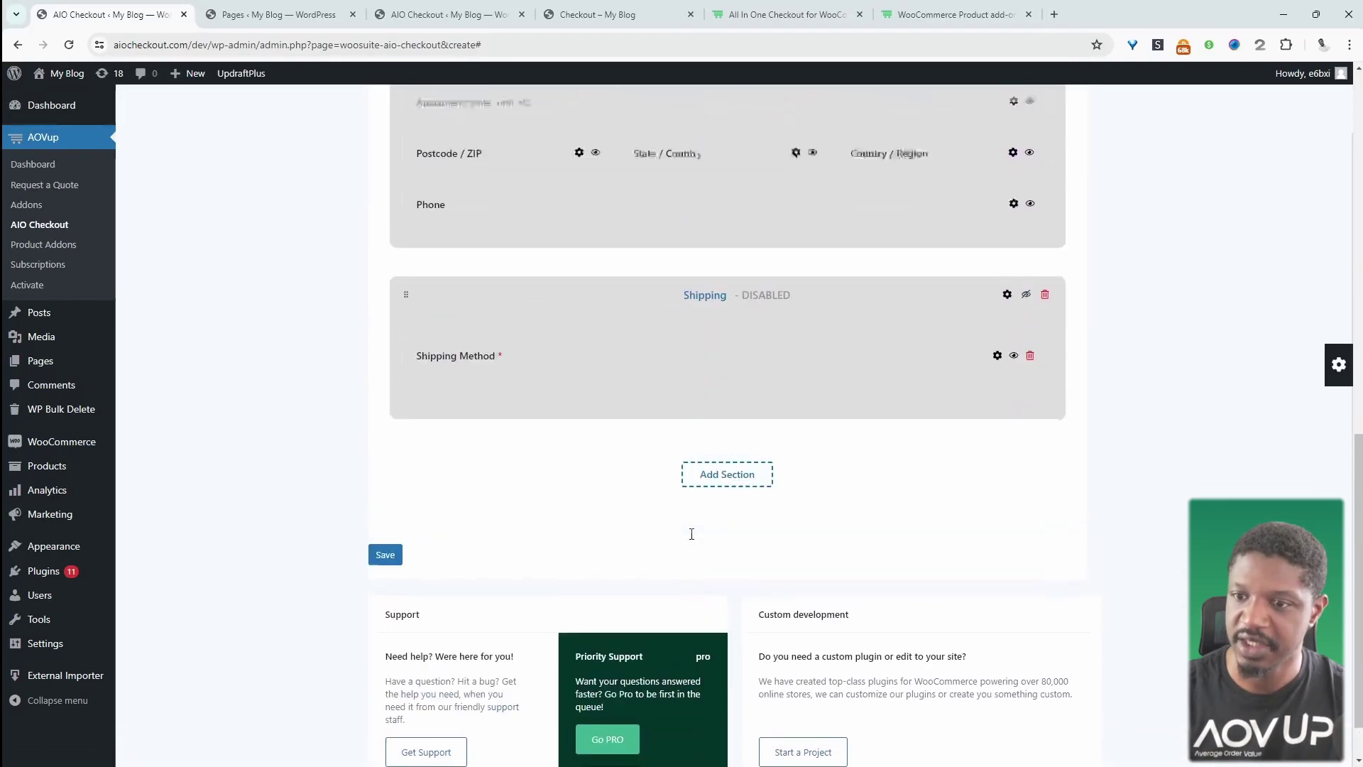
scroll(692, 532, up, 8)
scroll(692, 533, up, 4)
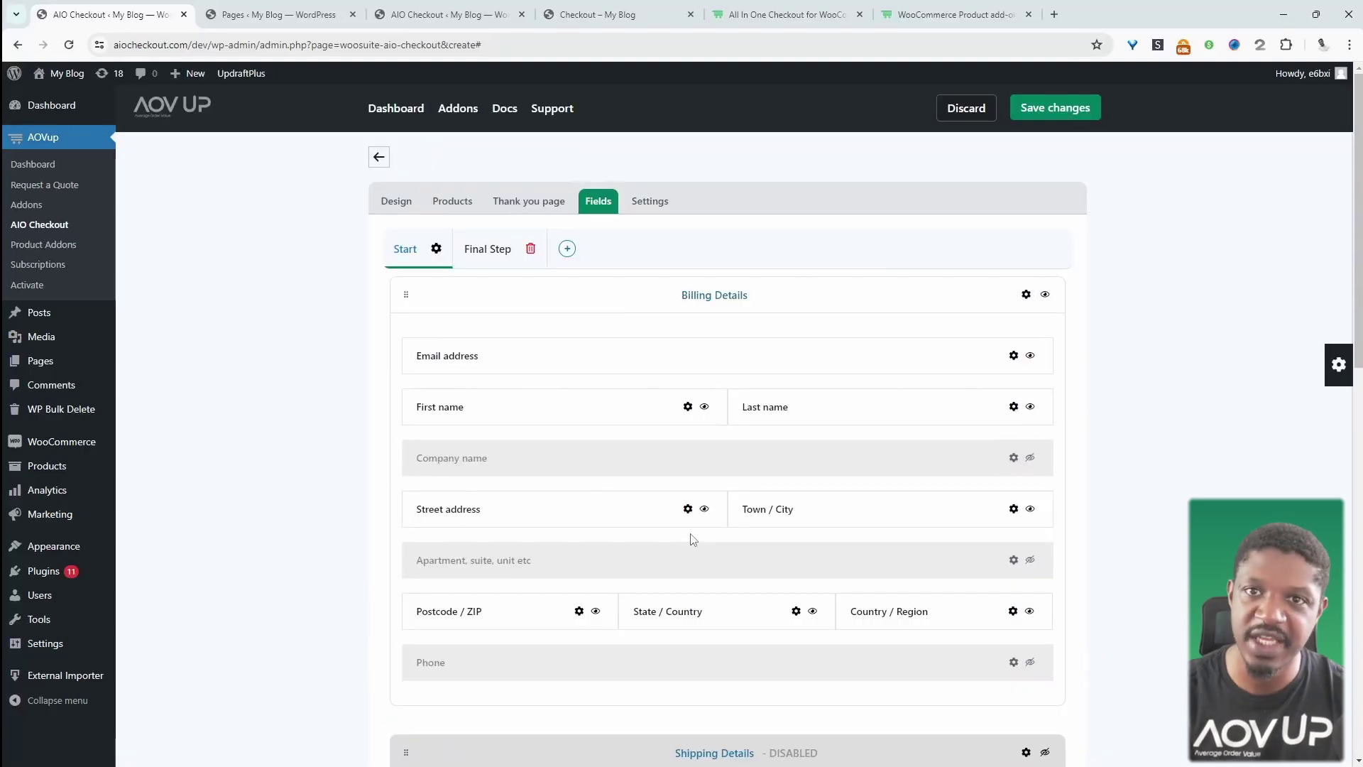
scroll(718, 340, down, 8)
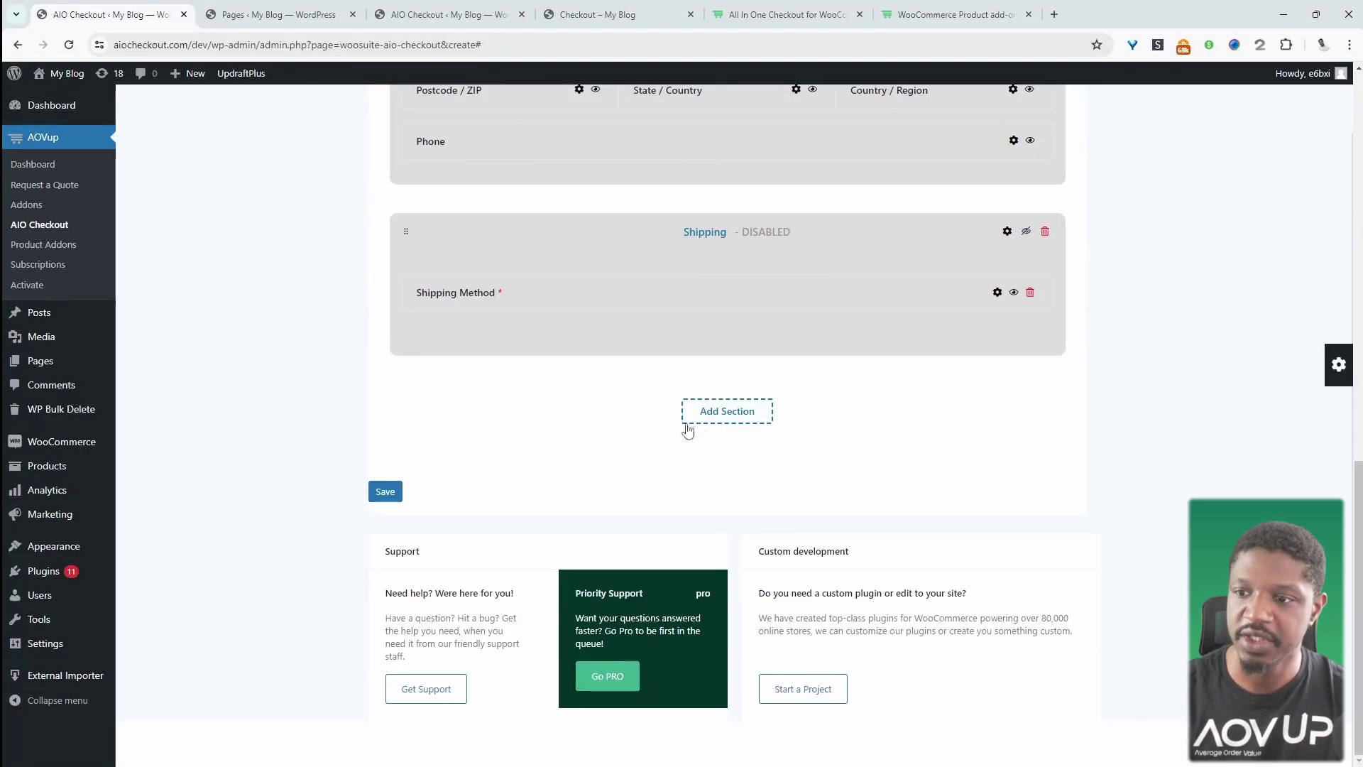
click(731, 419)
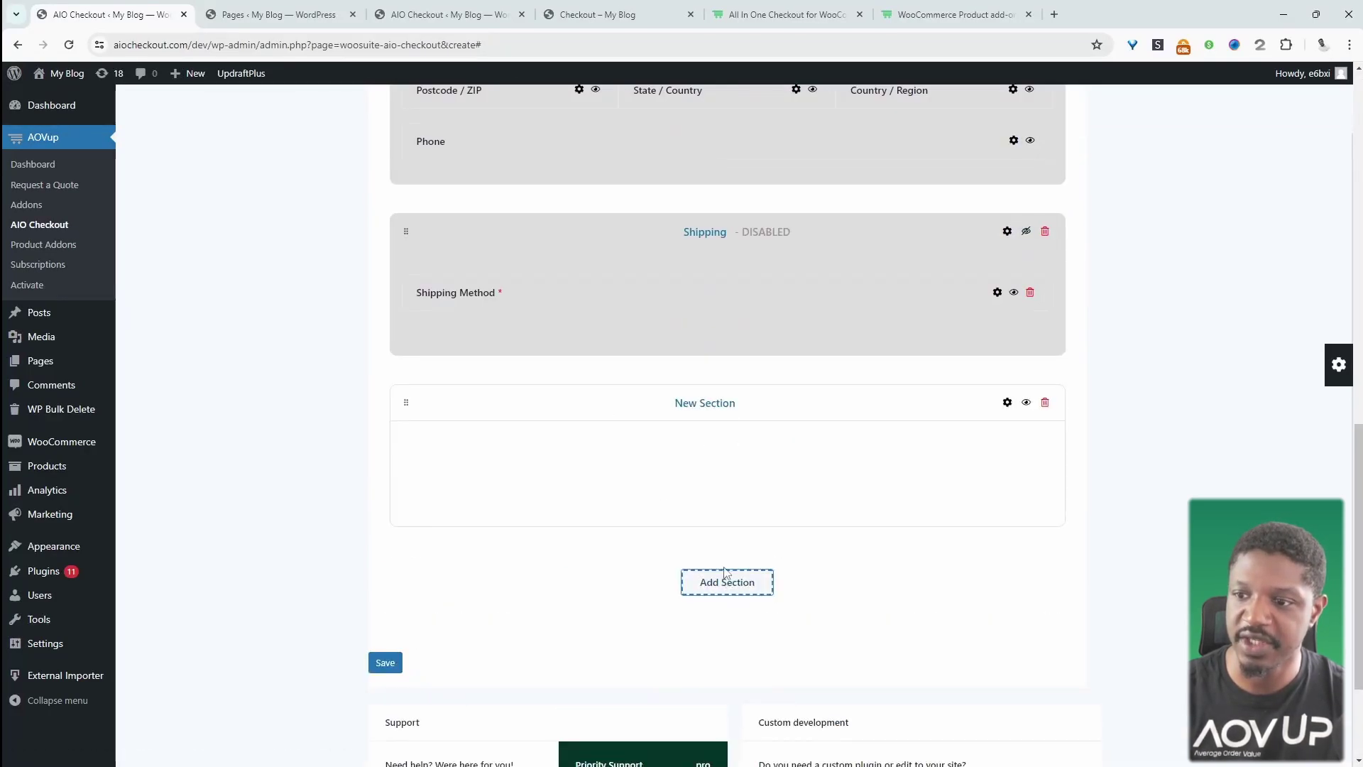
click(1044, 402)
scroll(967, 457, up, 7)
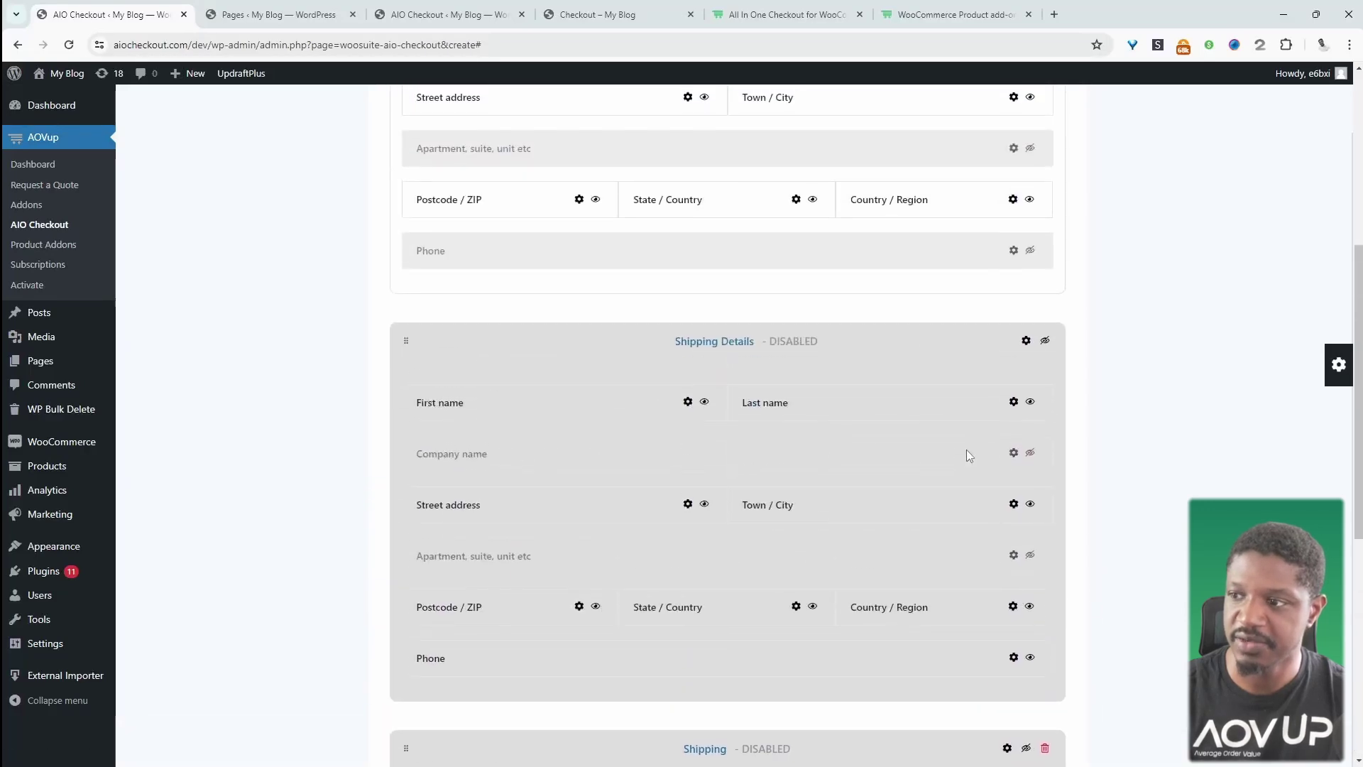
scroll(968, 456, up, 5)
click(1339, 364)
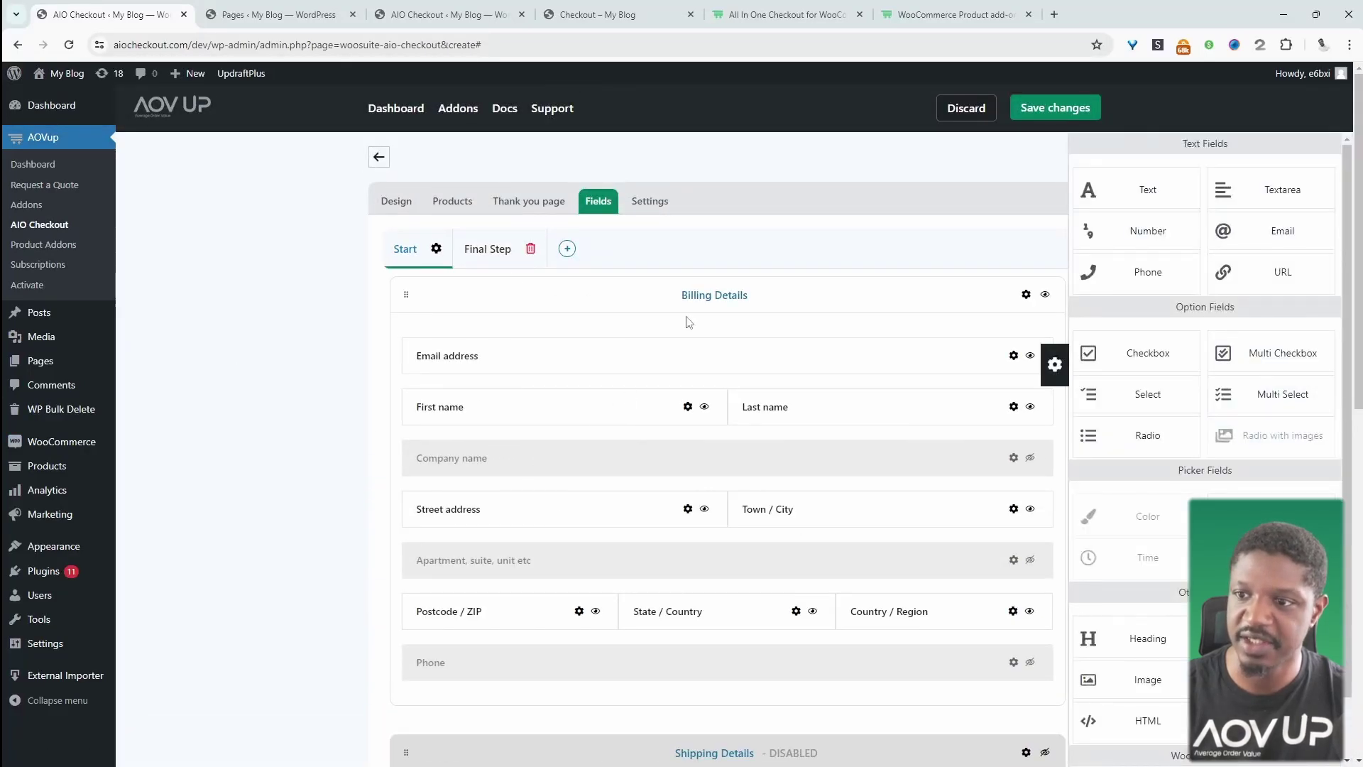
Add a textarea labelled 'How did you find us' below the first and last name fields
drag(1278, 189, 579, 472)
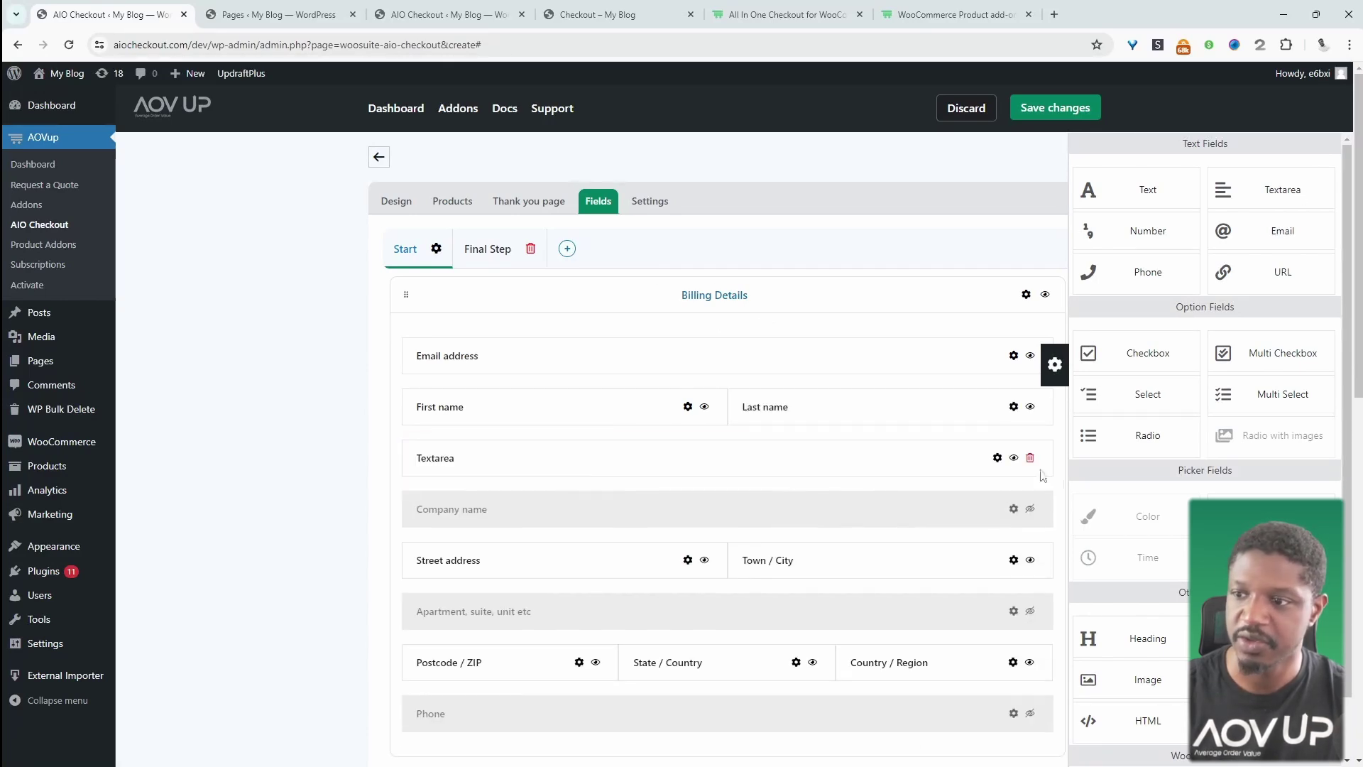
click(997, 458)
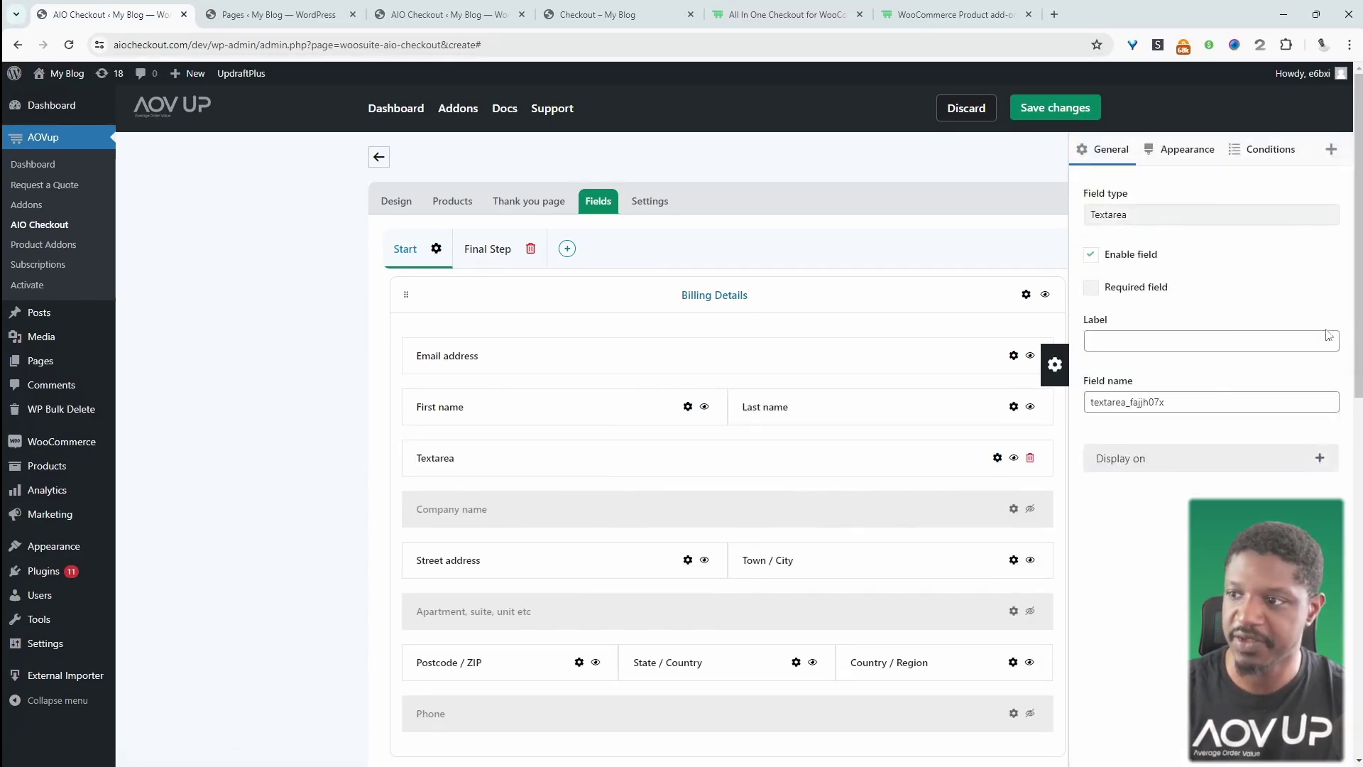
click(1136, 341)
click(1206, 395)
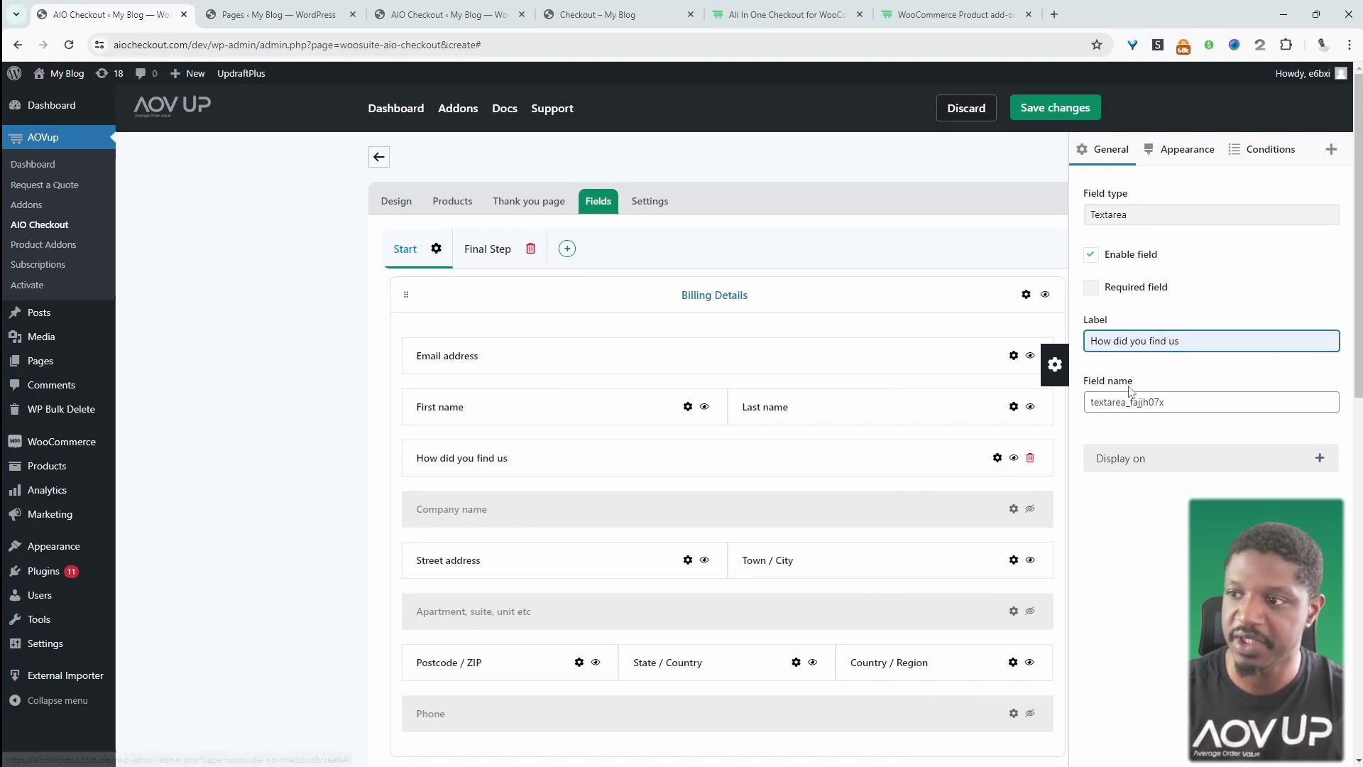
click(481, 266)
click(480, 256)
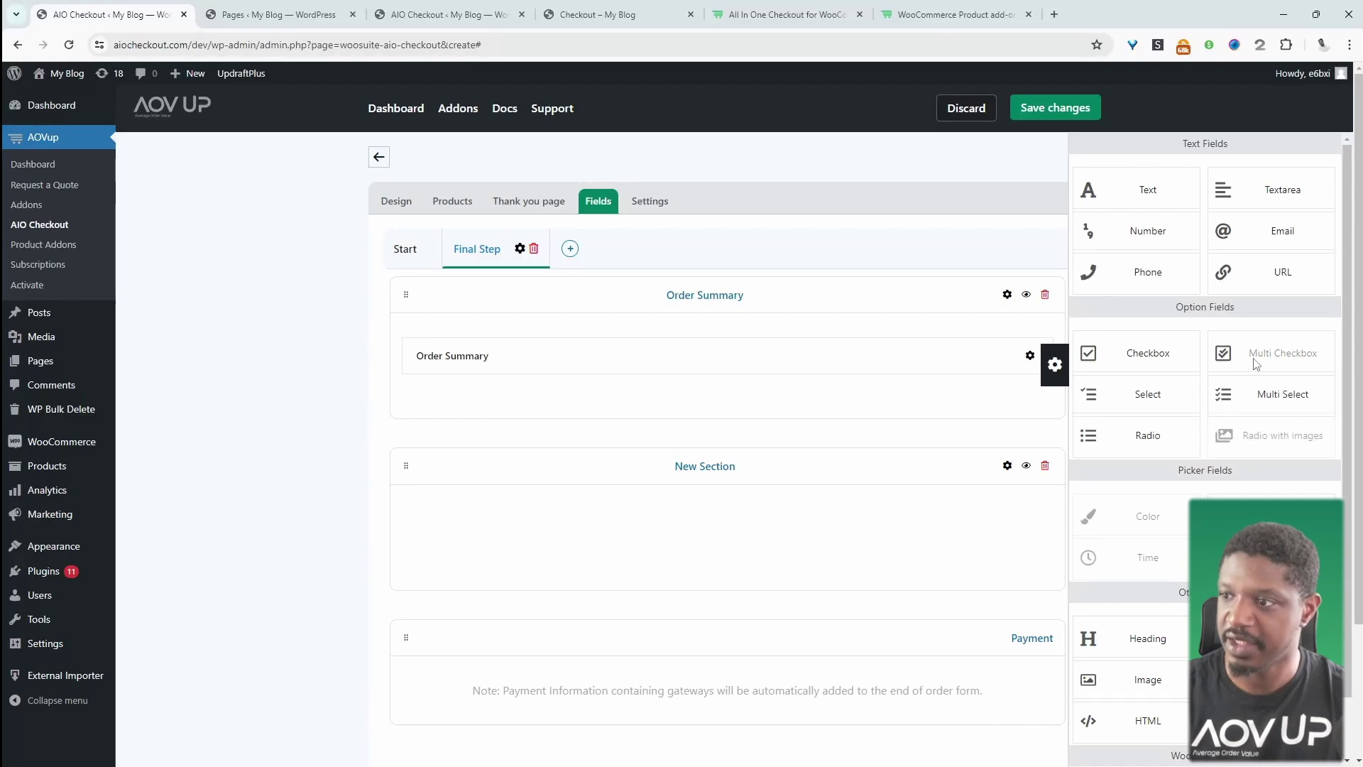
Add a Multi Checkbox labelled 'Which service are you interested in?' to New Section
drag(1318, 370, 588, 531)
click(996, 526)
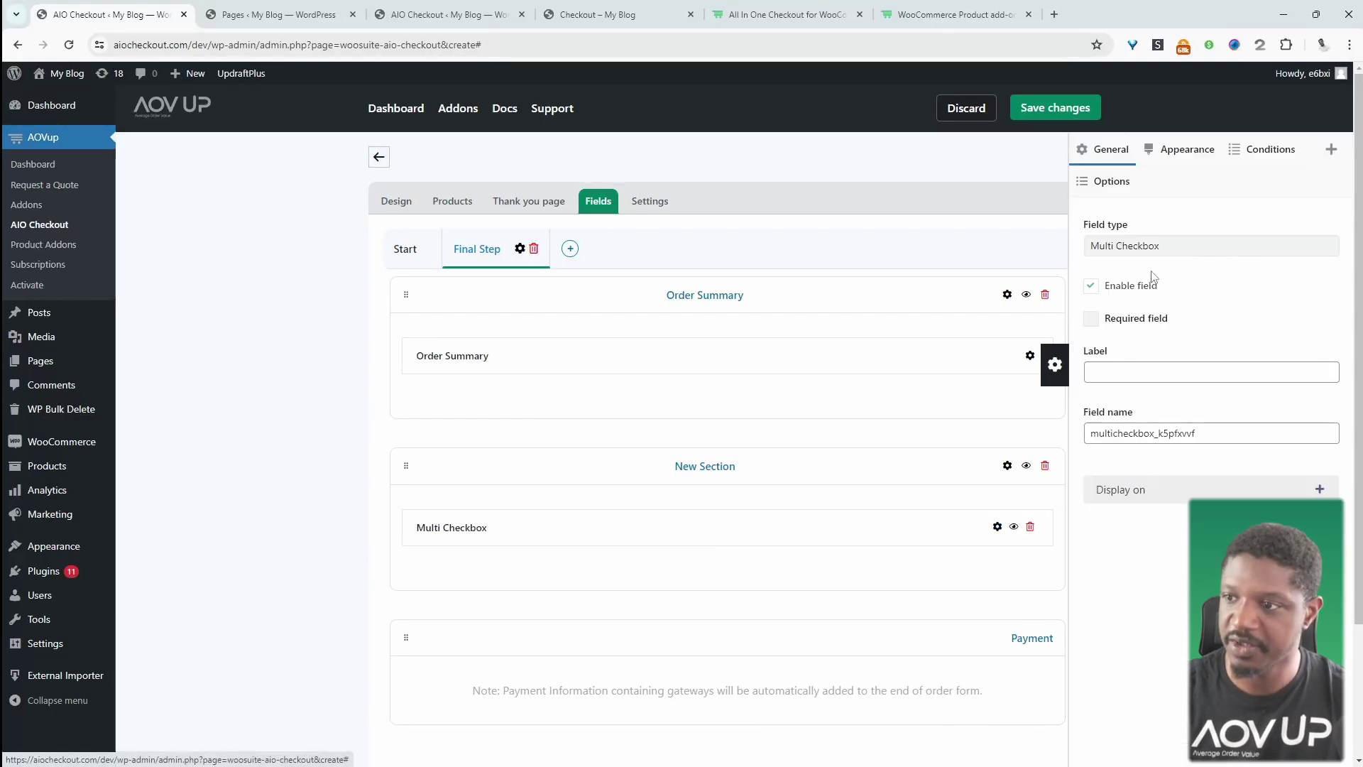
click(1120, 375)
click(1220, 433)
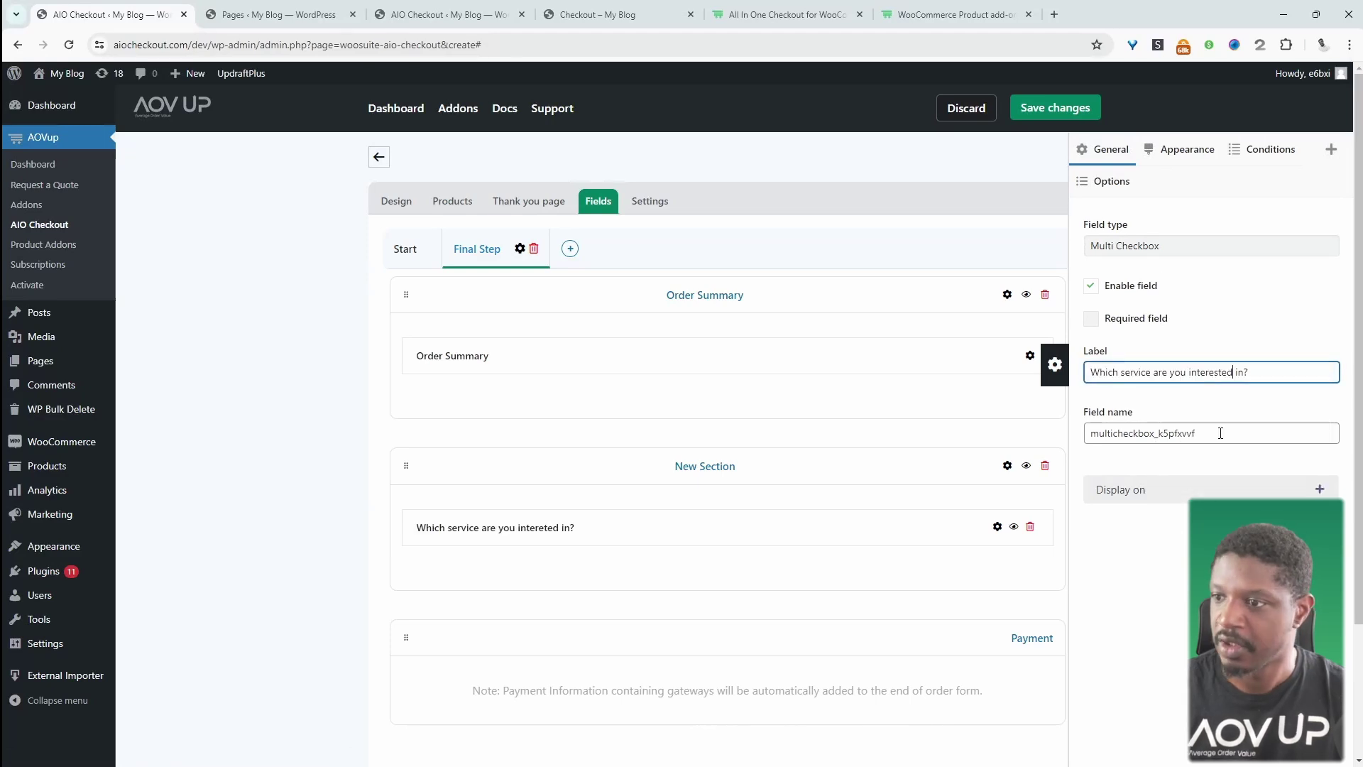
Give the checkbox options Search (value search) and SEM (value sem)
click(1111, 181)
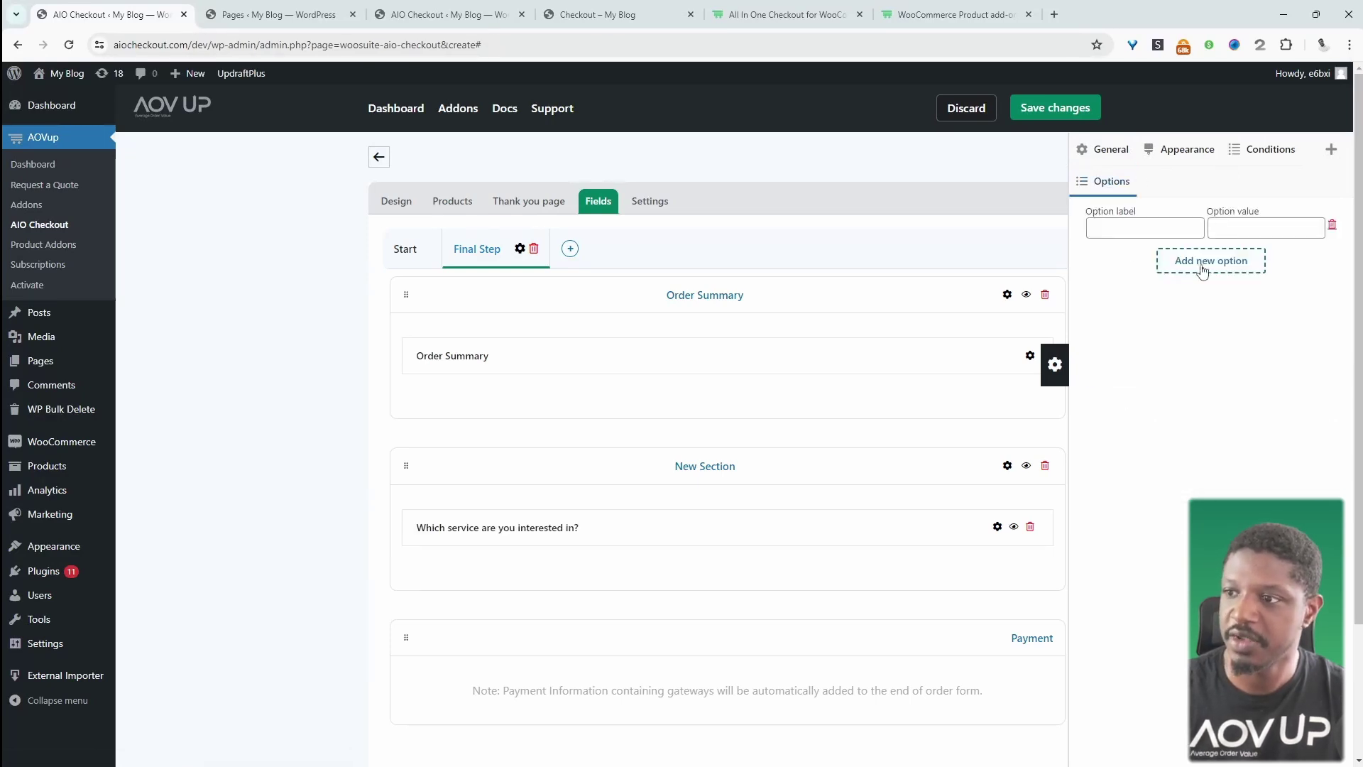
click(1108, 229)
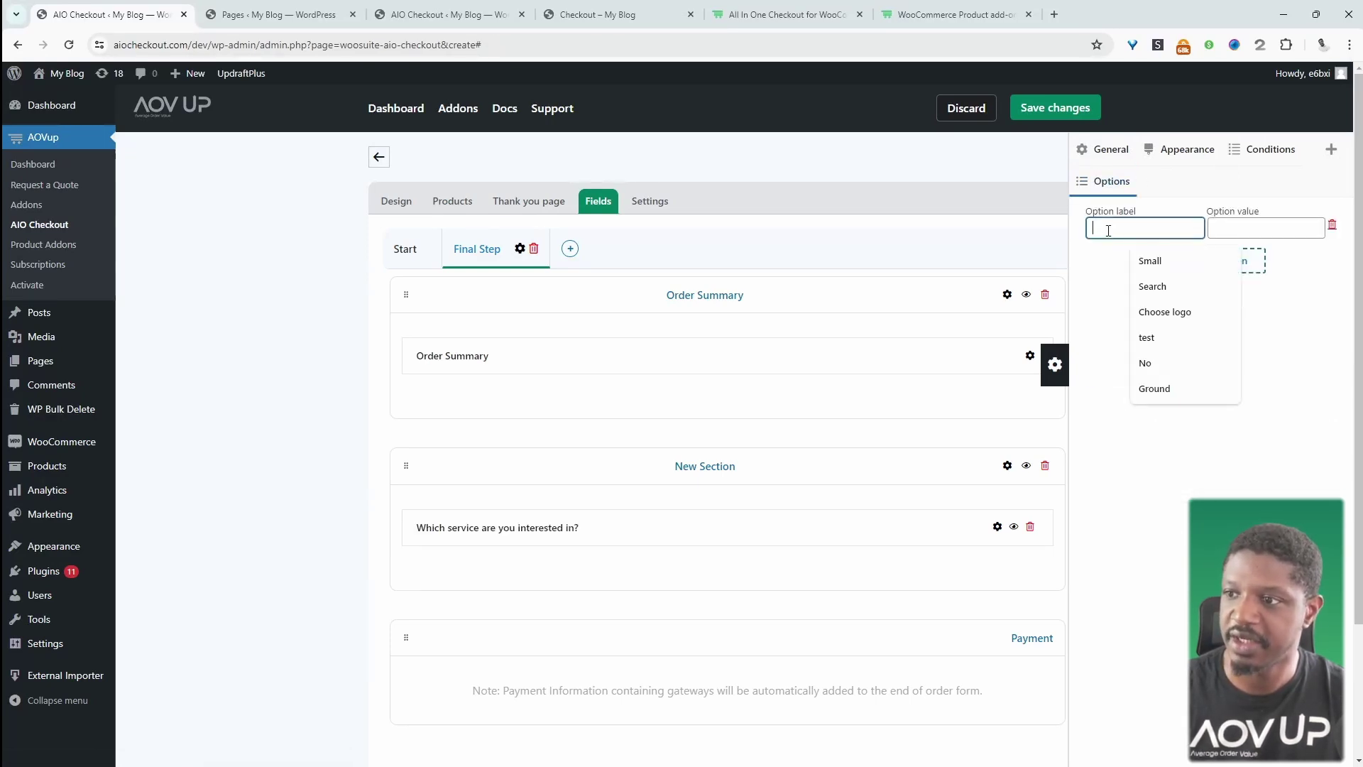
click(1152, 286)
click(1270, 229)
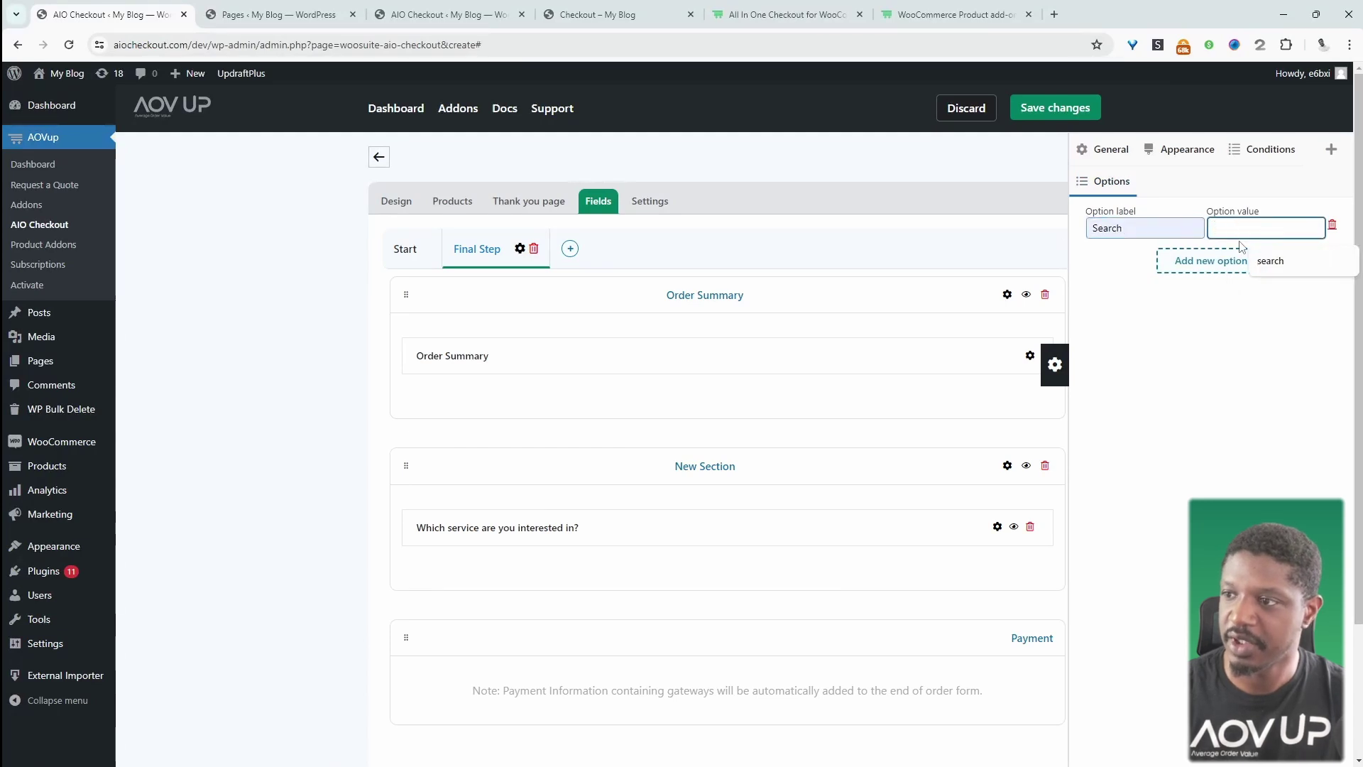
click(1270, 261)
click(1210, 261)
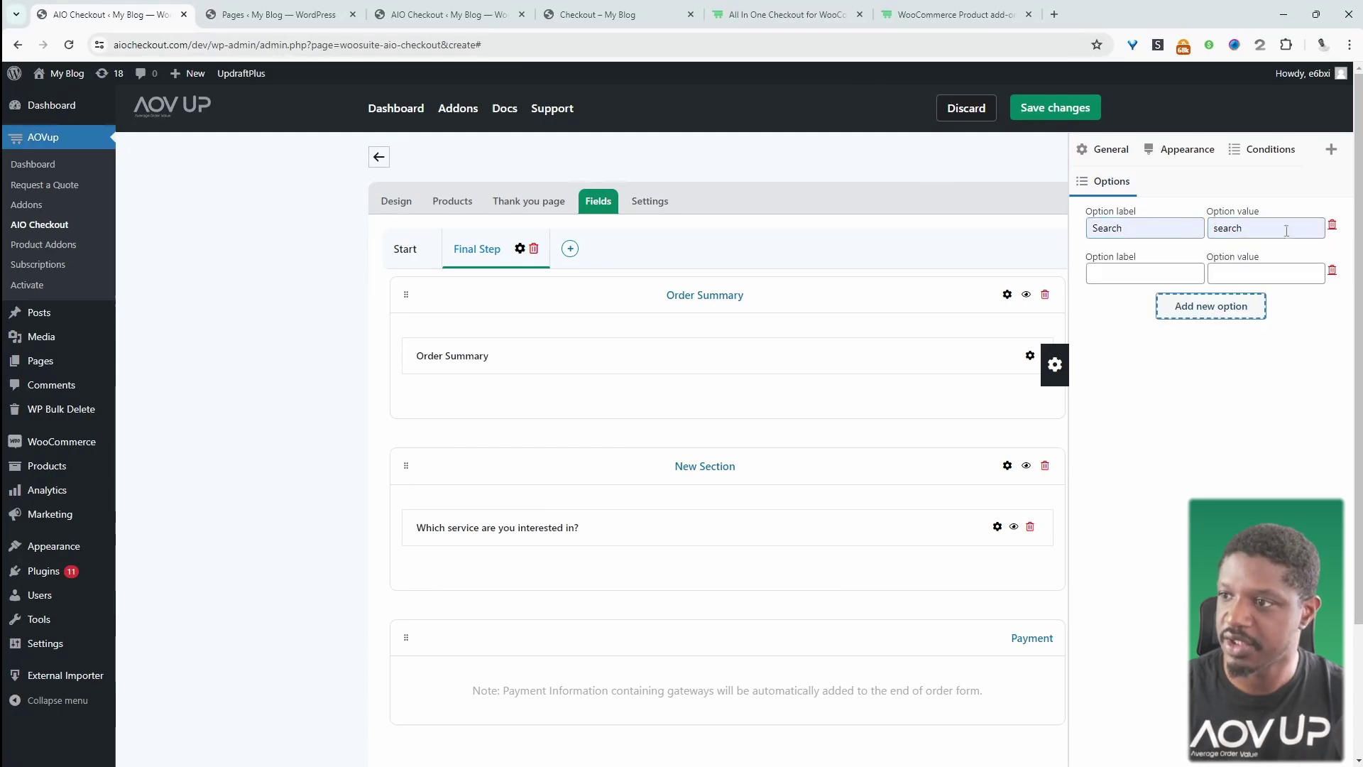
click(1180, 266)
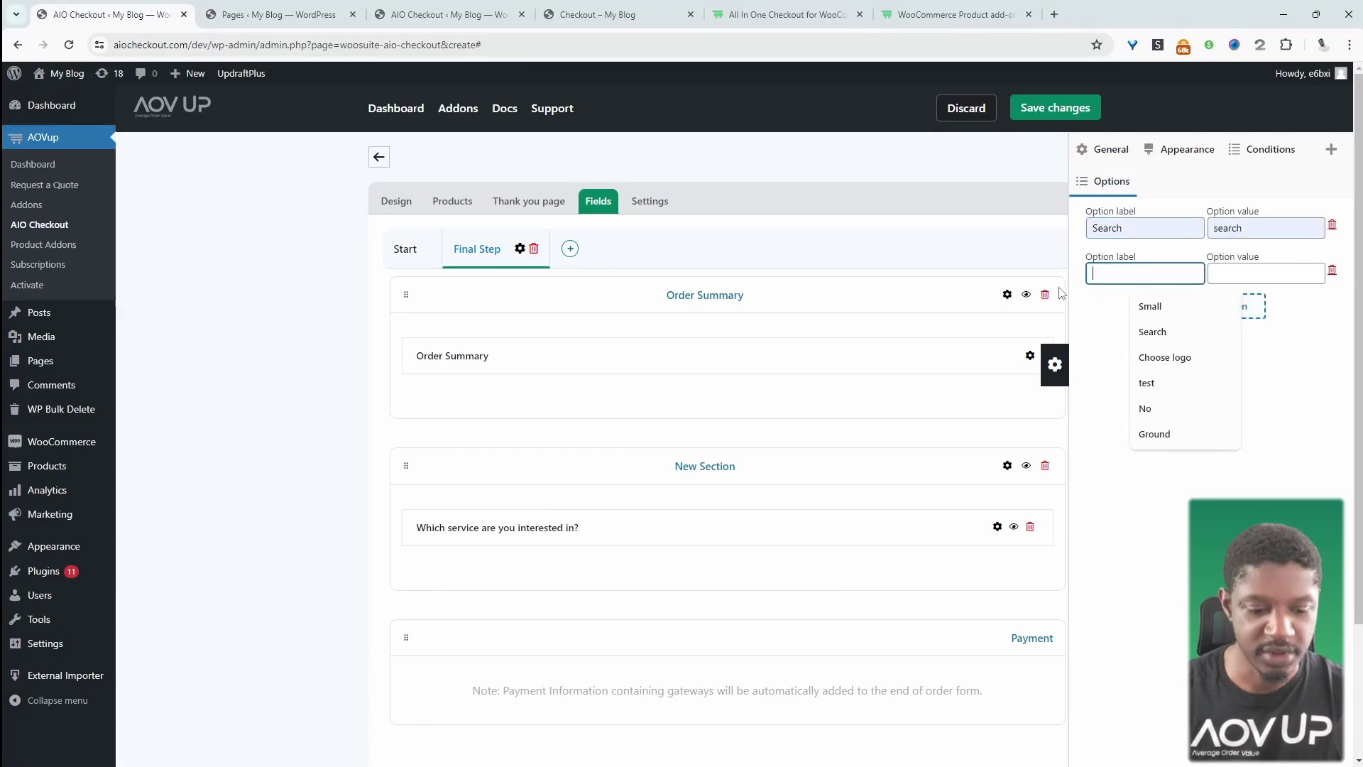
text(SEM)
click(1304, 276)
text(sem)
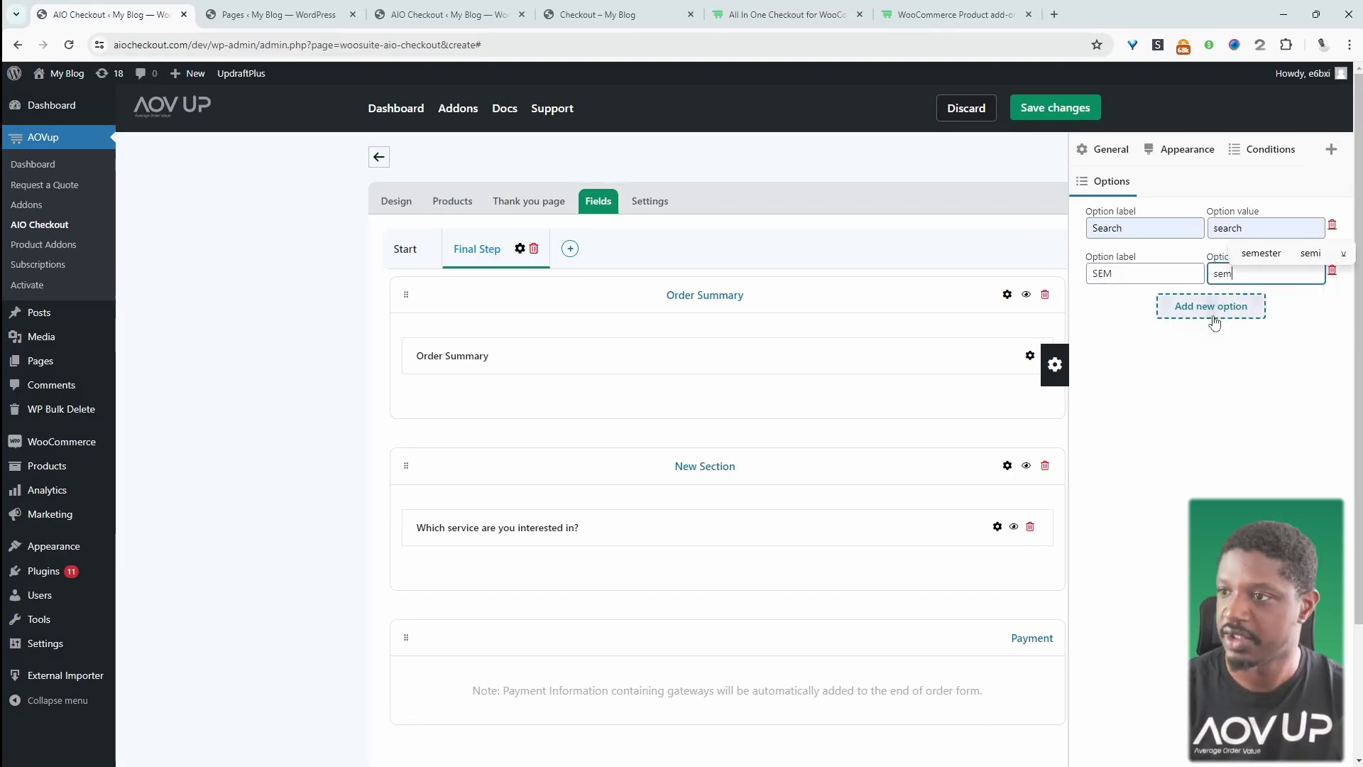
Add a third option, Email Marketing, with value email
click(1211, 306)
click(1144, 314)
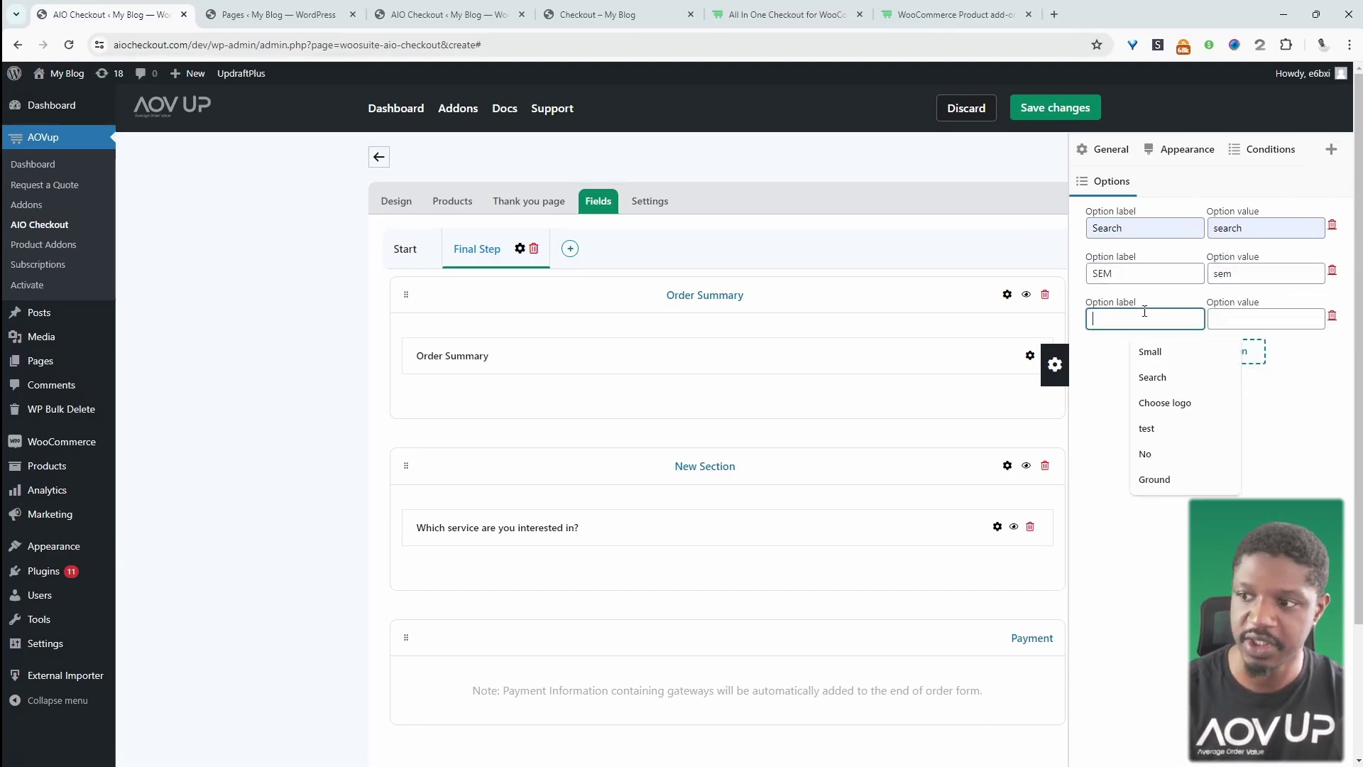
text(Email Marketing)
click(1235, 323)
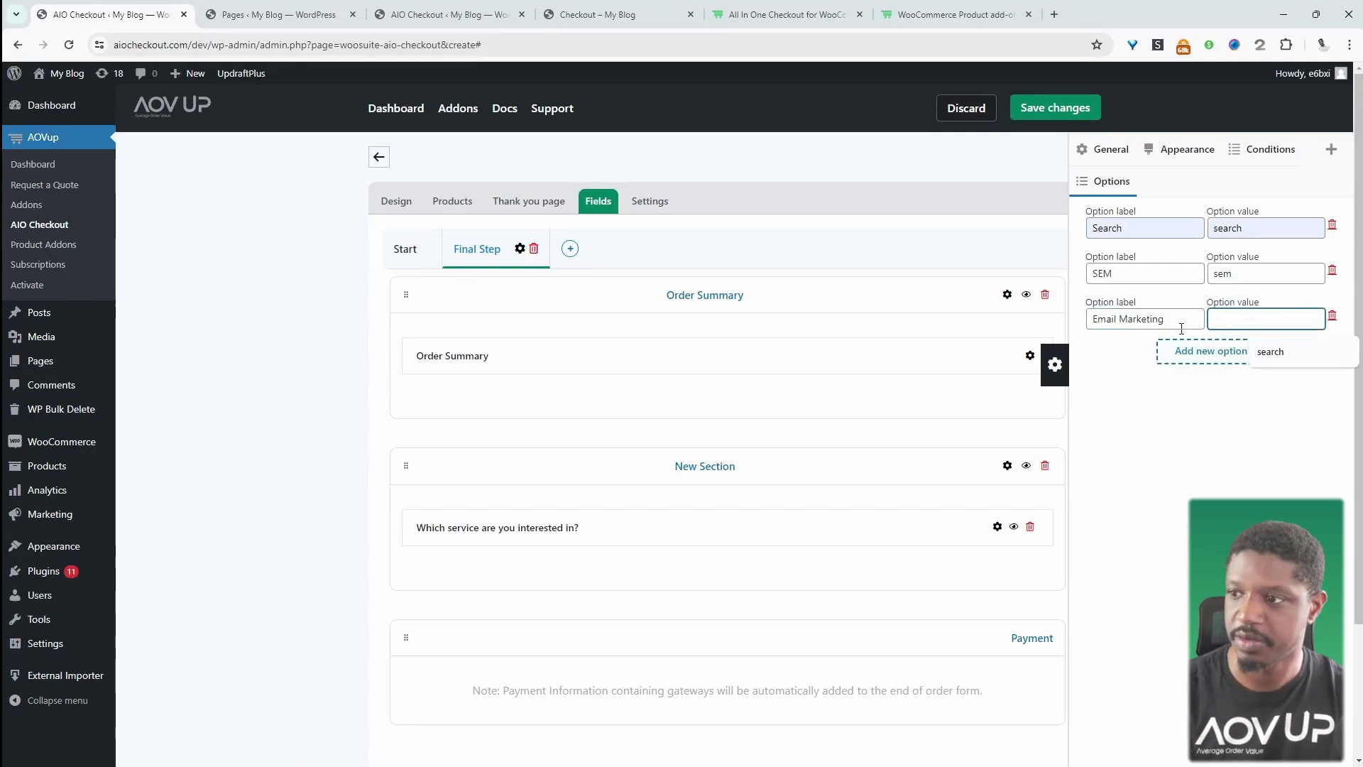
text(email)
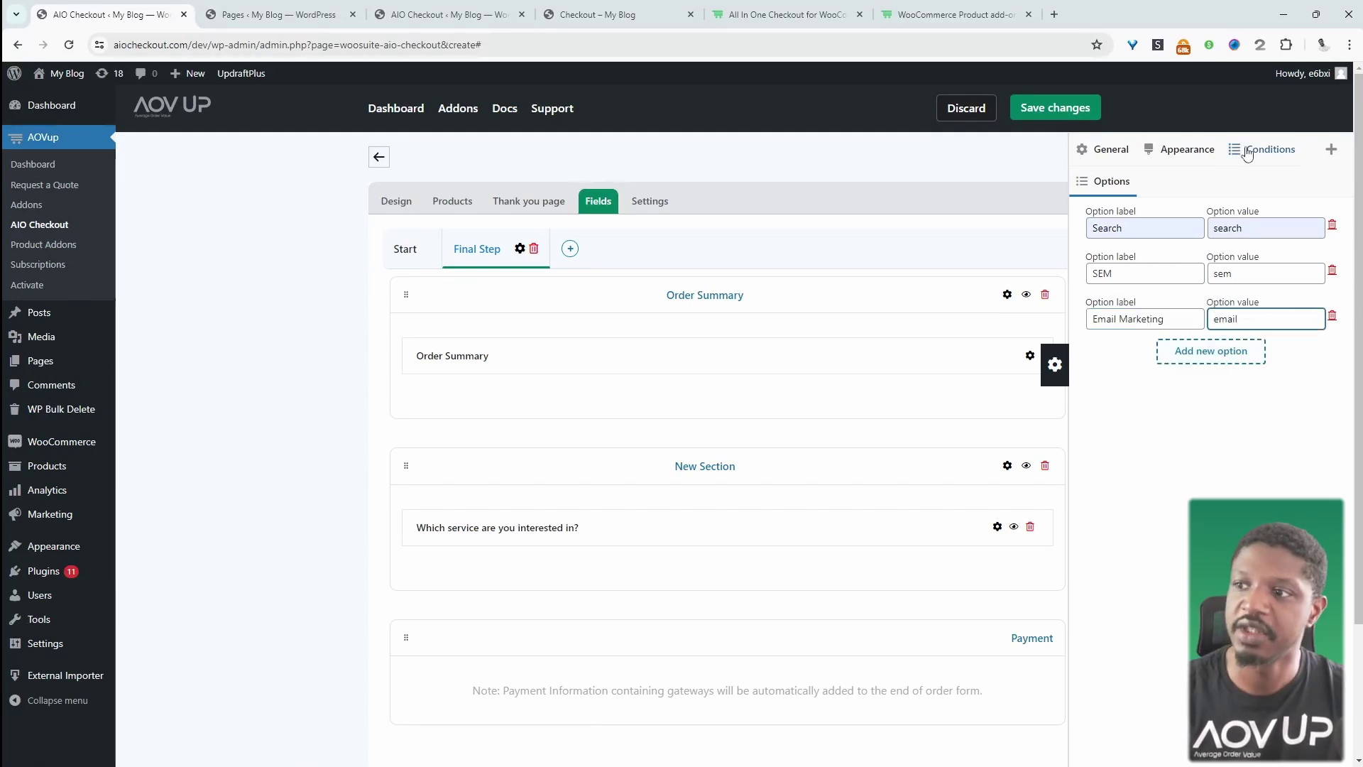
Rename the Final Step's New Section to 'About you'
click(1249, 149)
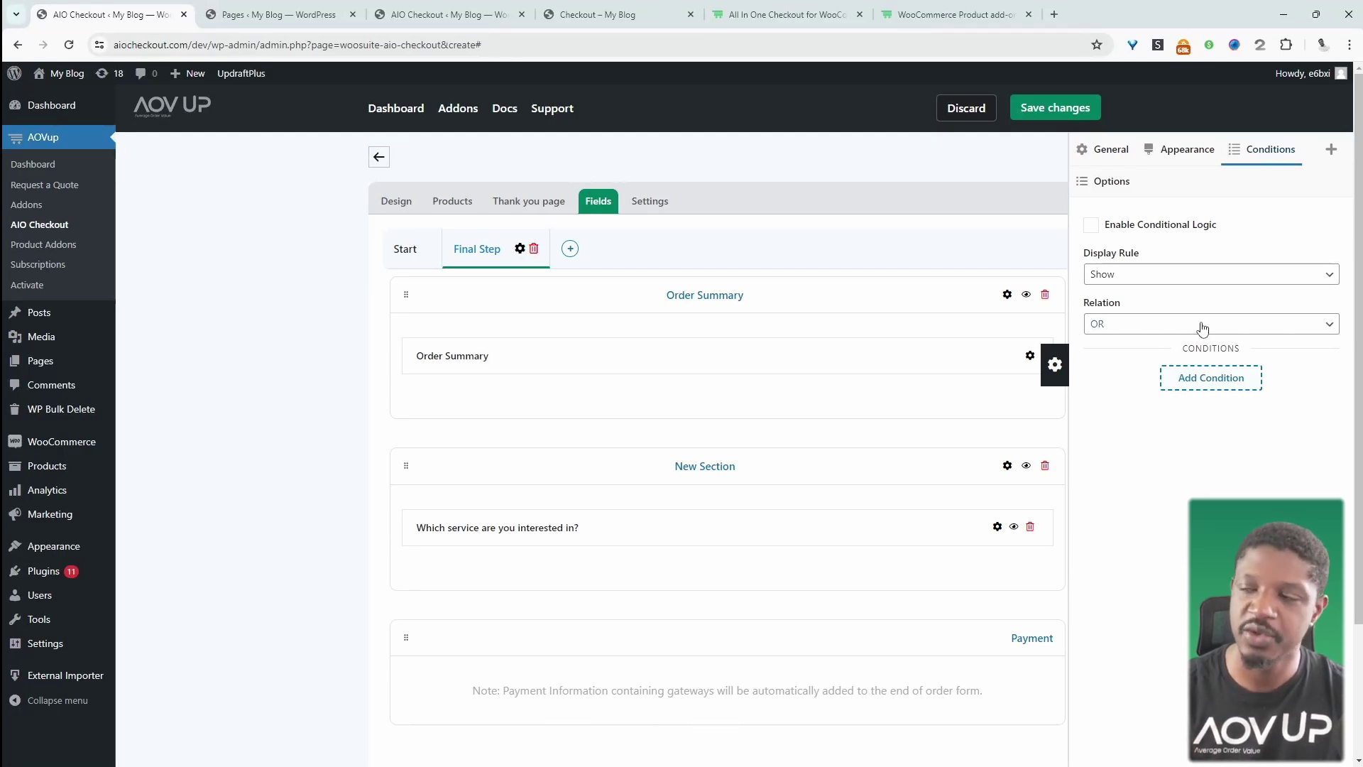
click(1331, 149)
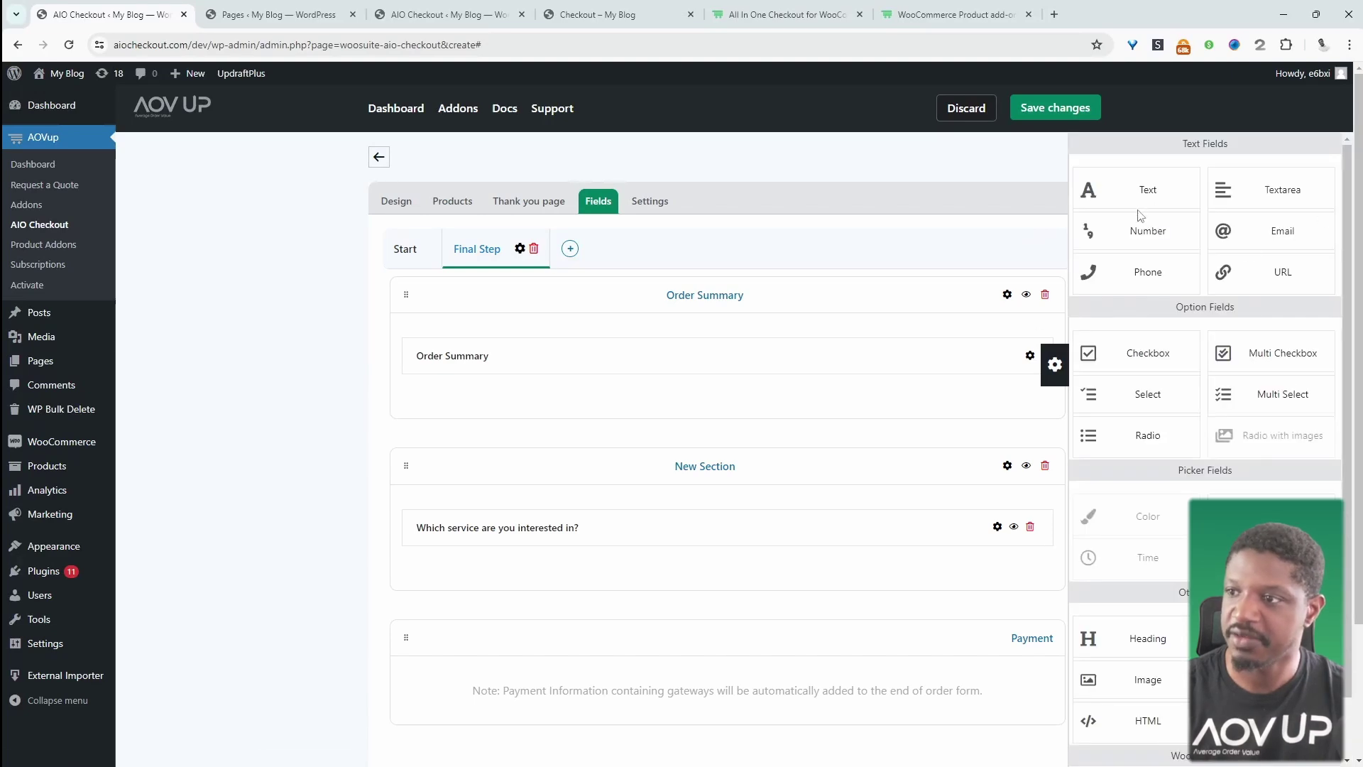
click(1007, 466)
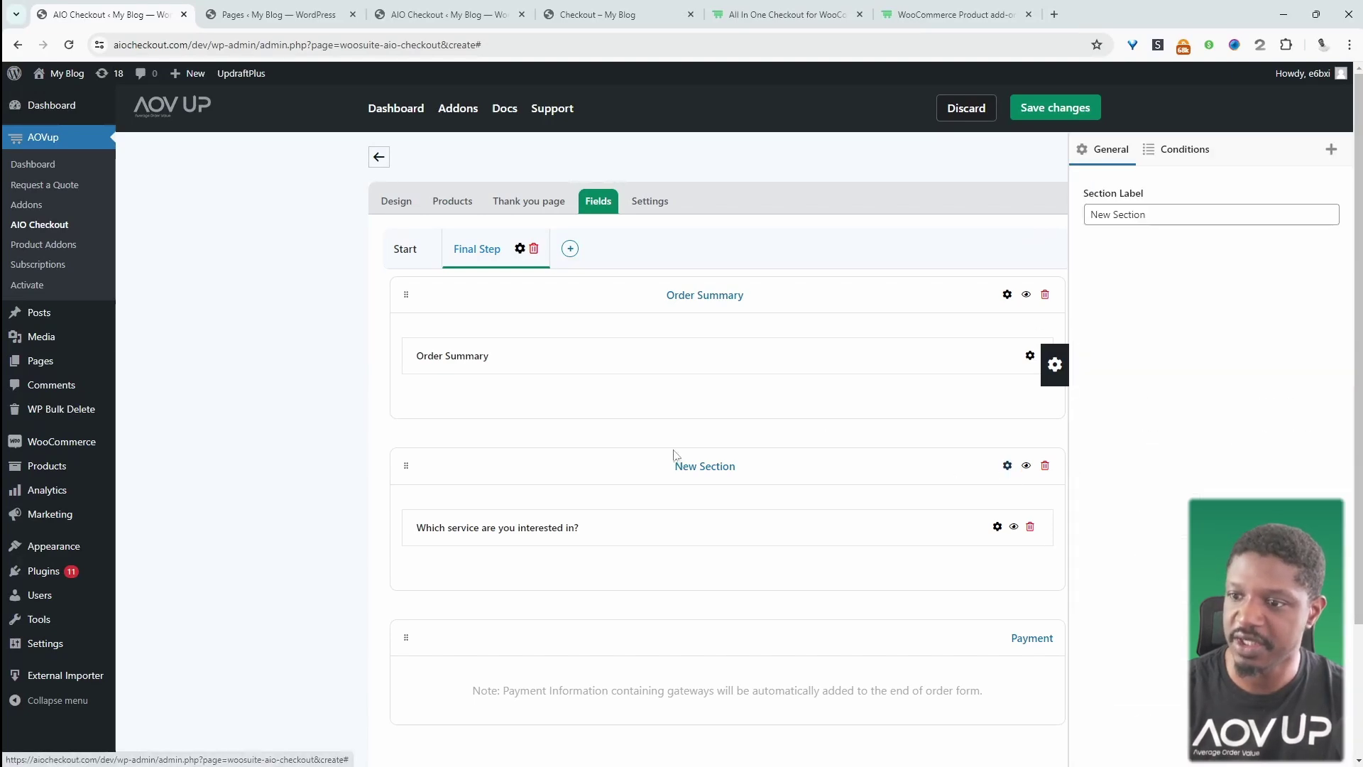
triple_click(1200, 218)
text(A)
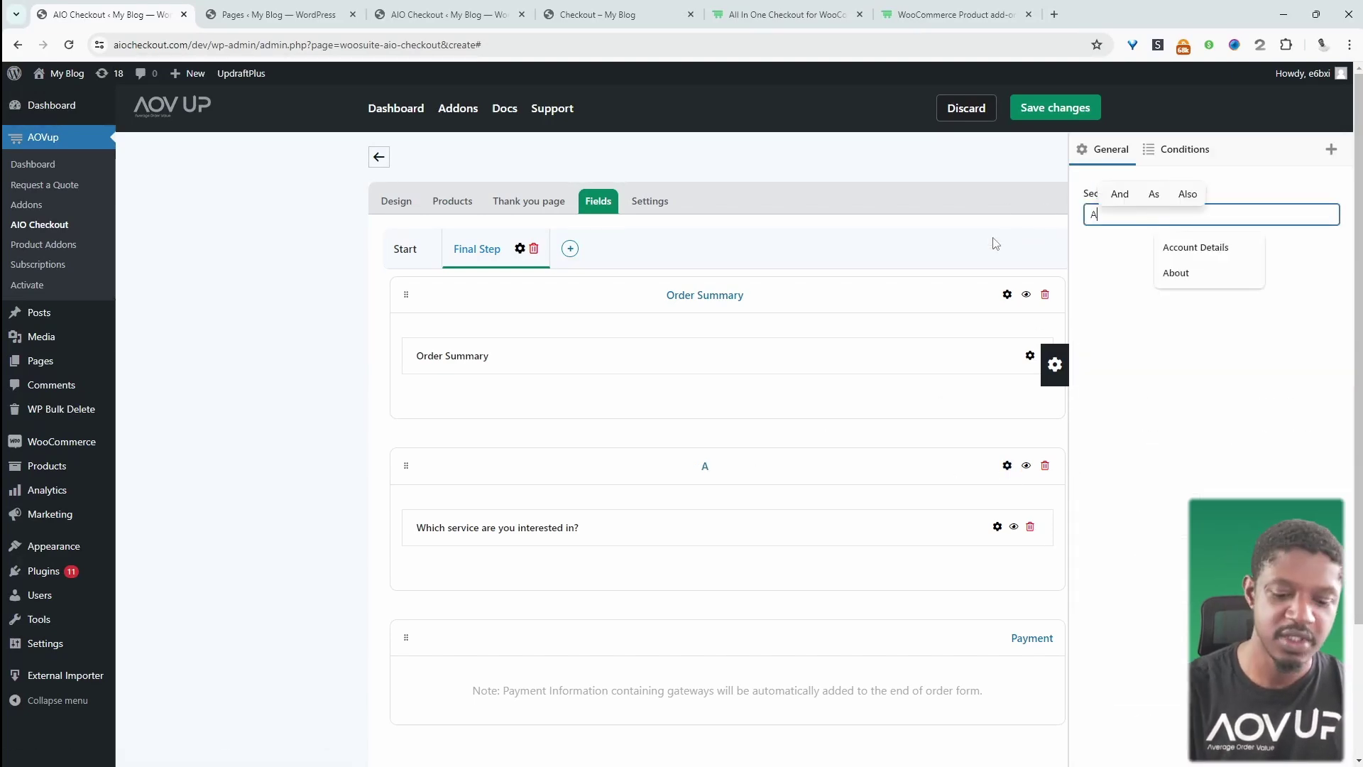
text(bout you)
click(477, 248)
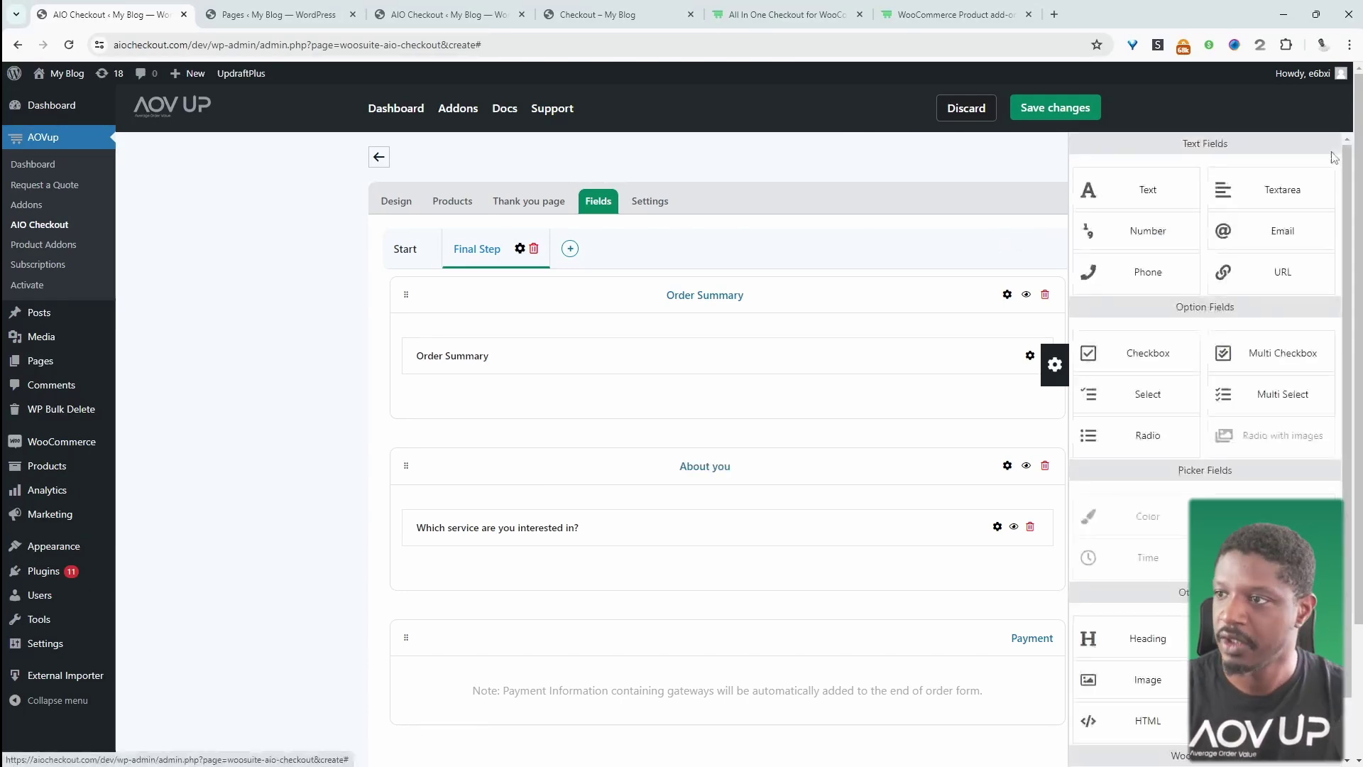
Relabel the Start step's Billing Details section as 'General details'
click(394, 252)
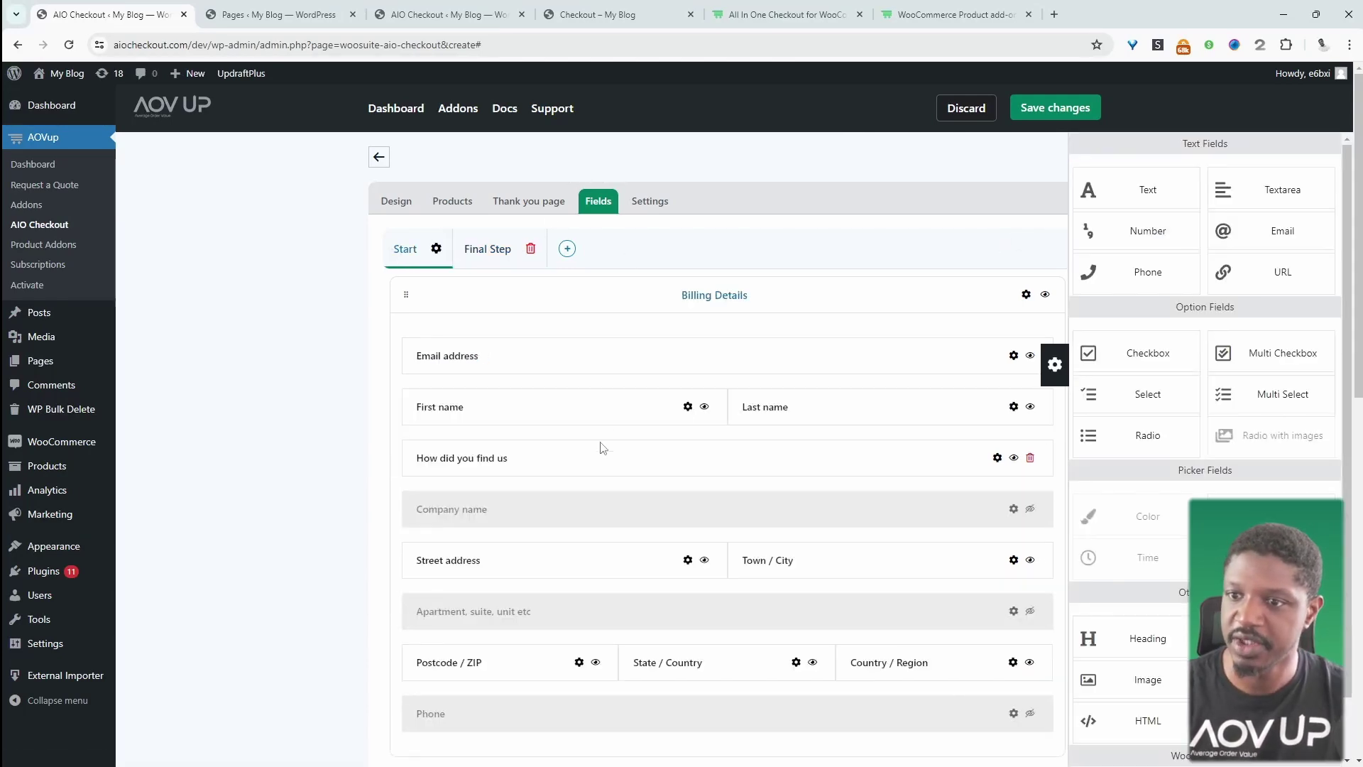
click(1025, 295)
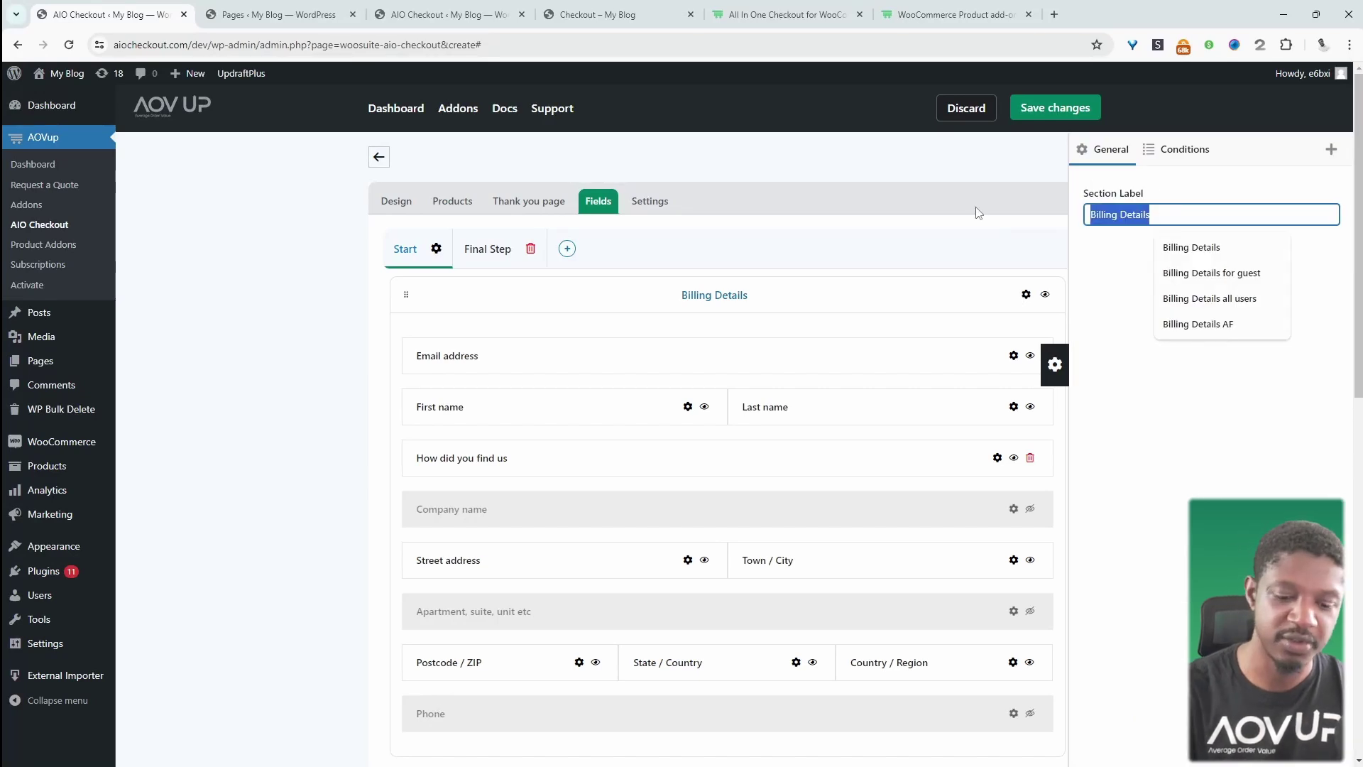
click(978, 213)
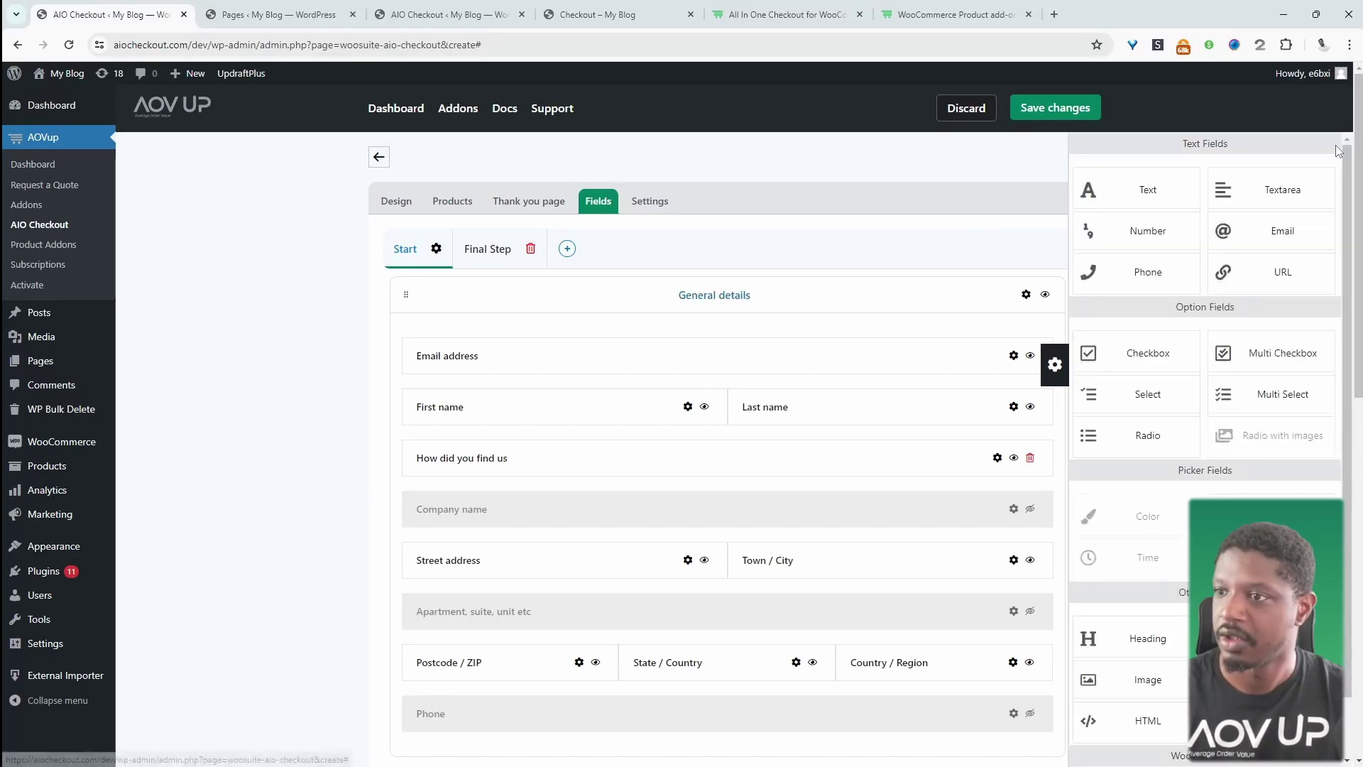
Enable the checkout form and name it 'SEO Form 2'
click(655, 203)
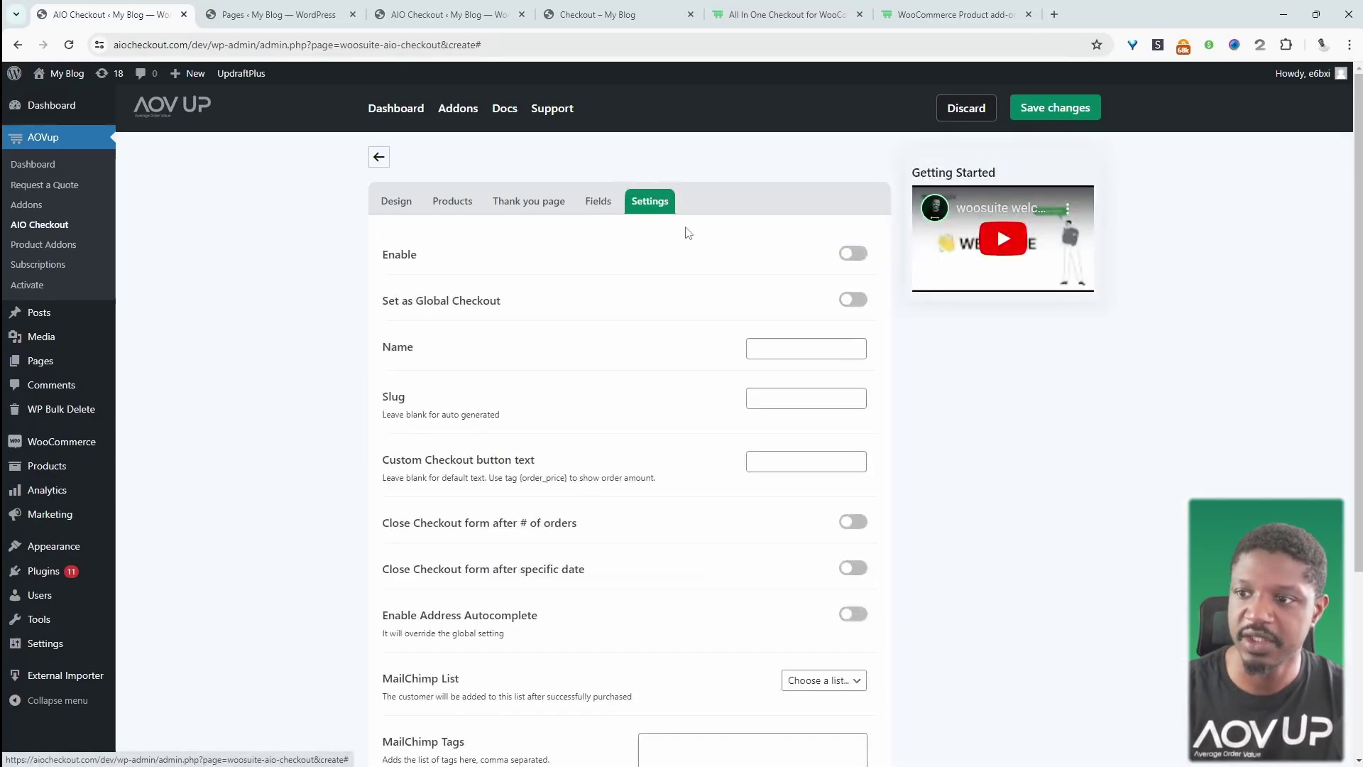
click(855, 255)
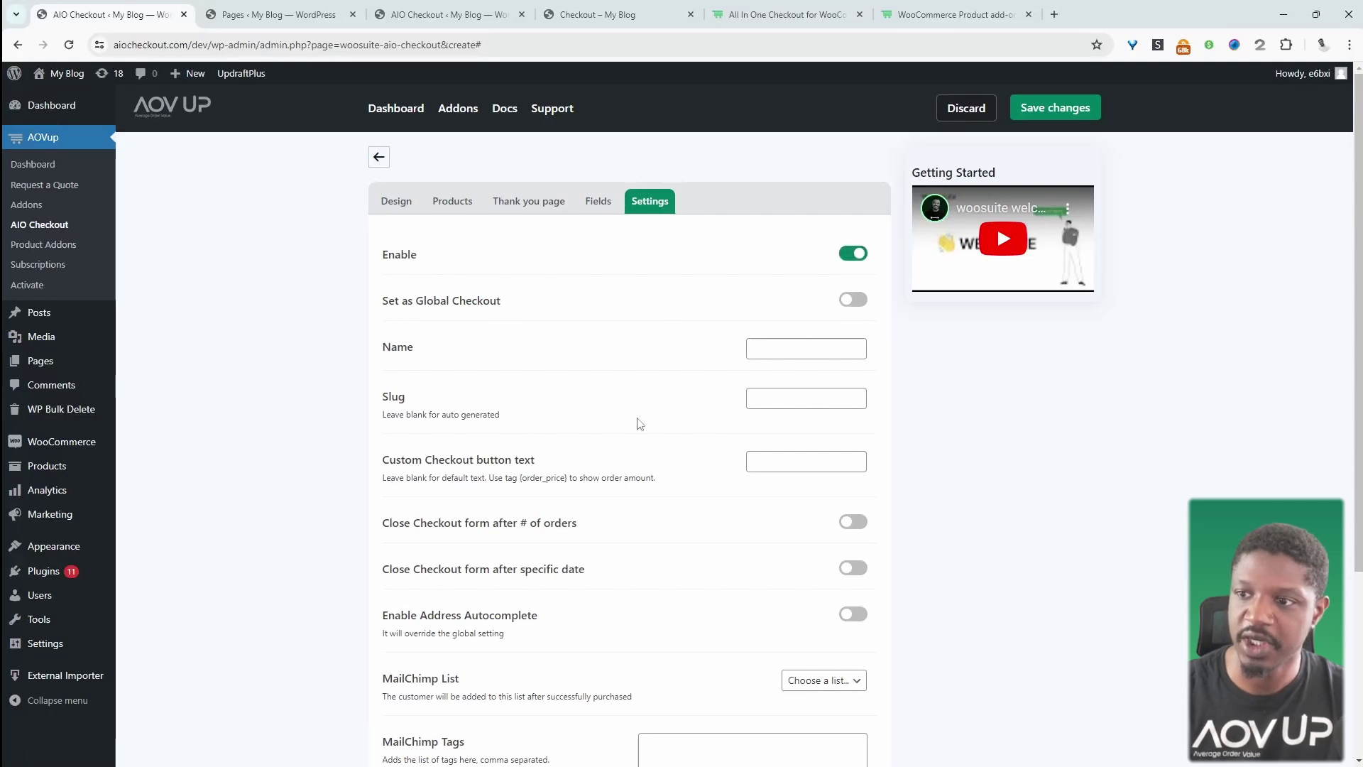
click(796, 351)
text(SE)
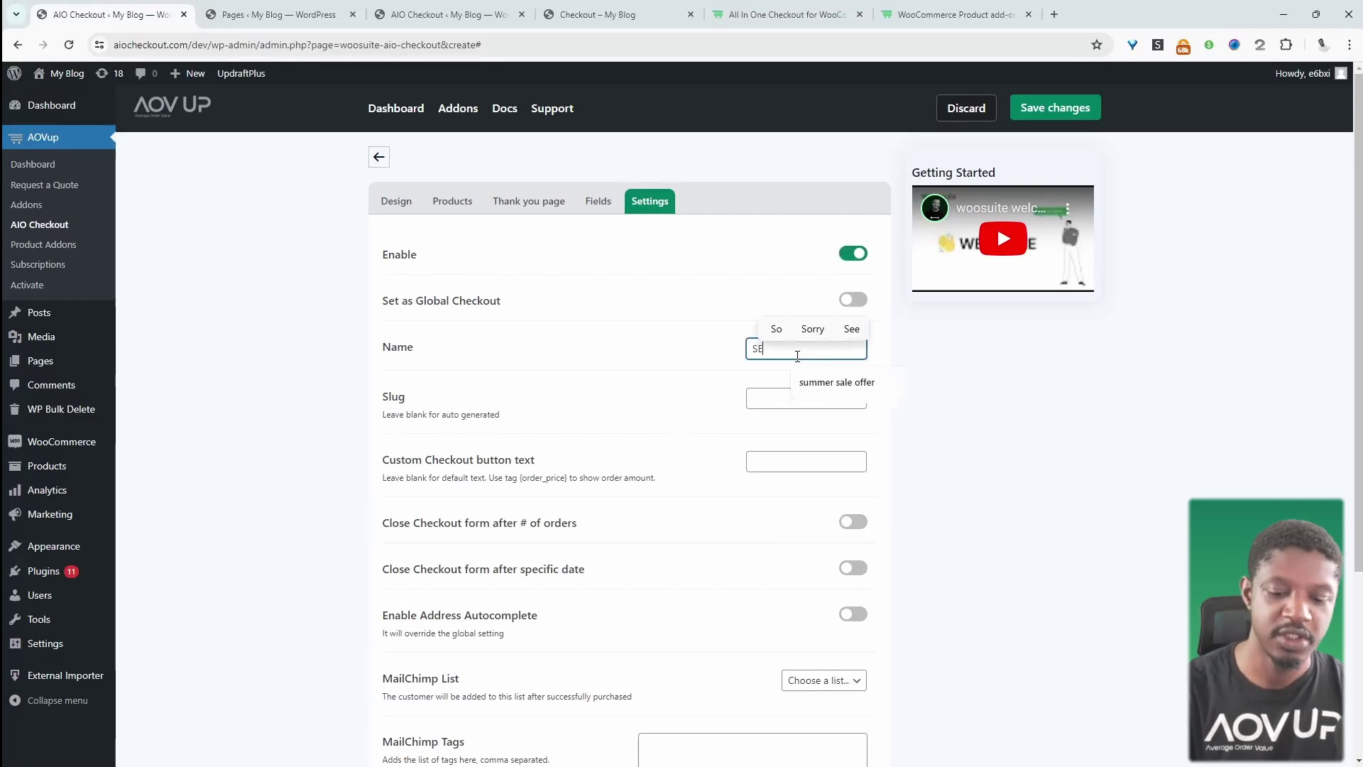
text(O)
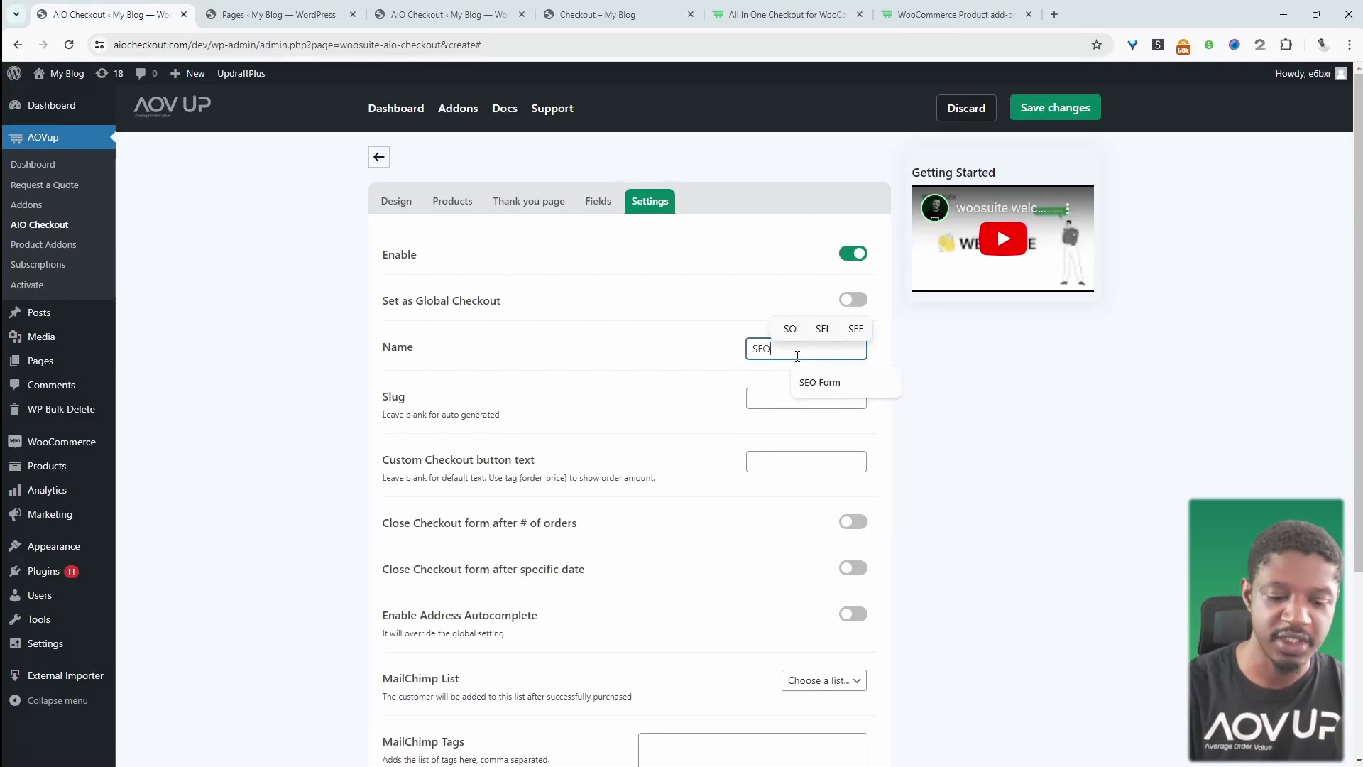
key(Down)
key(Return)
text(2)
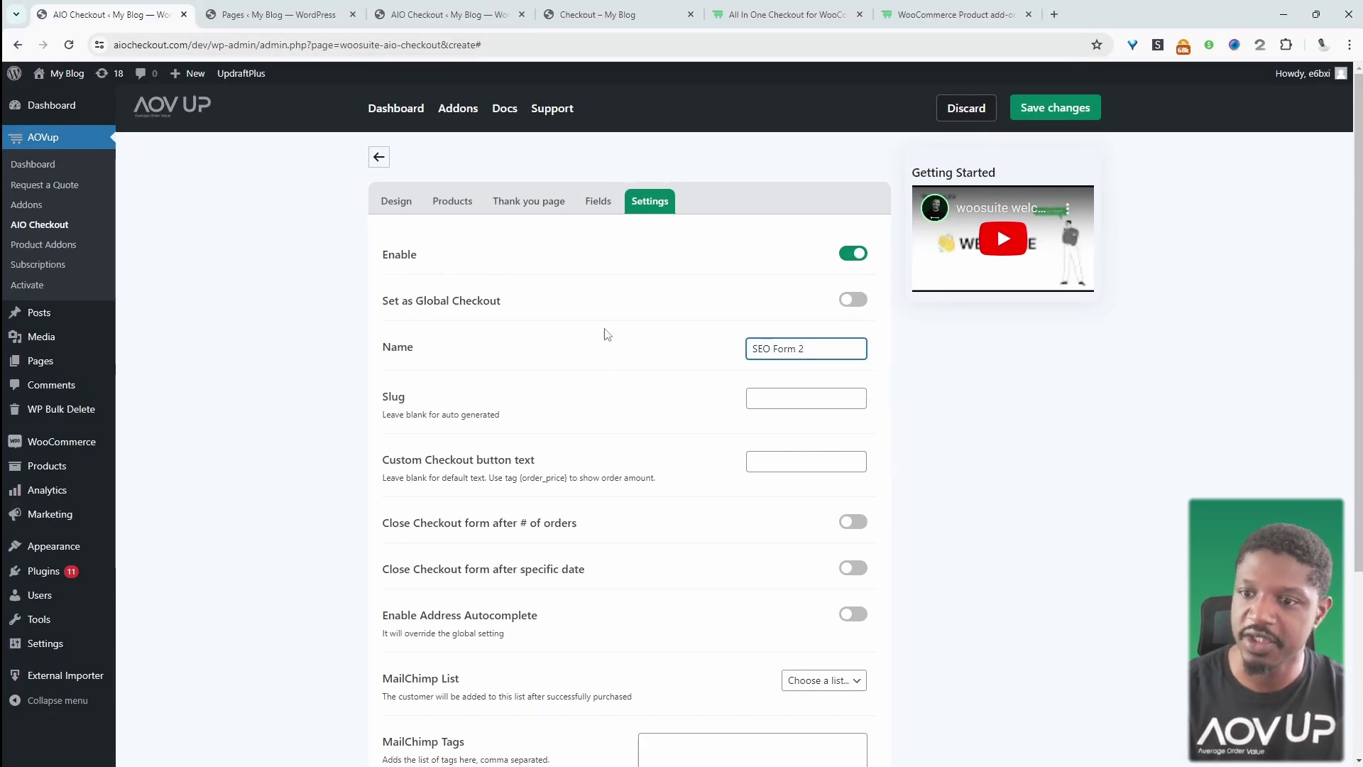
Set the checkout button text to 'Pay Now' and add a product row
key(Tab)
key(Tab)
scroll(703, 401, down, 1)
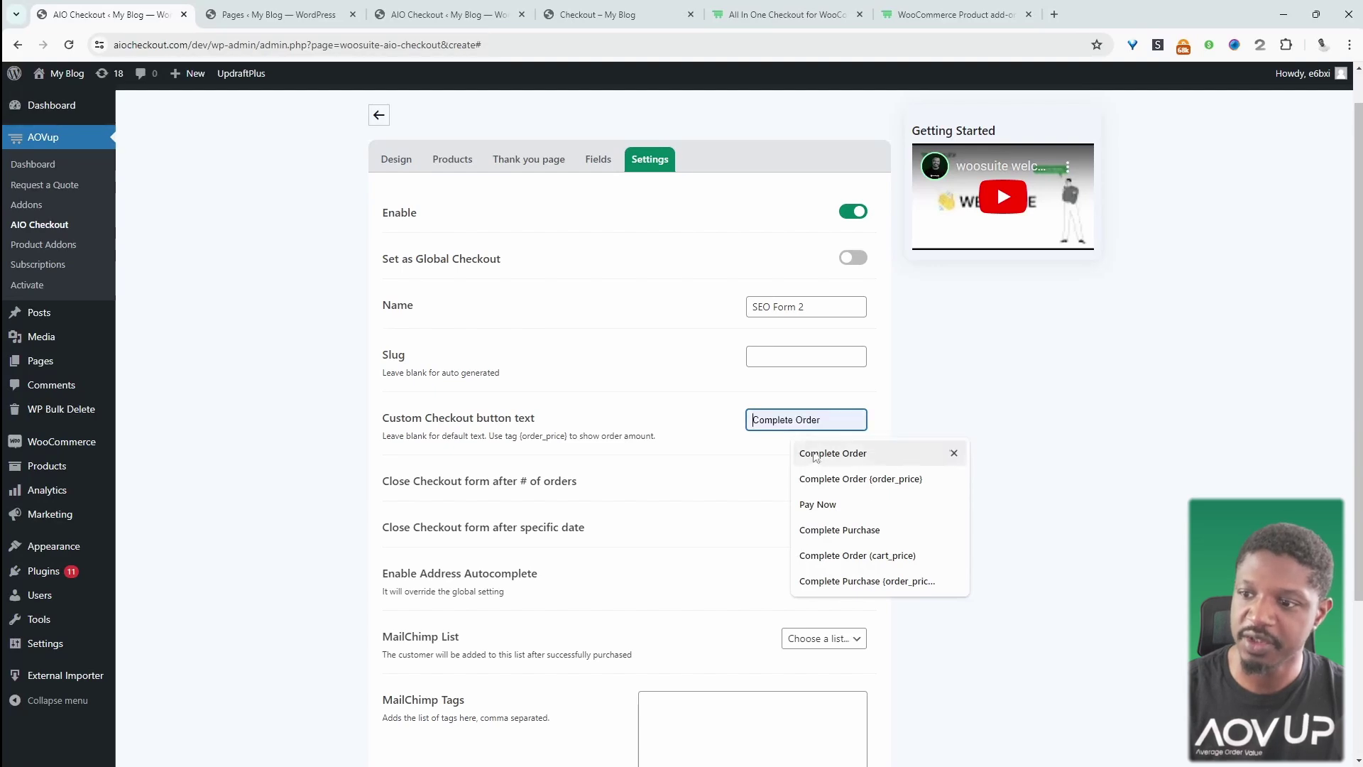
click(934, 504)
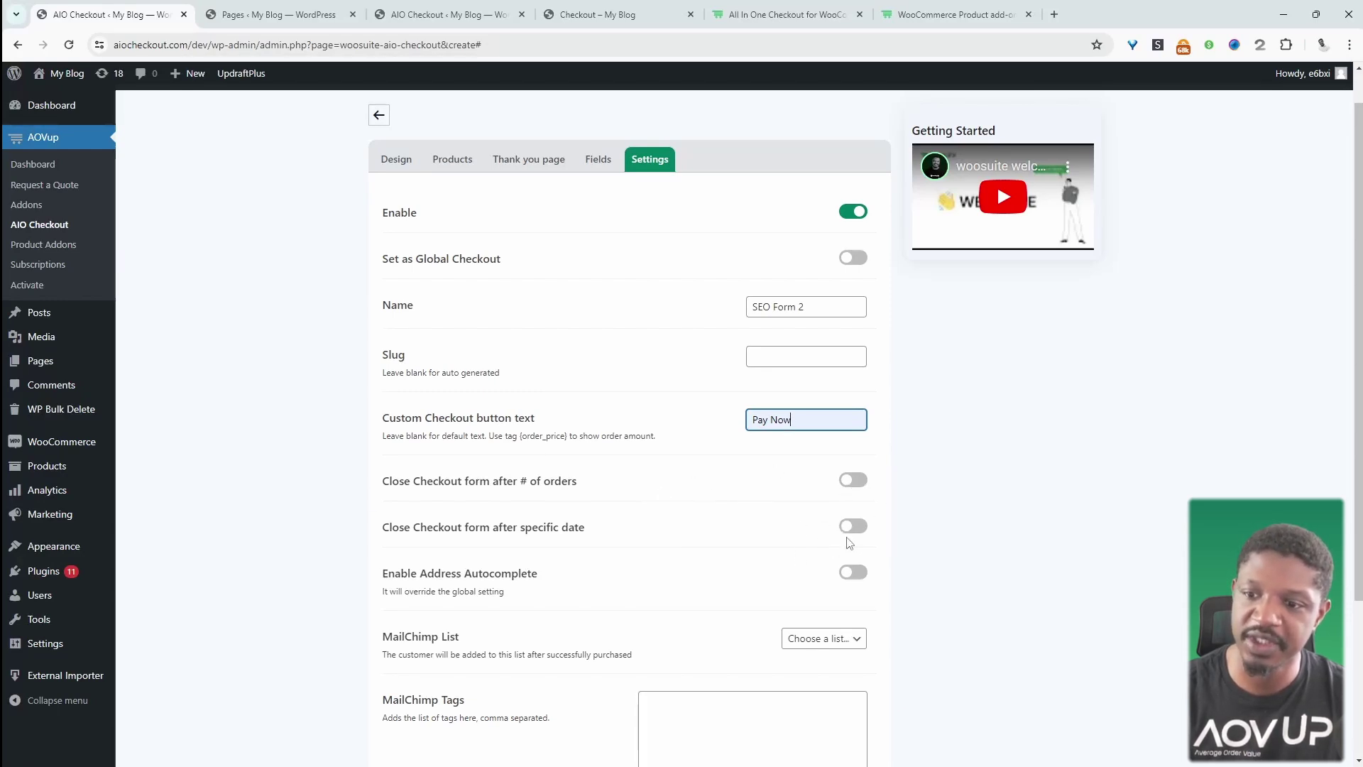
scroll(639, 475, down, 3)
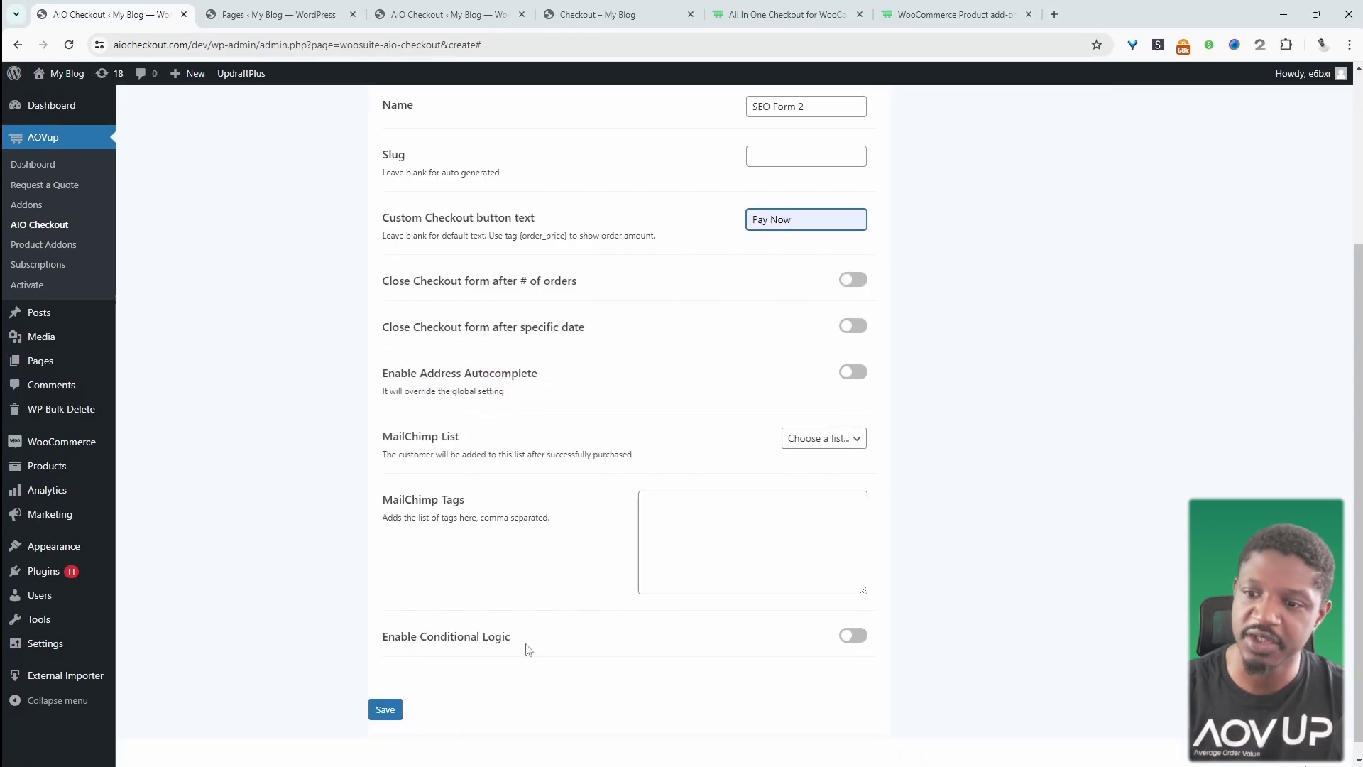
scroll(574, 678, up, 4)
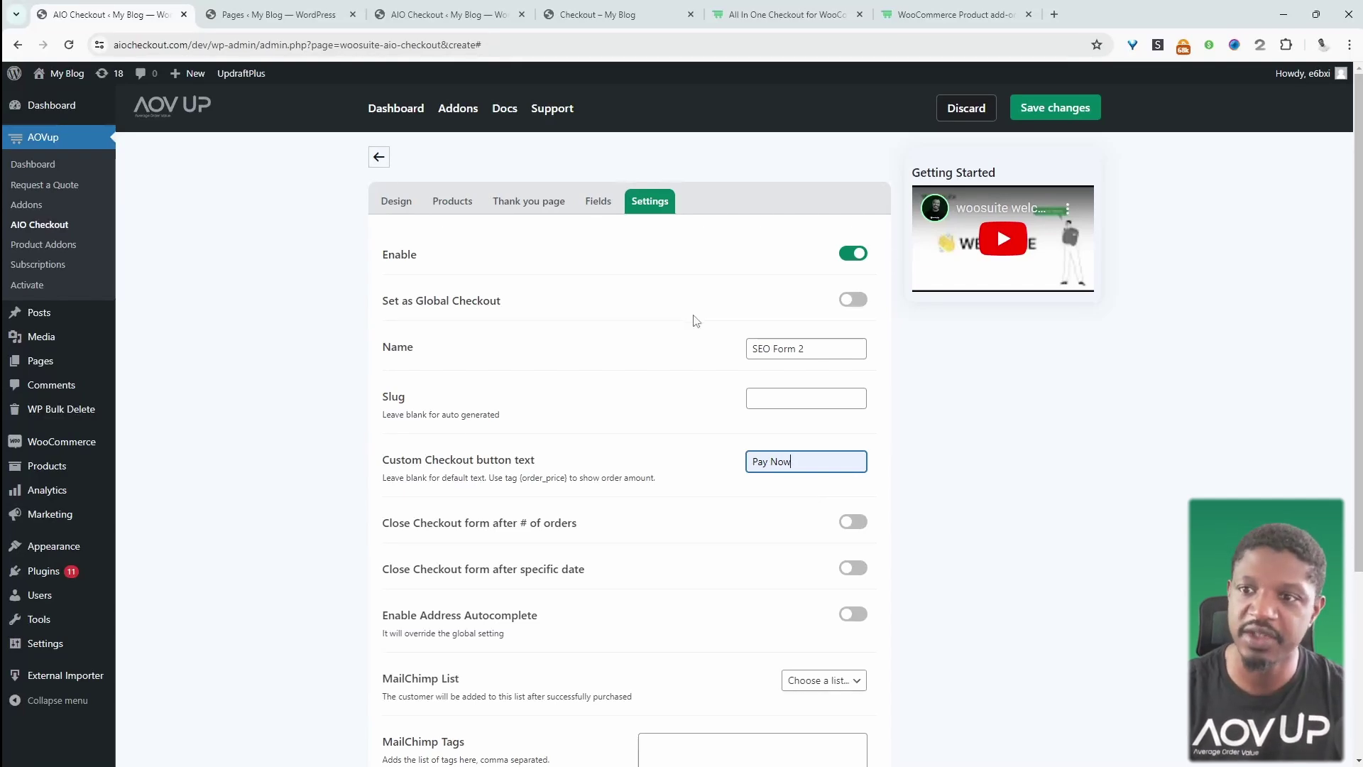
click(453, 204)
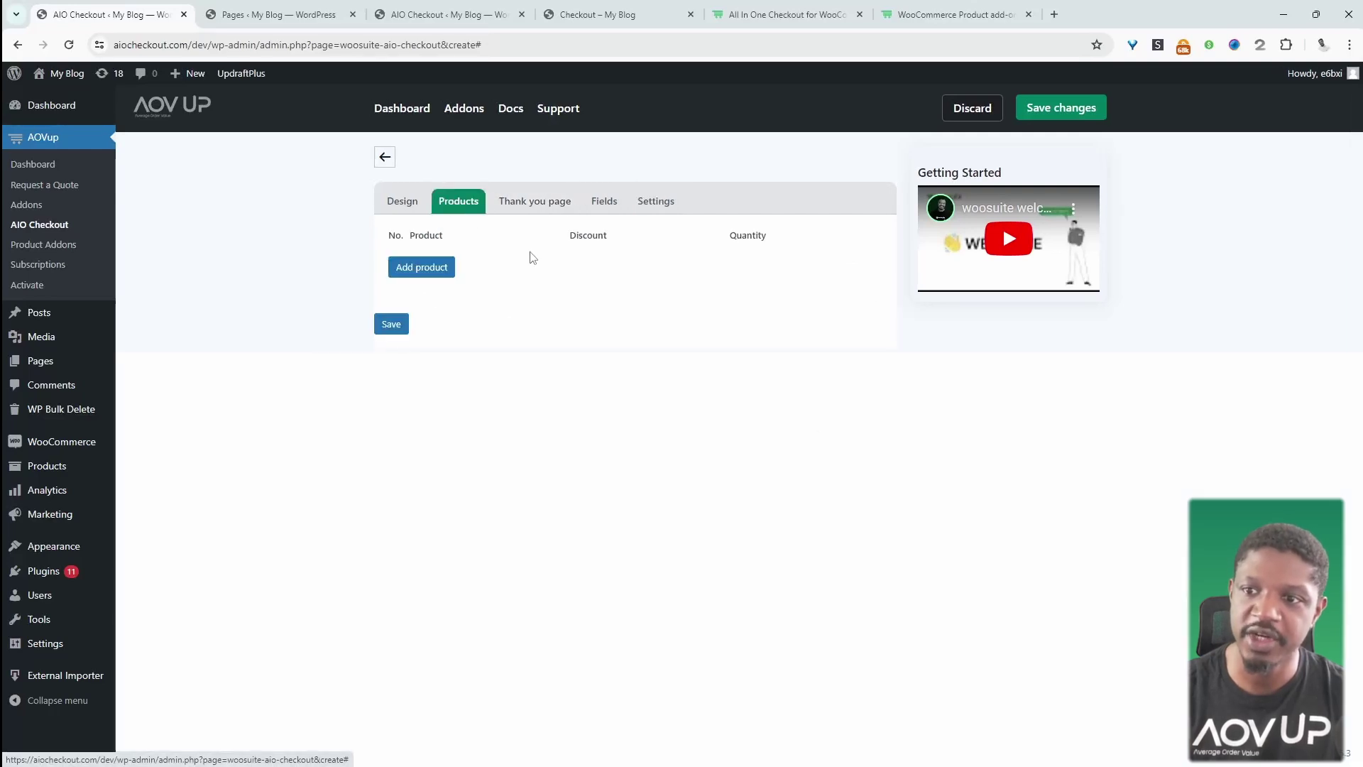
click(422, 267)
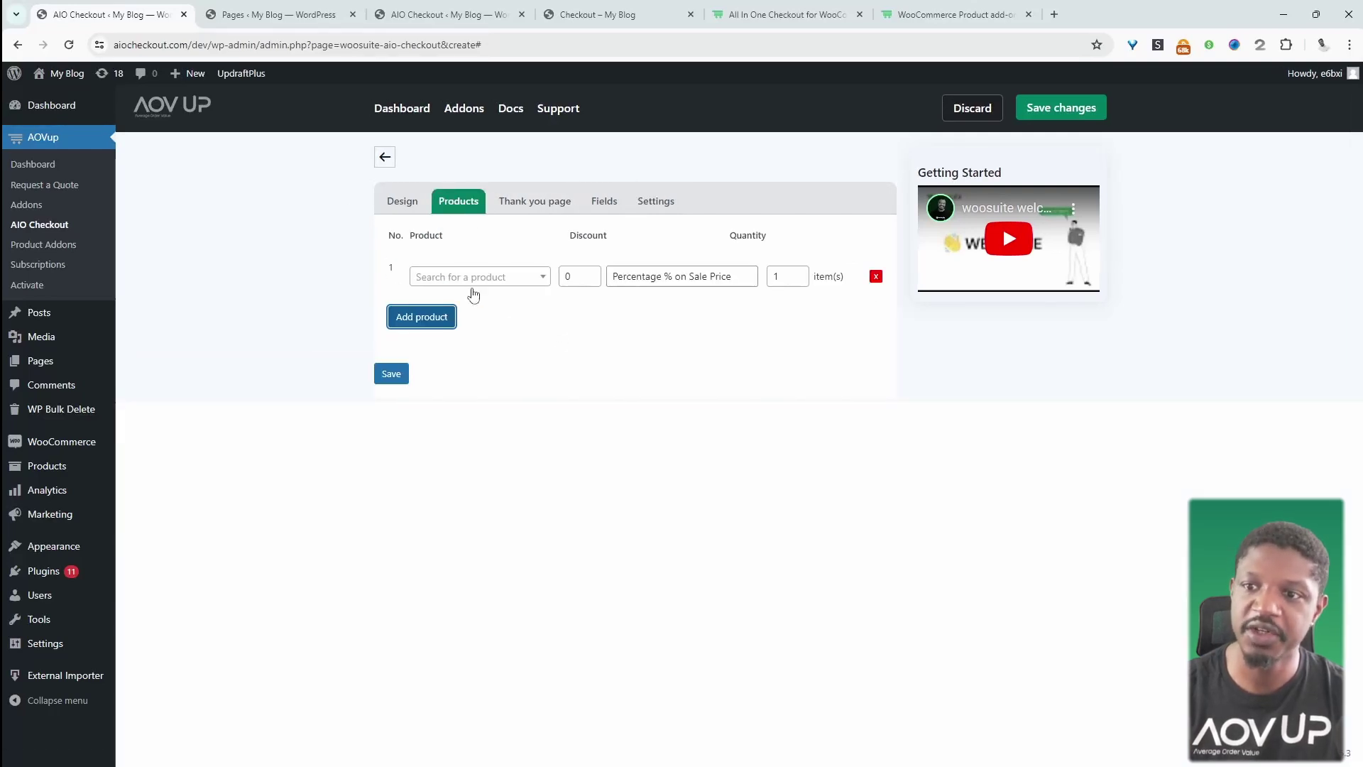
Create the WooCommerce product 'sem' with regular price 997 and publish it
mouse_move(188, 74)
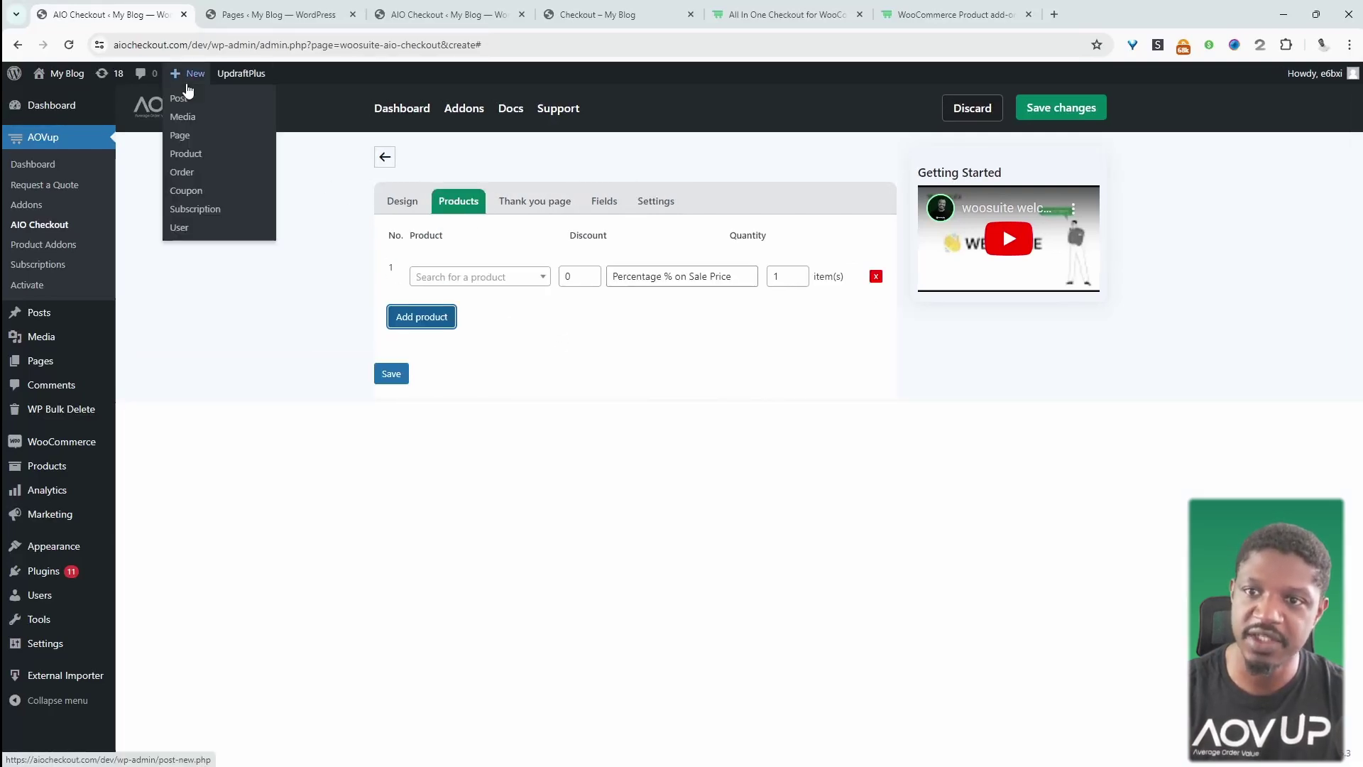
ctrl+shift+click(185, 153)
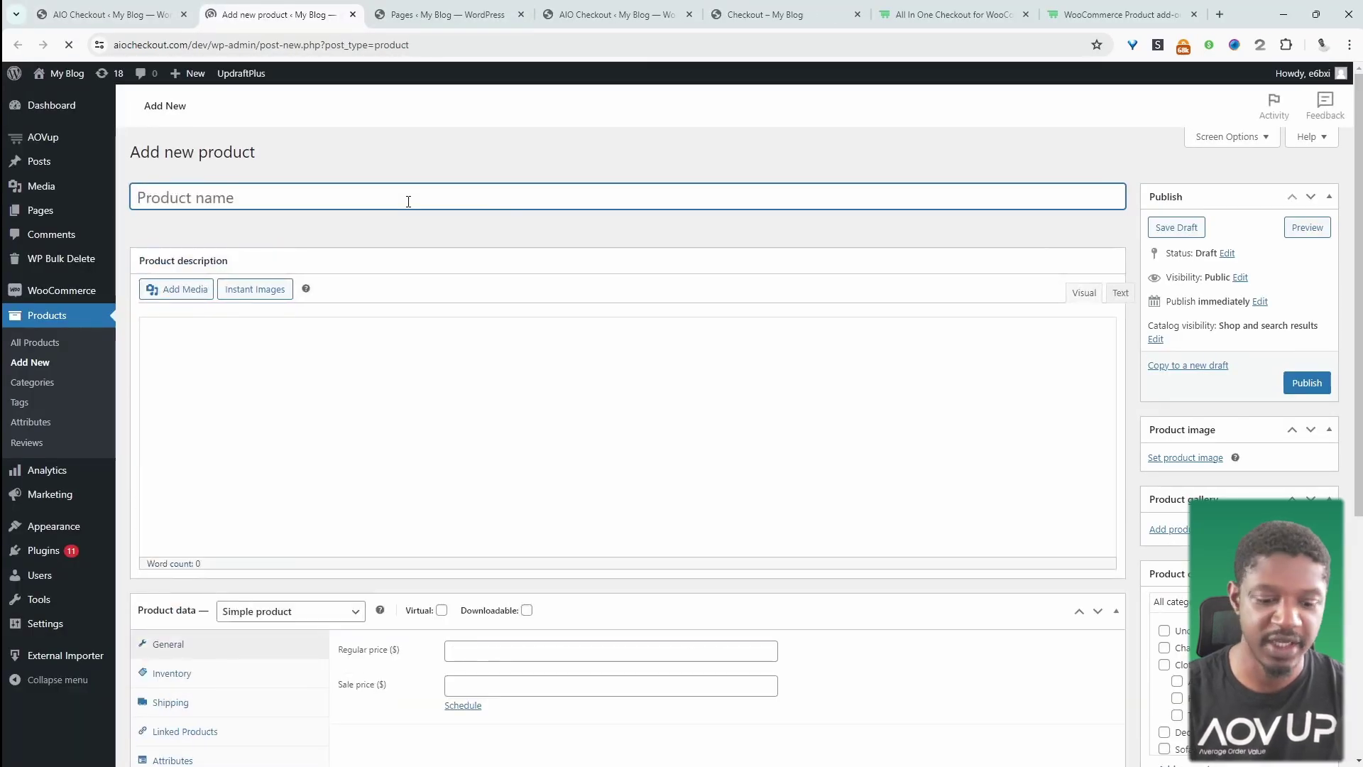
text(semi)
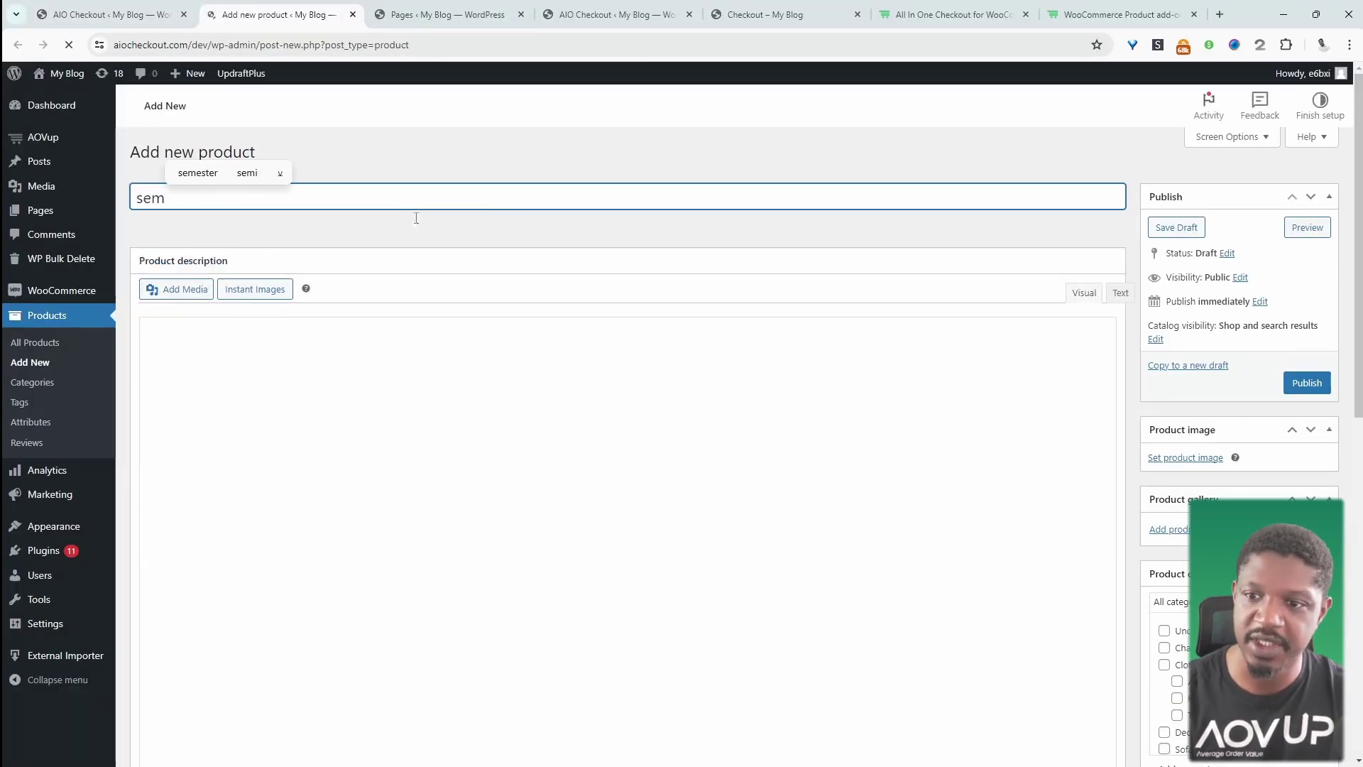
scroll(545, 563, down, 2)
click(548, 528)
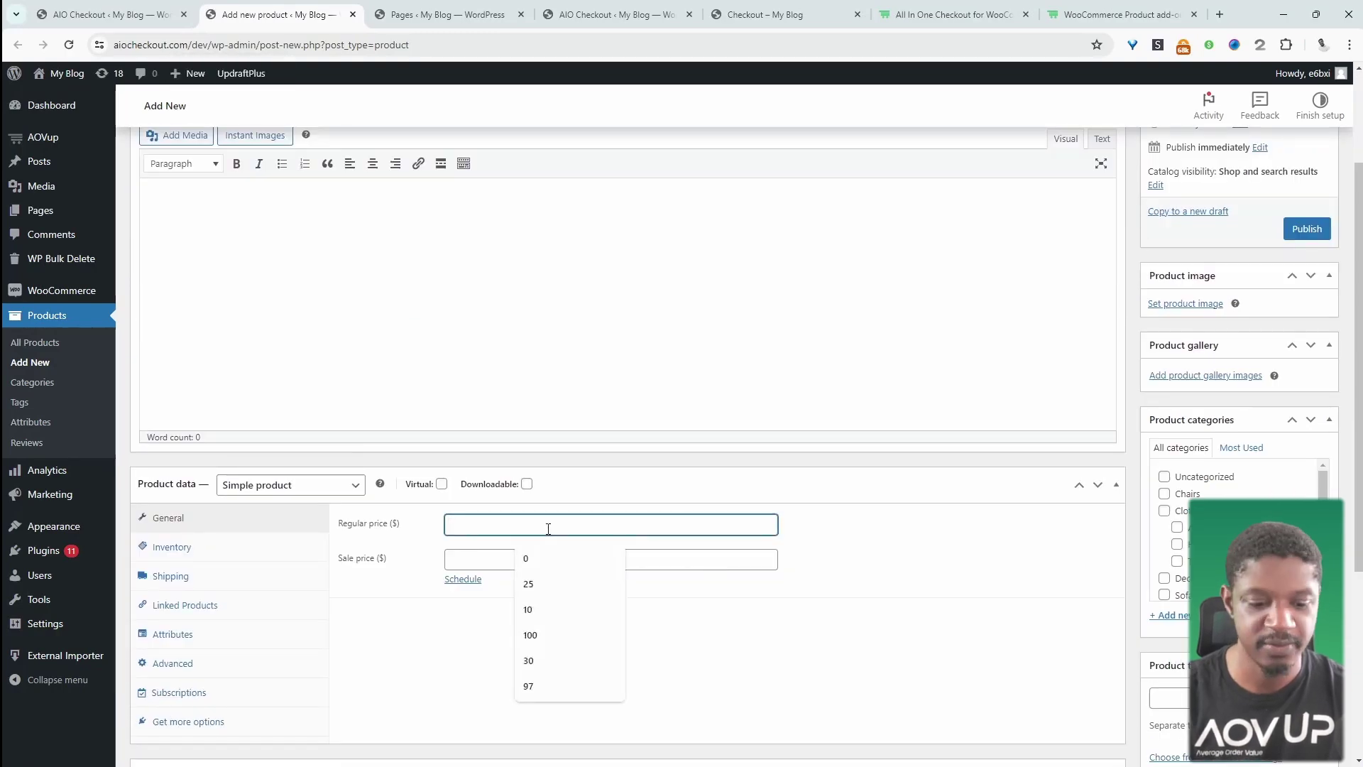
text(997)
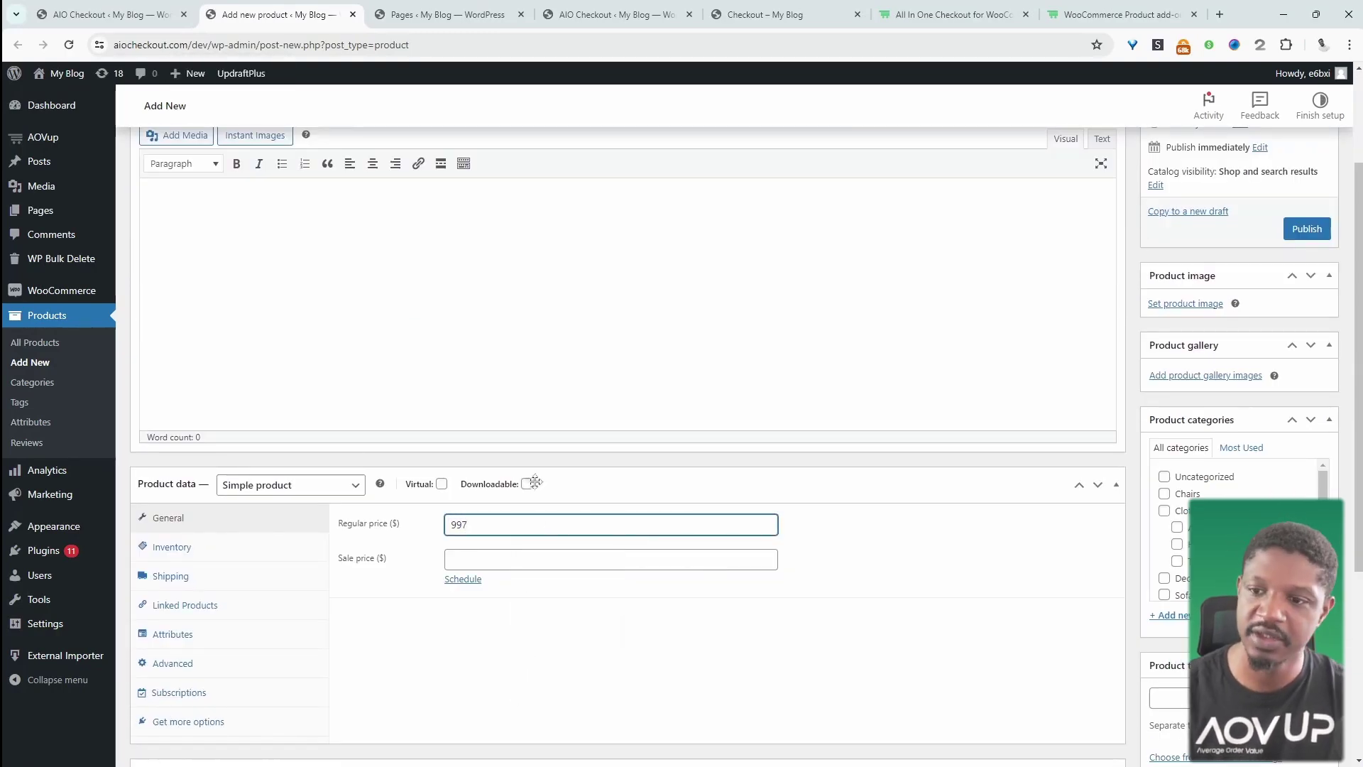
scroll(786, 551, up, 2)
click(1306, 383)
Add the 'sem' product (quantity 1) to SEO Form 2 and save the checkout form
click(106, 14)
click(446, 277)
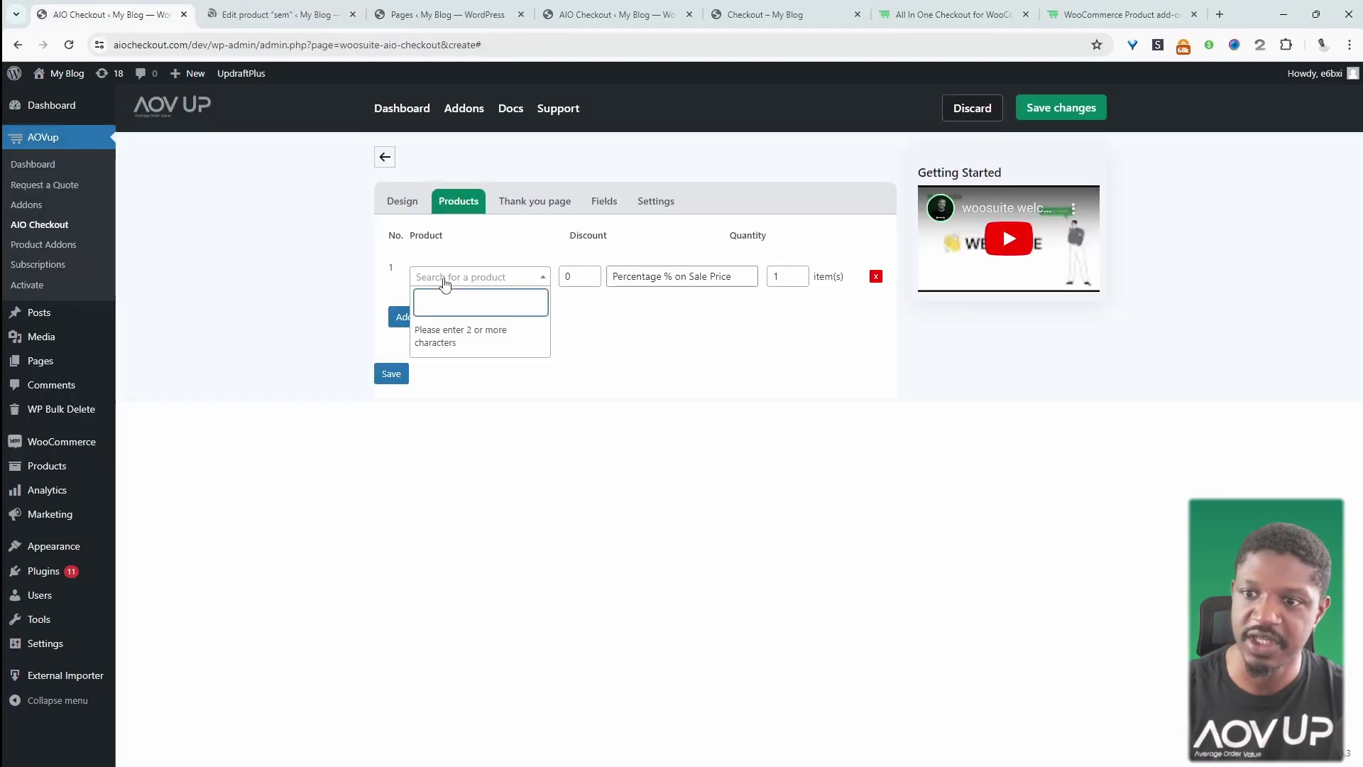
text(sem)
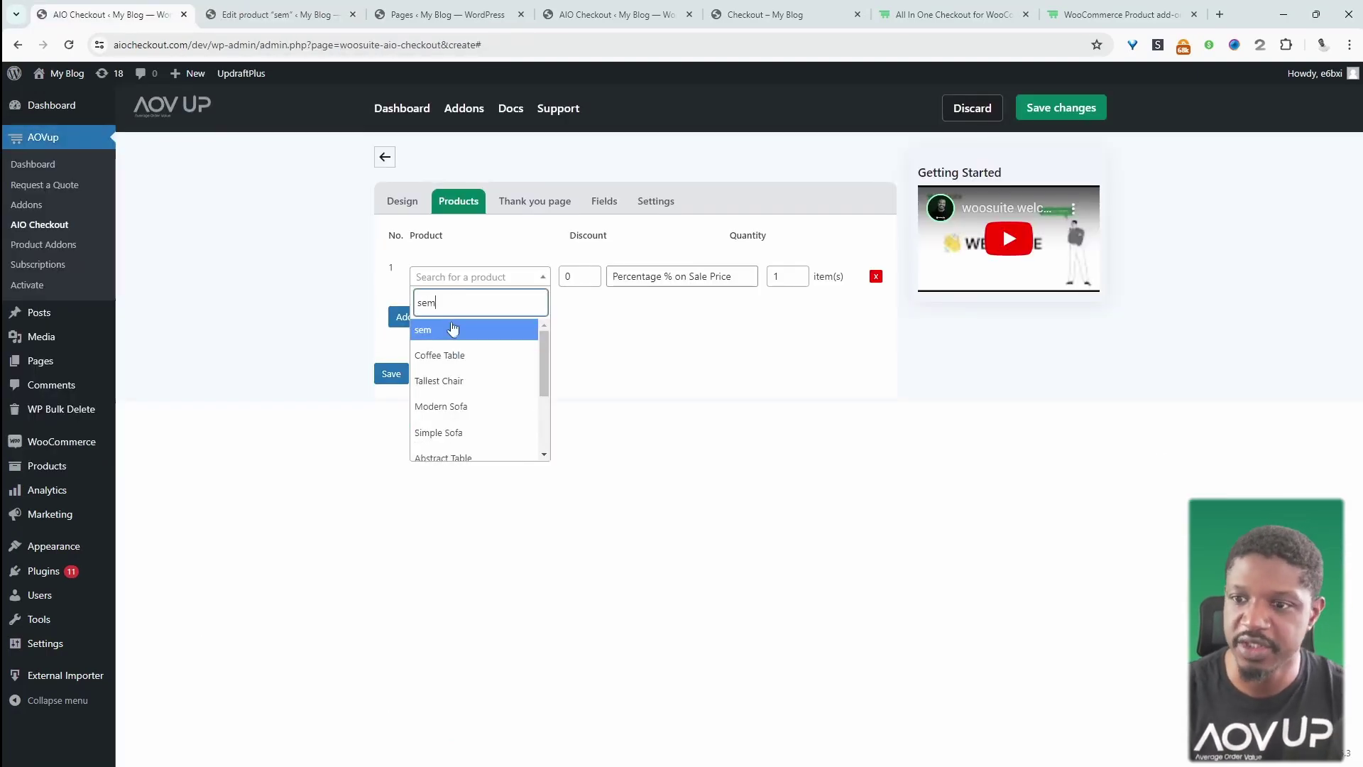
click(450, 330)
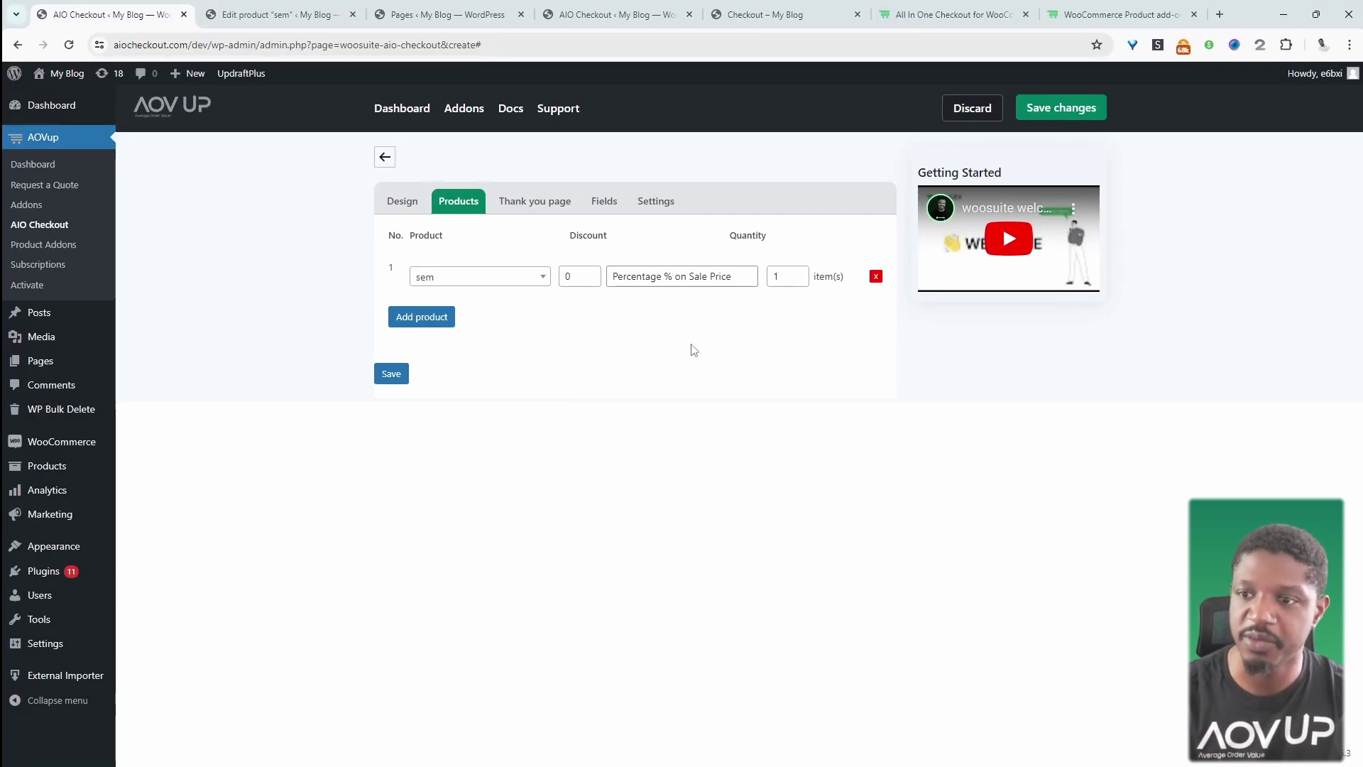
click(658, 202)
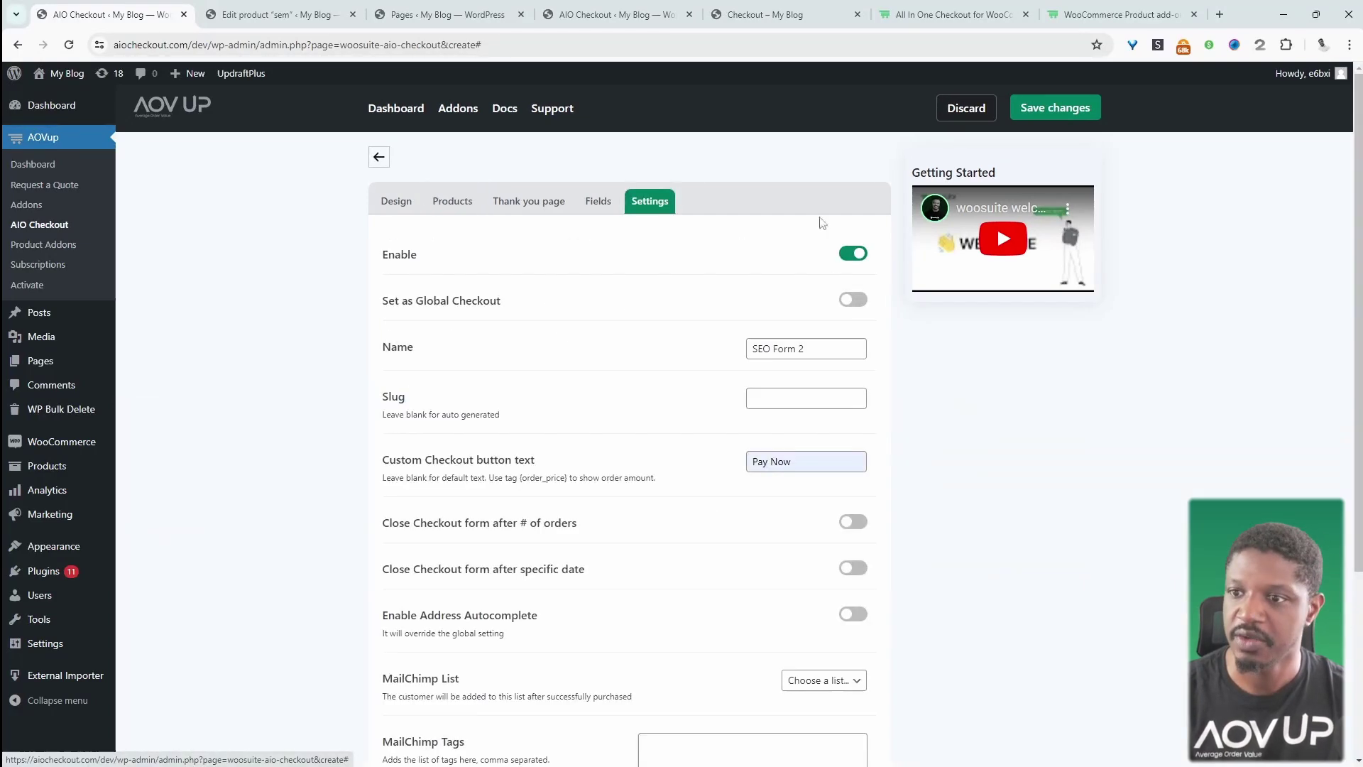
click(1041, 113)
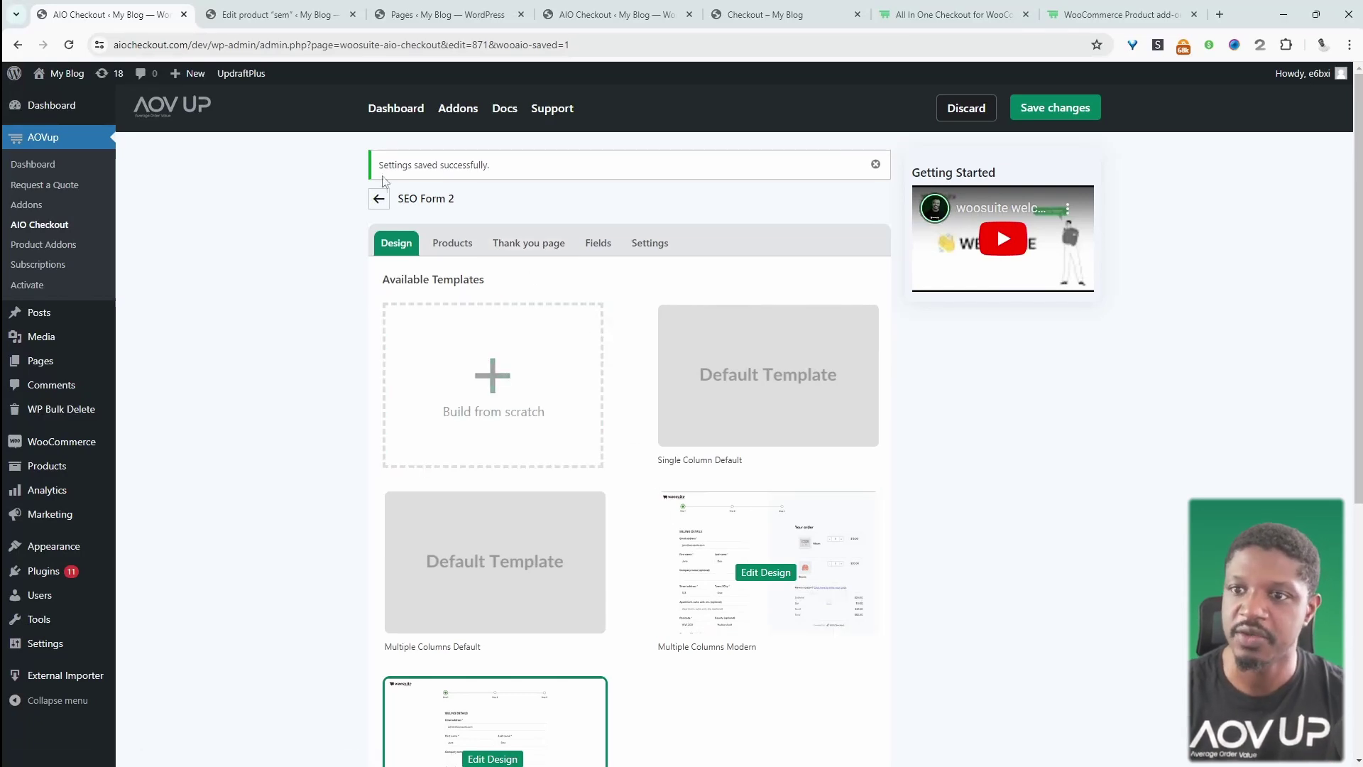
Use Get Shortcode on SEO Form 2 in the checkout flows list to copy its shortcode
click(378, 201)
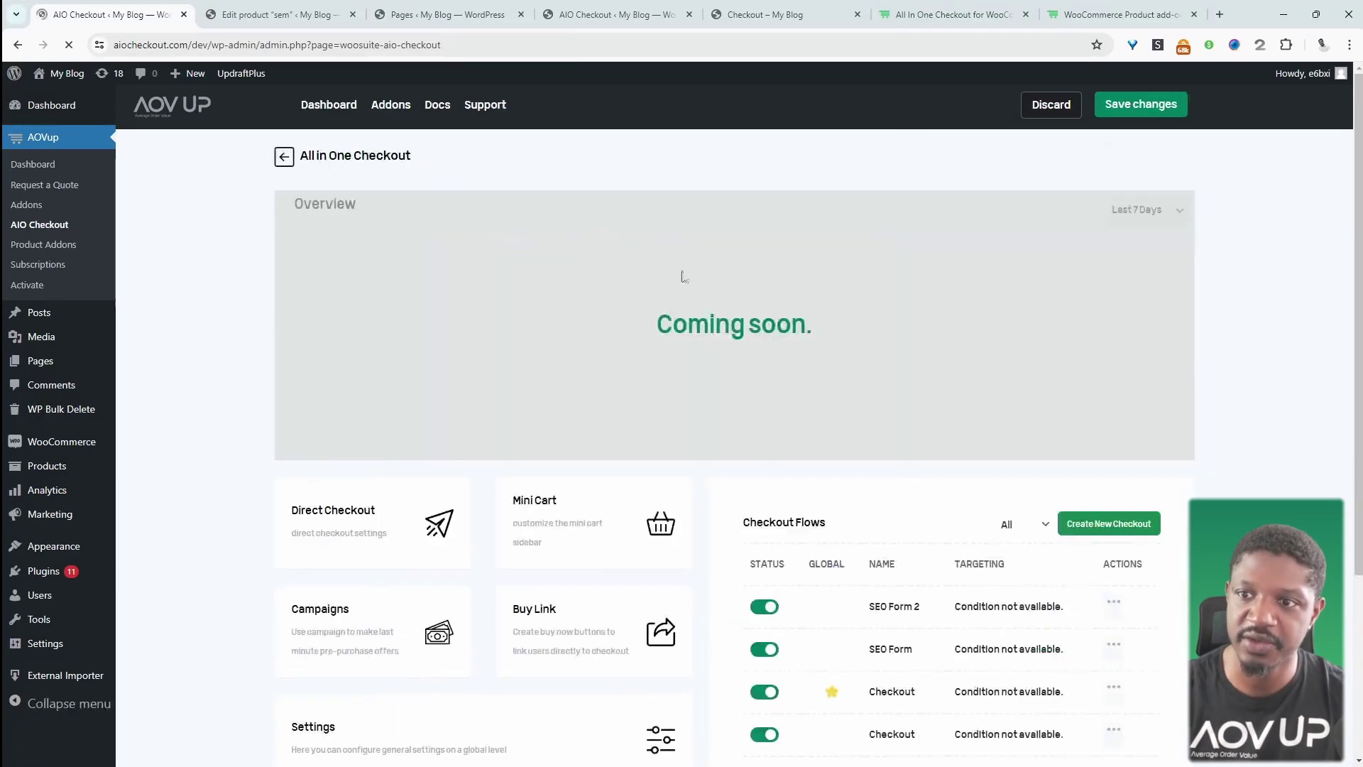
scroll(845, 383, down, 3)
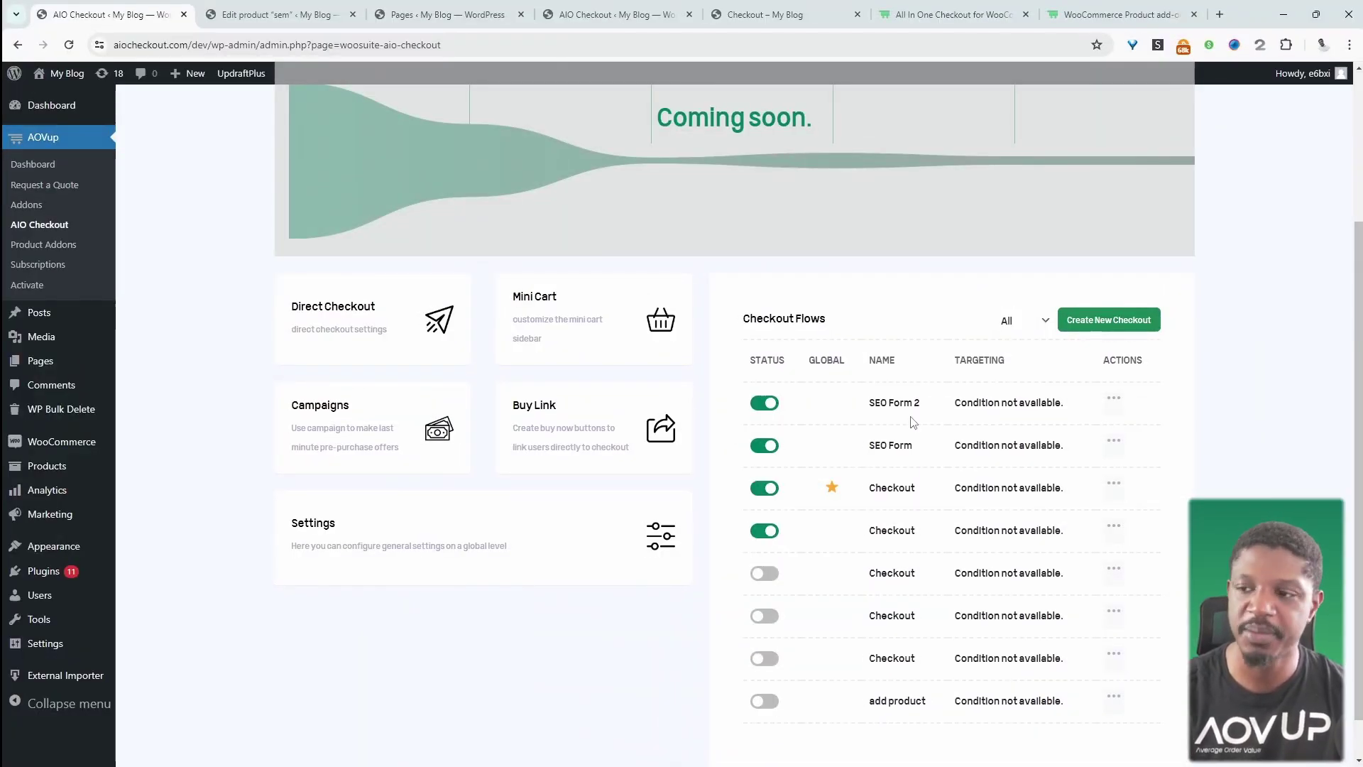
click(1113, 402)
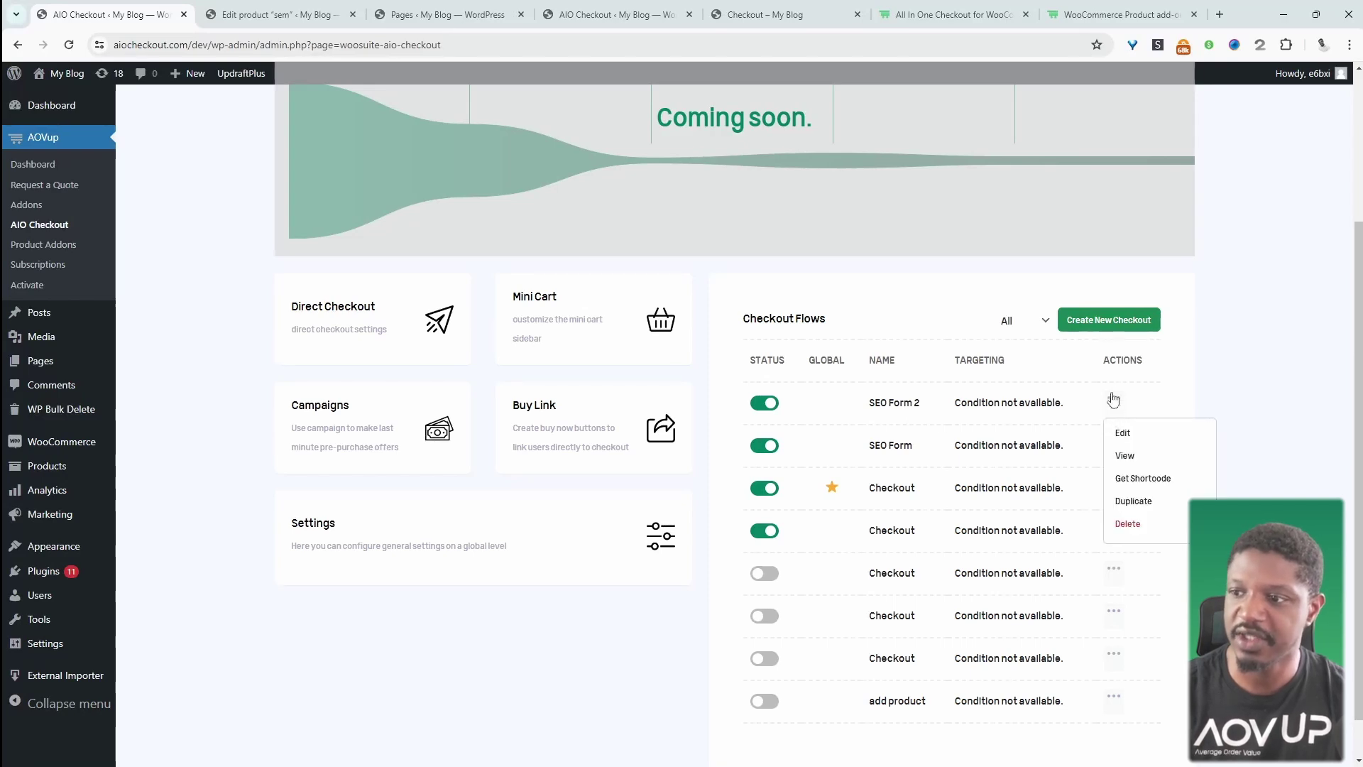
click(1145, 479)
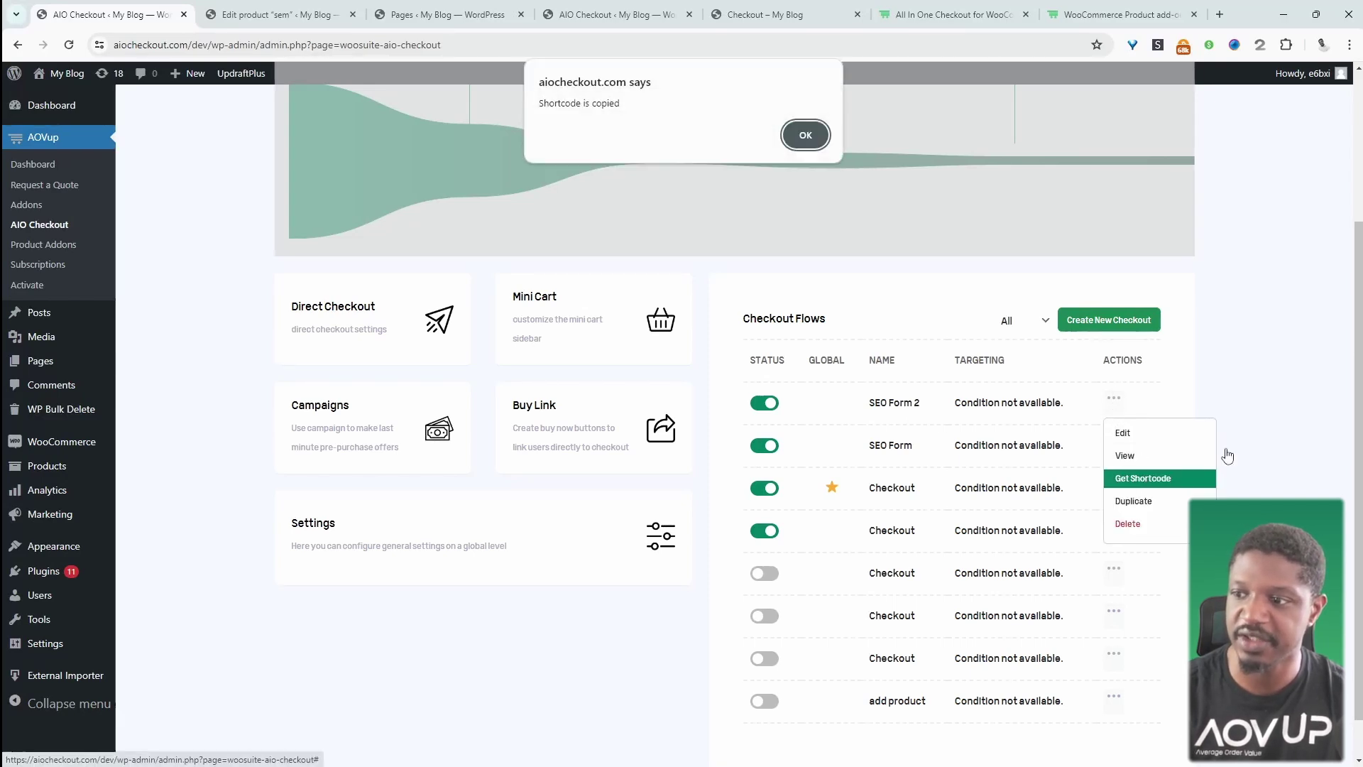
click(803, 131)
Create a new page titled 'SEO Service New' and paste [wooaio_checkout id=871] into its body
scroll(765, 245, up, 3)
mouse_move(188, 73)
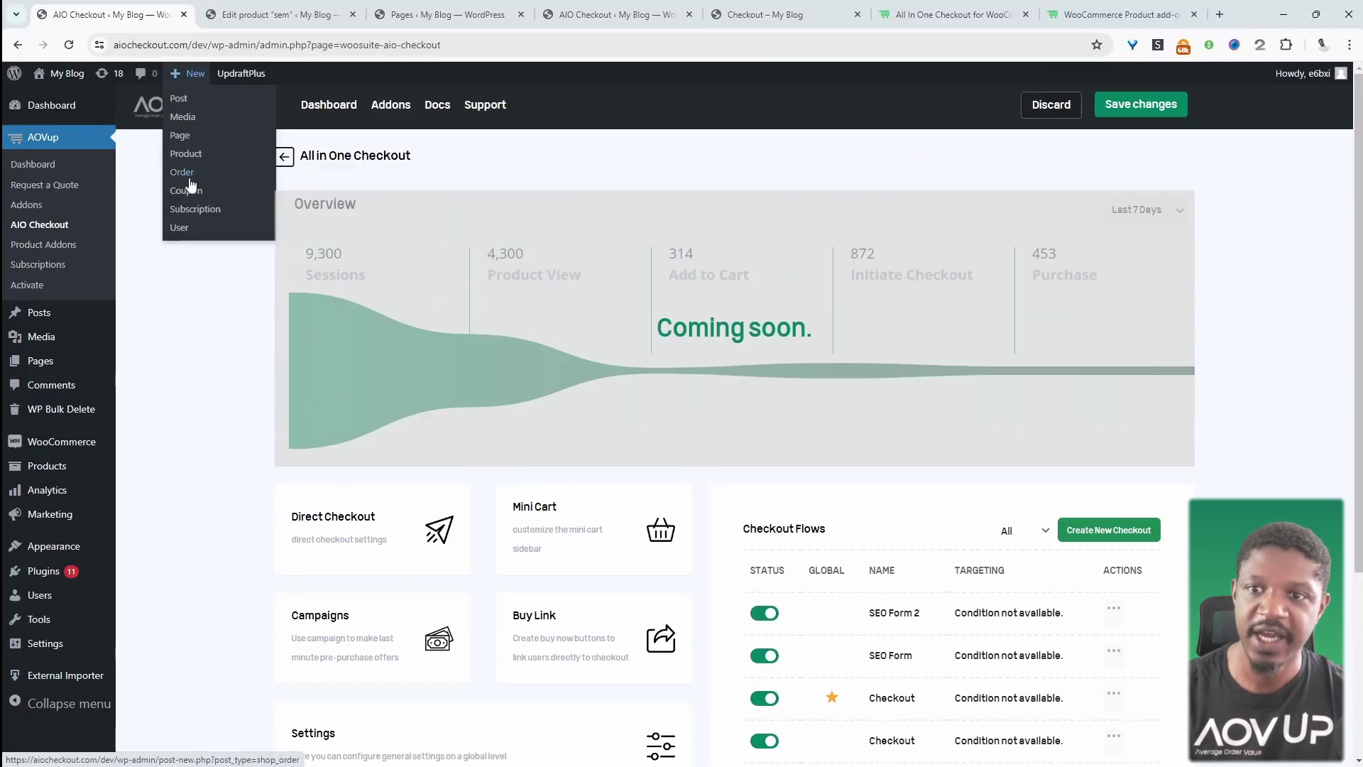
middle_click(201, 139)
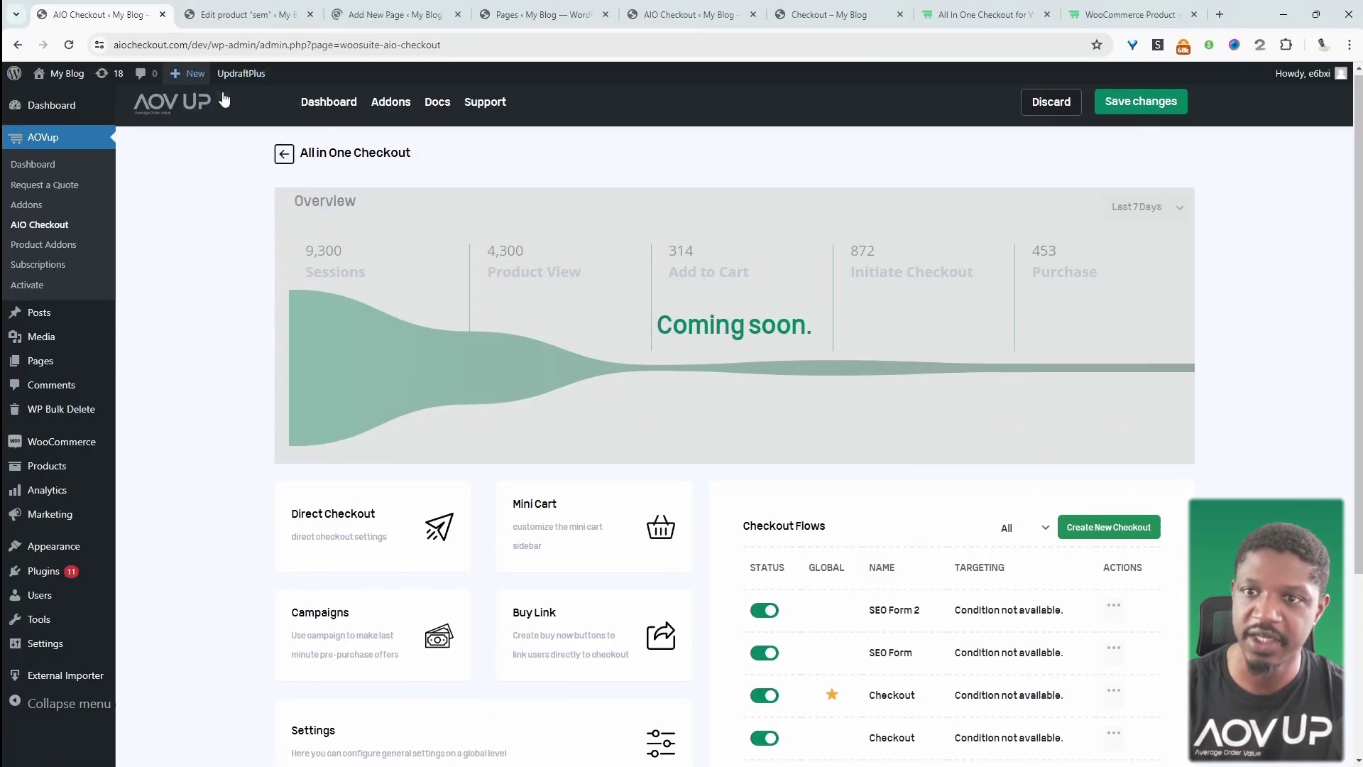
click(350, 7)
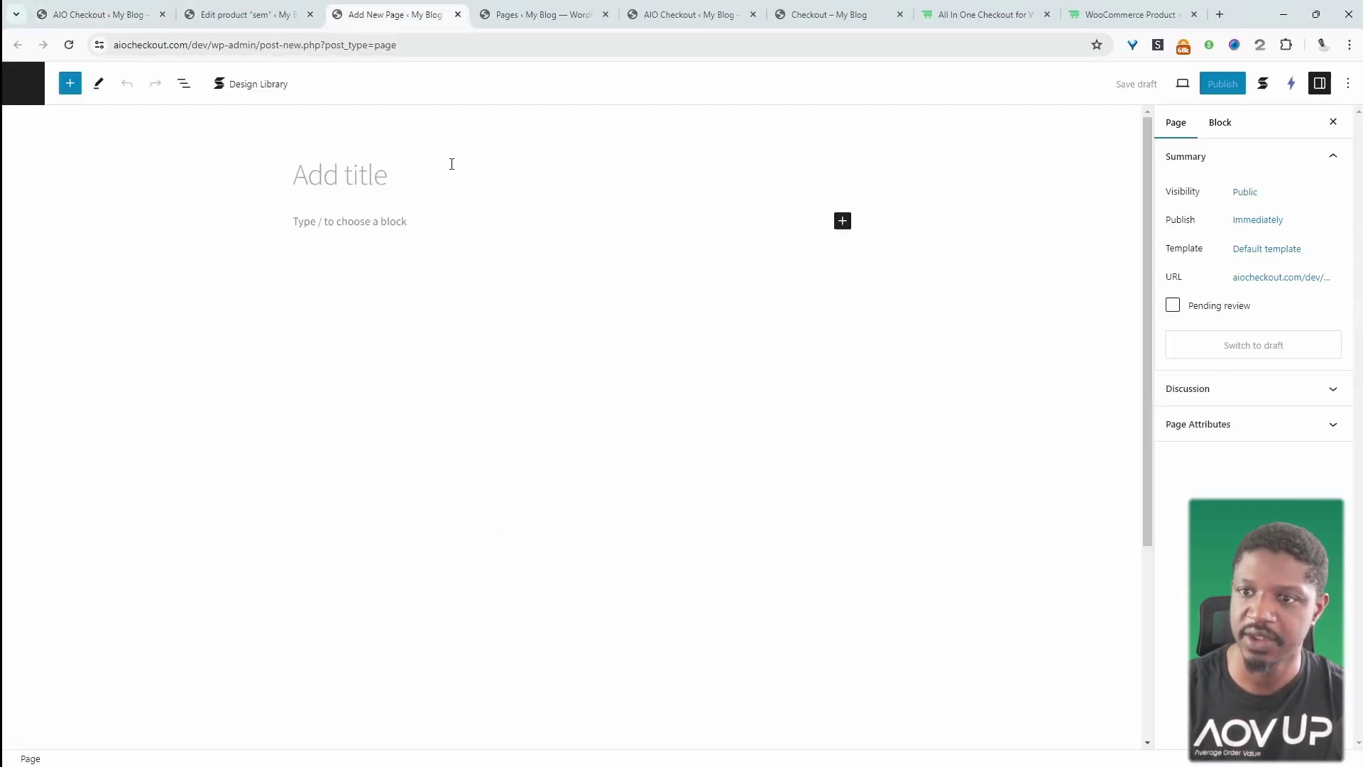
text(SEO Service New)
click(450, 224)
text([wooaio_checkout id=871])
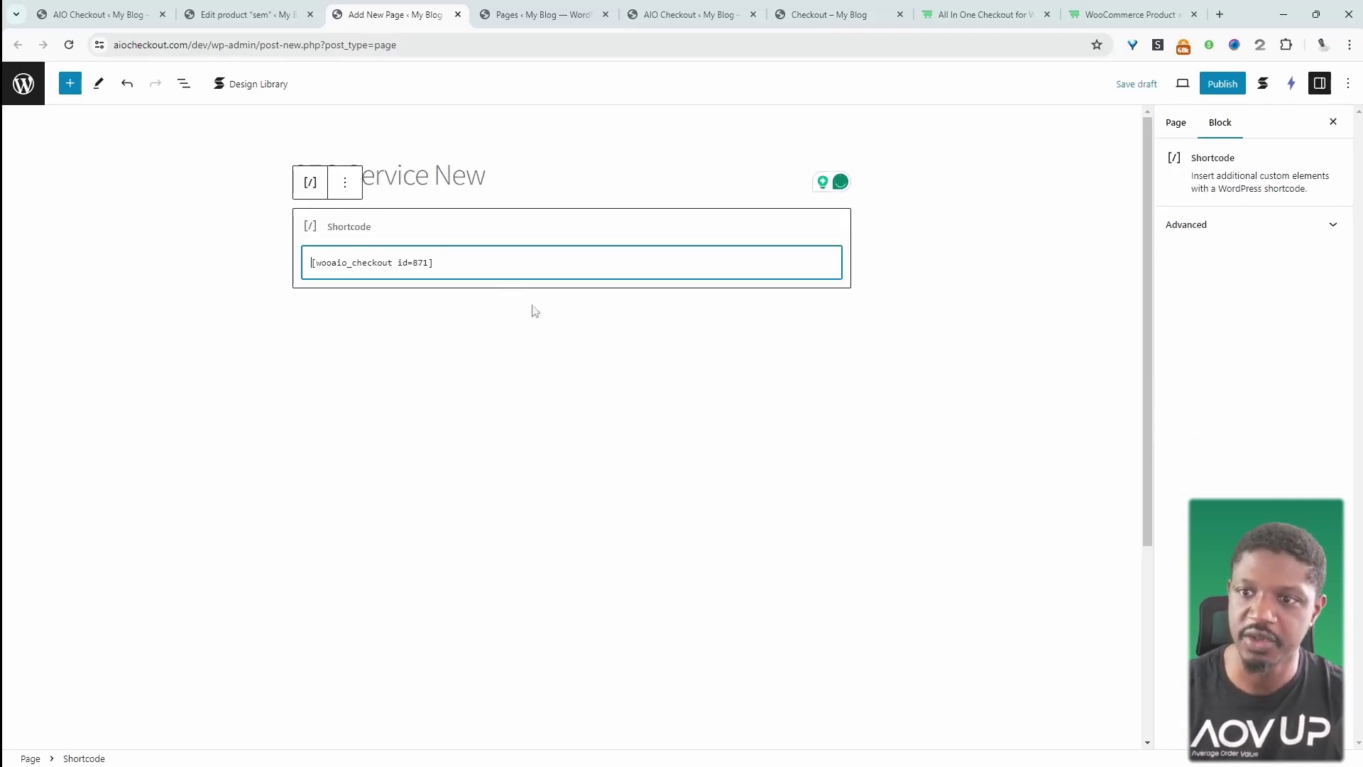
click(836, 324)
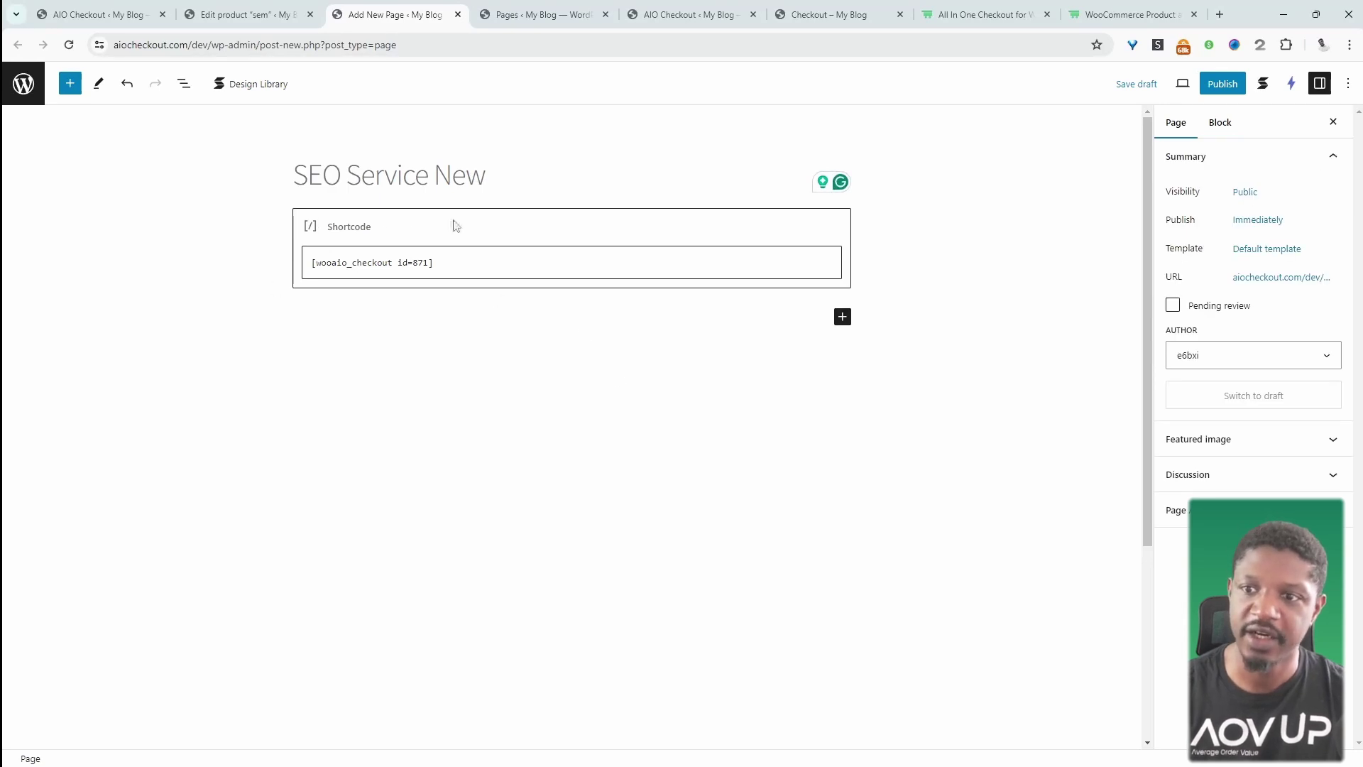
Insert a Woosuite AIO Checkout block set to SEO Form 2 (ID: 871), then delete it
click(845, 319)
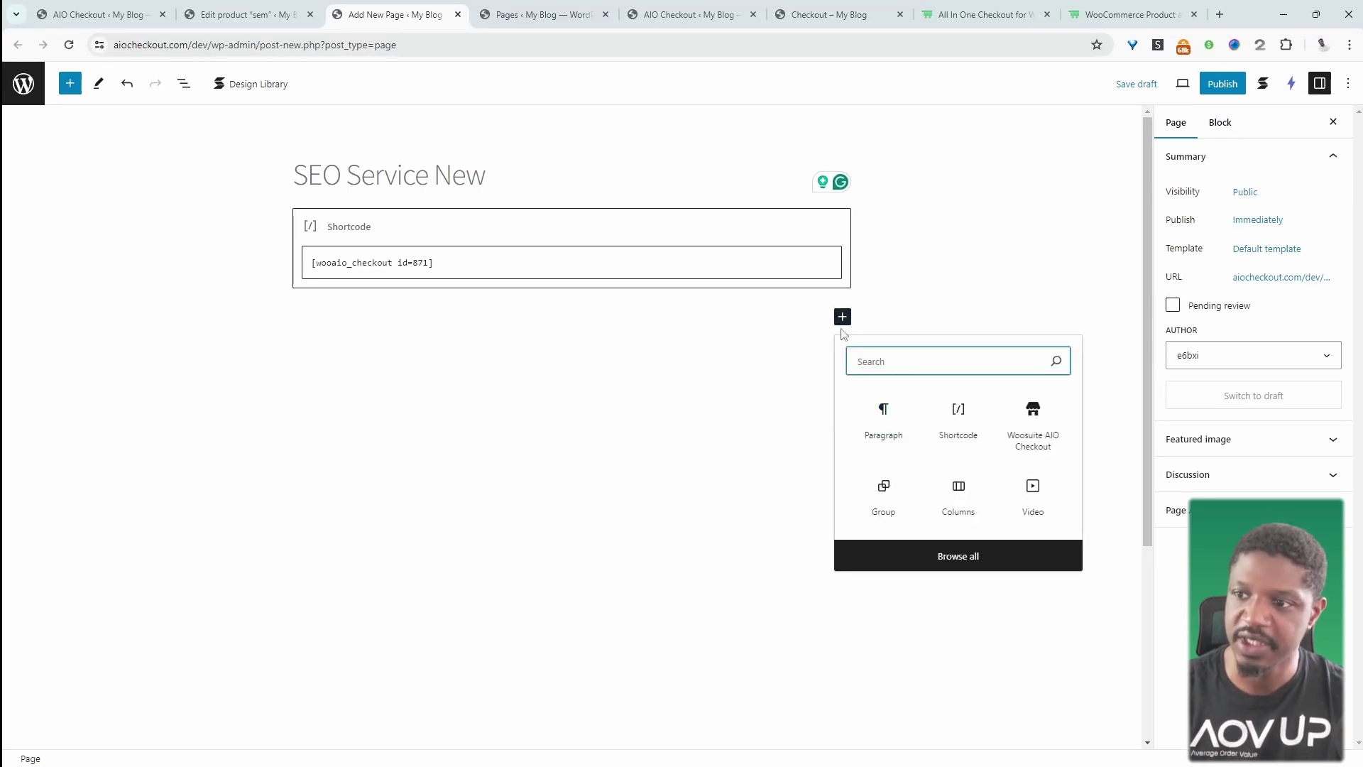
text(aio)
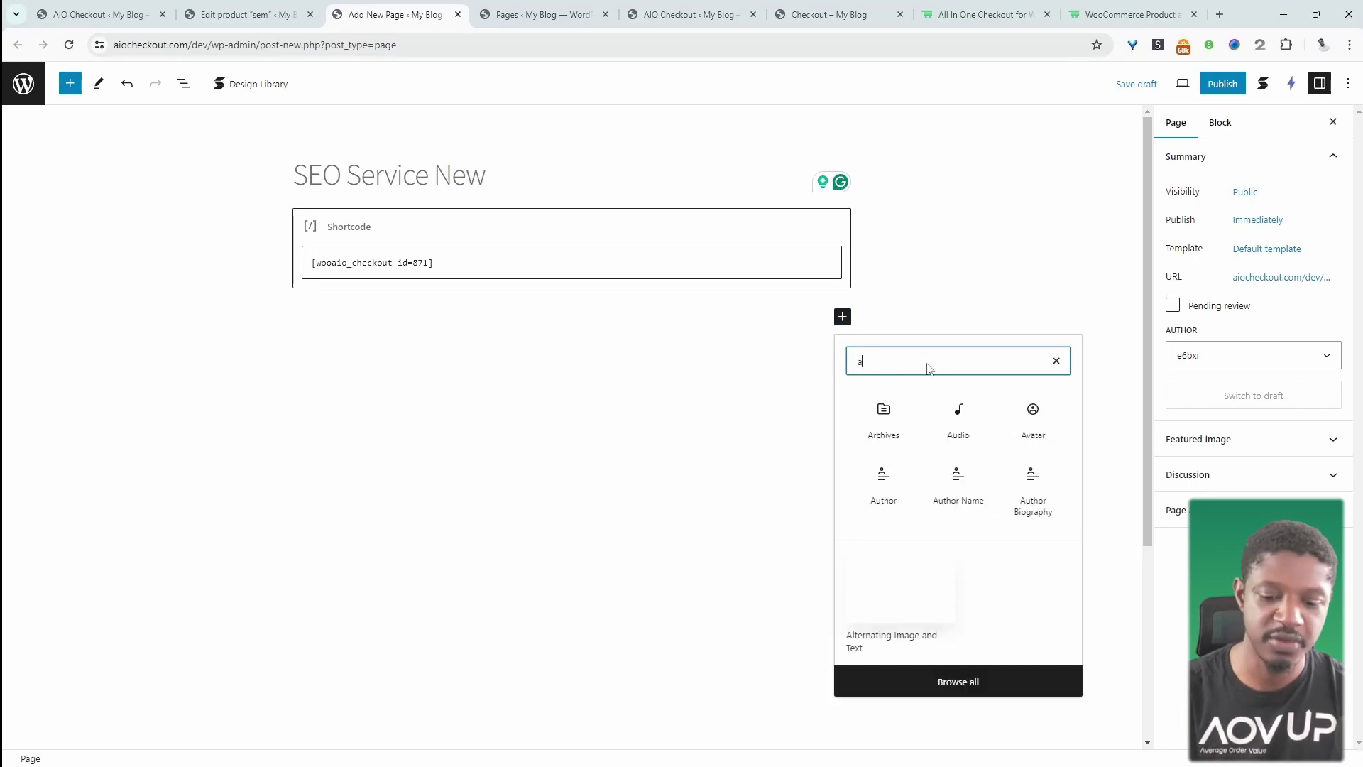
click(896, 447)
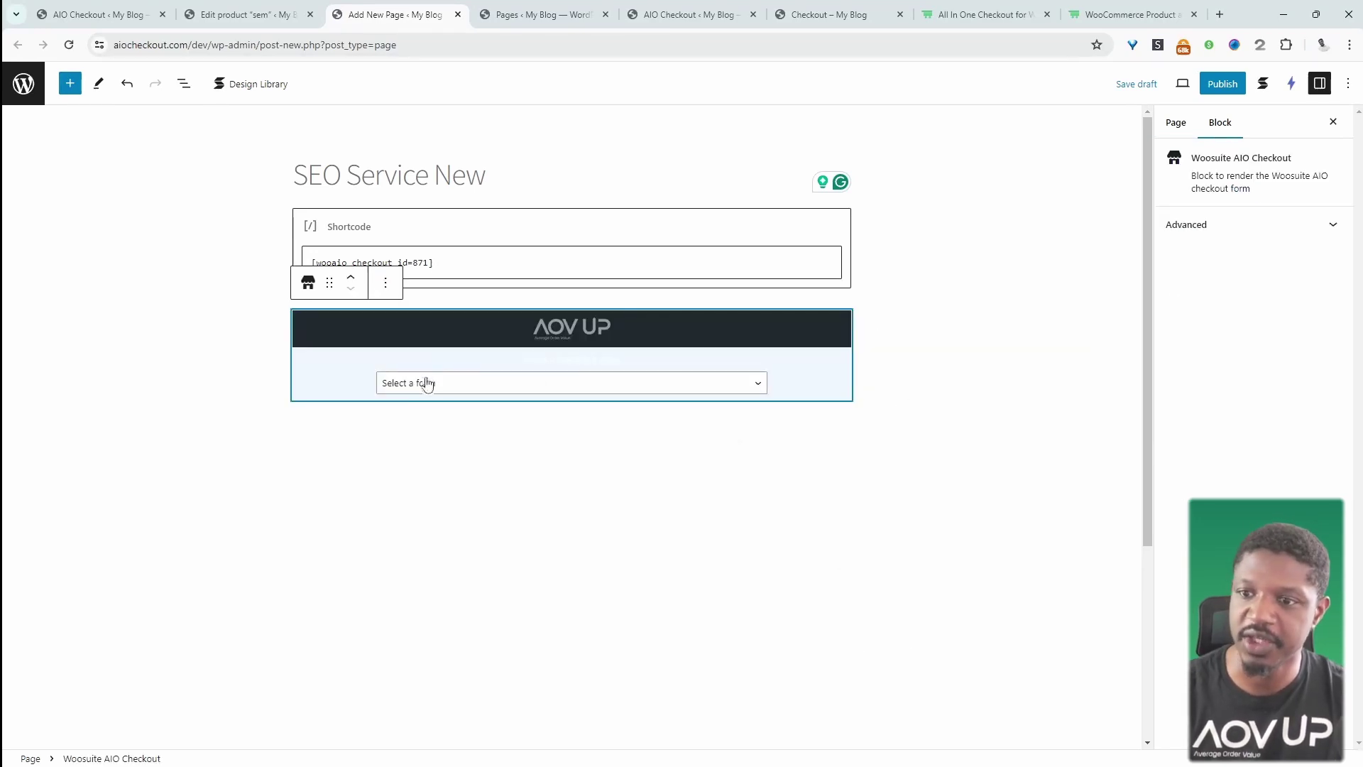
click(463, 386)
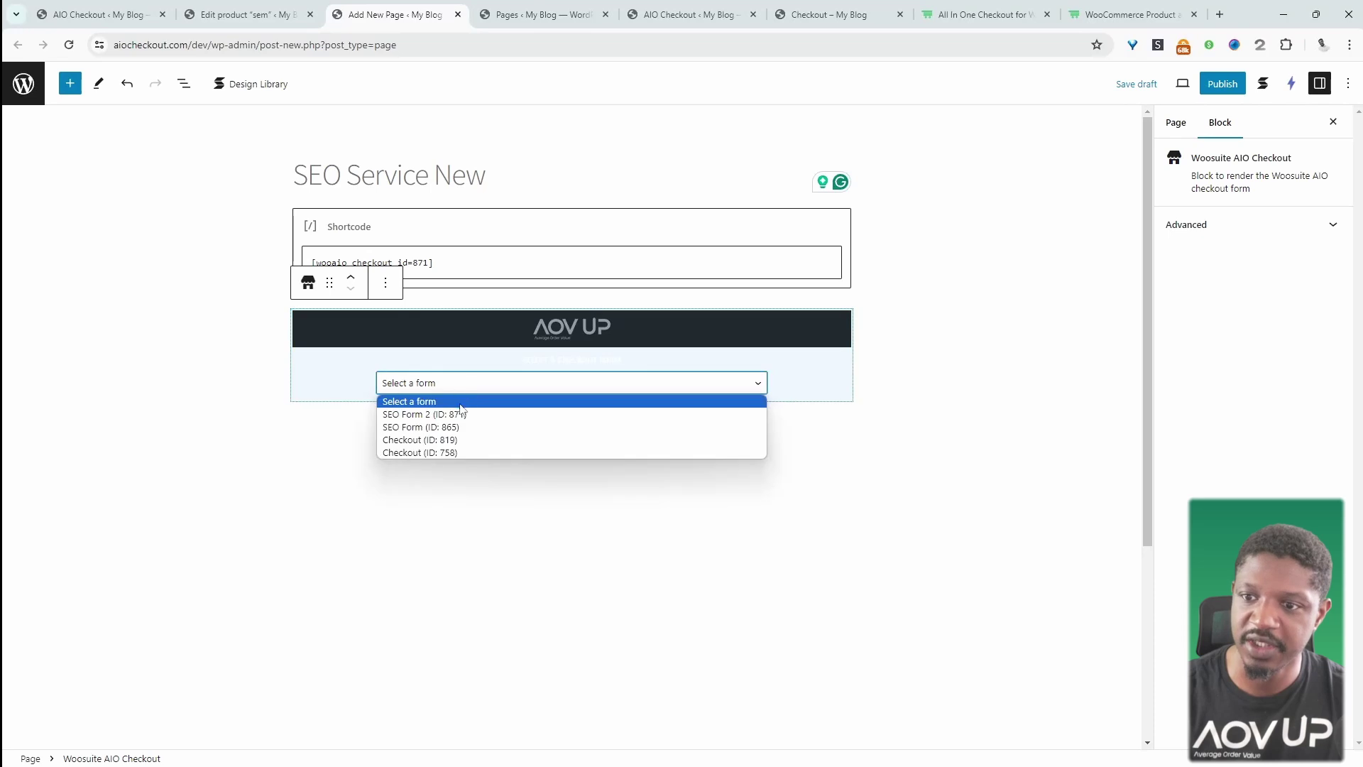
click(407, 416)
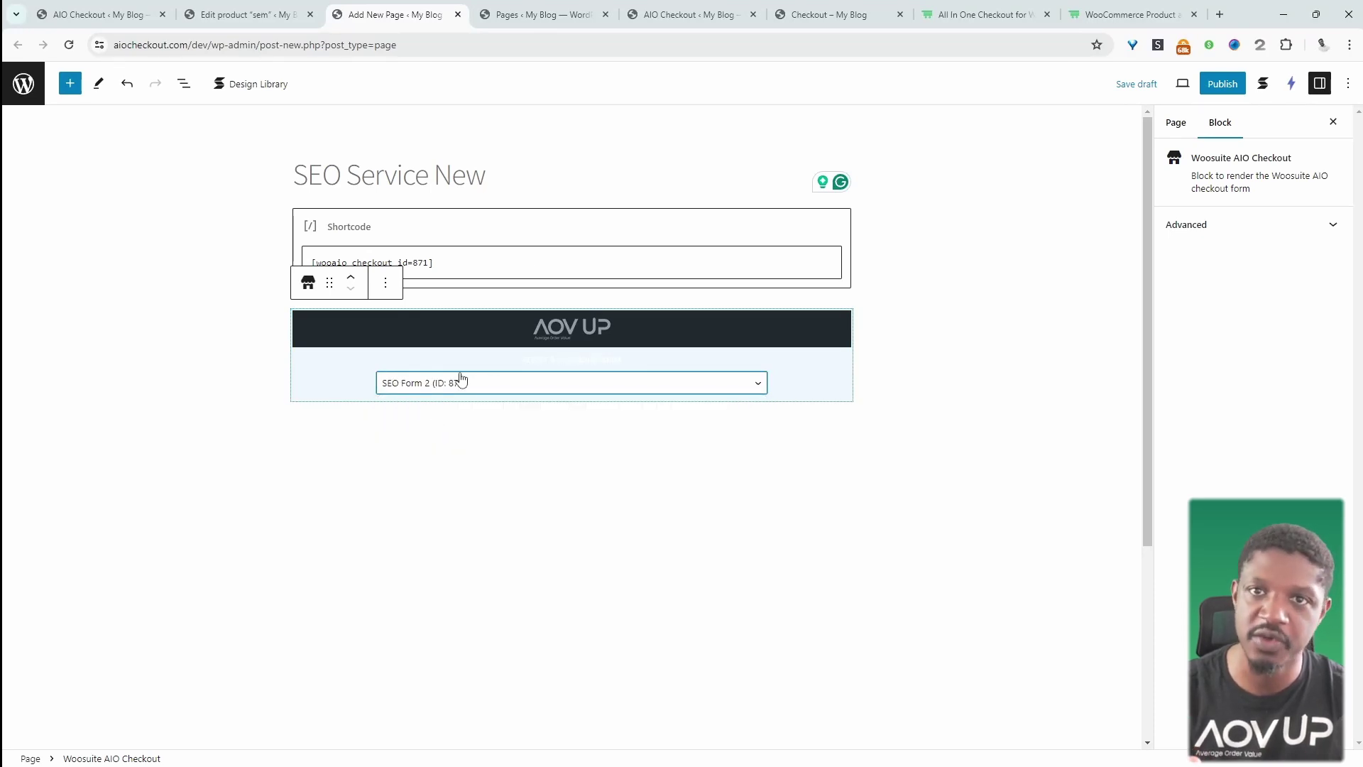
click(390, 290)
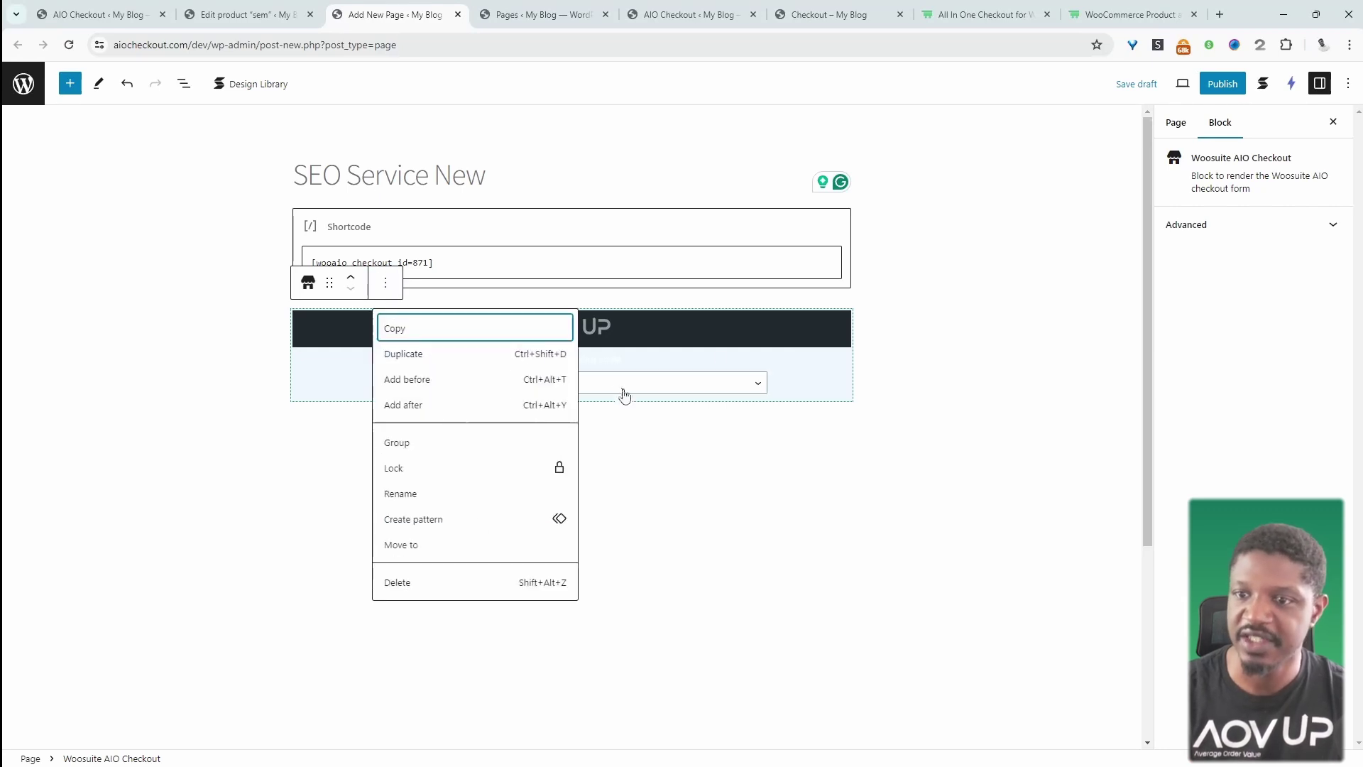
click(398, 582)
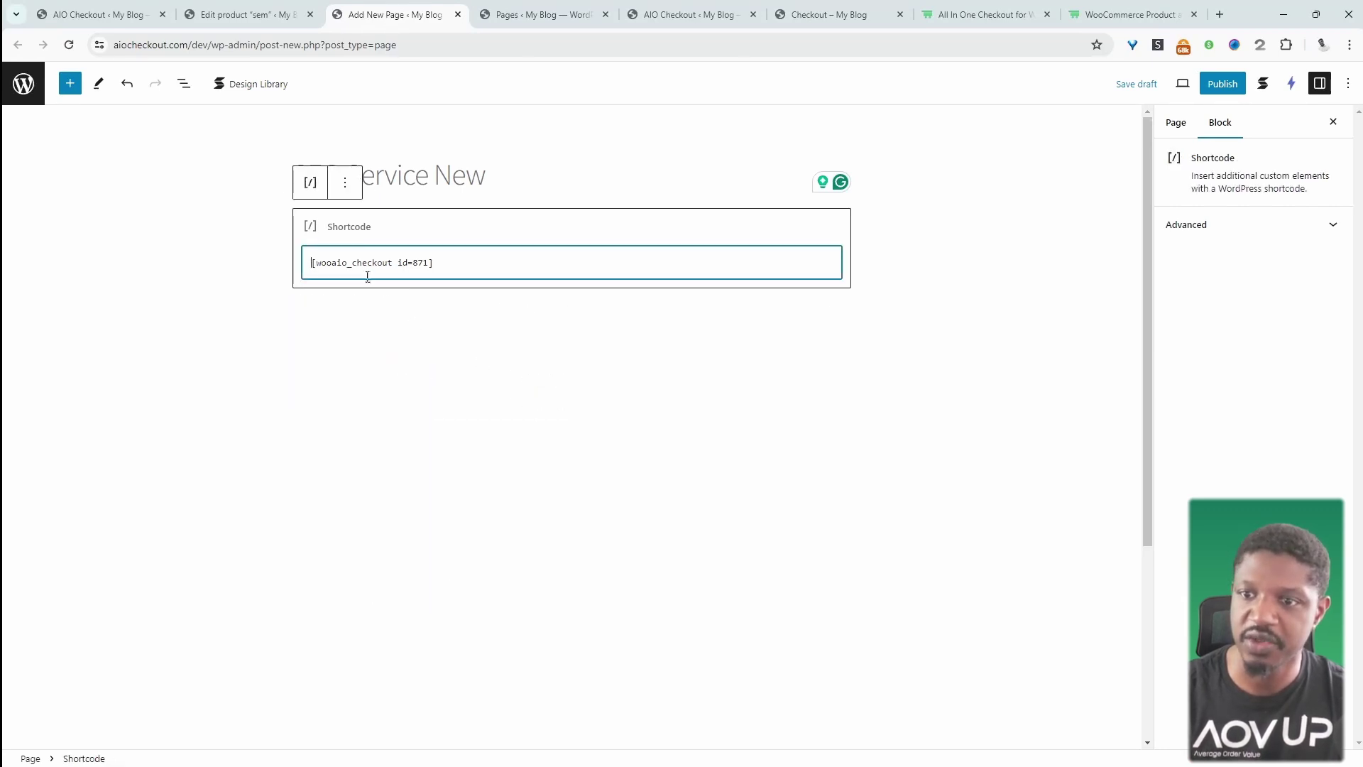
Add a filler text paragraph below the title and publish the page
click(572, 175)
key(Return)
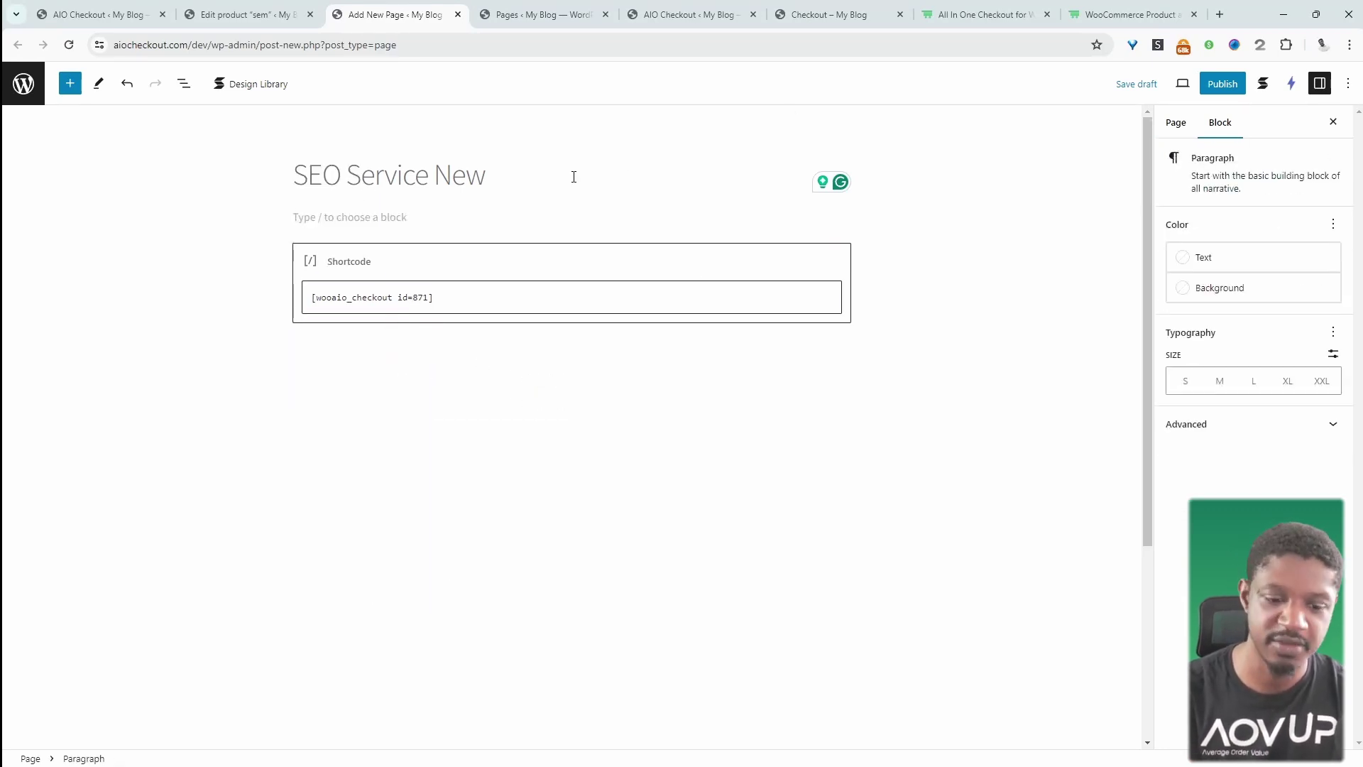
text(/fdoasmnpf hijnpawfj pamwfd j apdfa dfok)
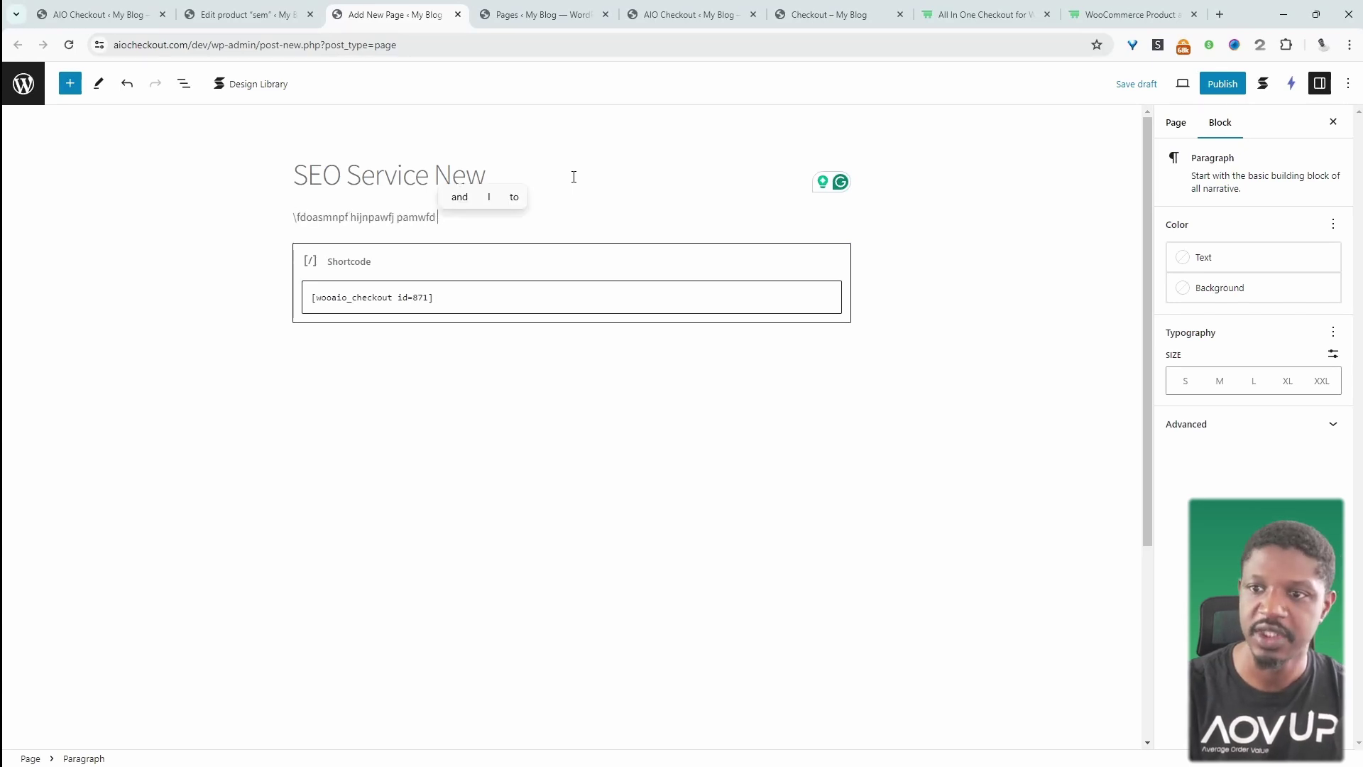
click(1222, 84)
click(1217, 83)
View the published page and move the checkout form to step 2 and back
click(1223, 244)
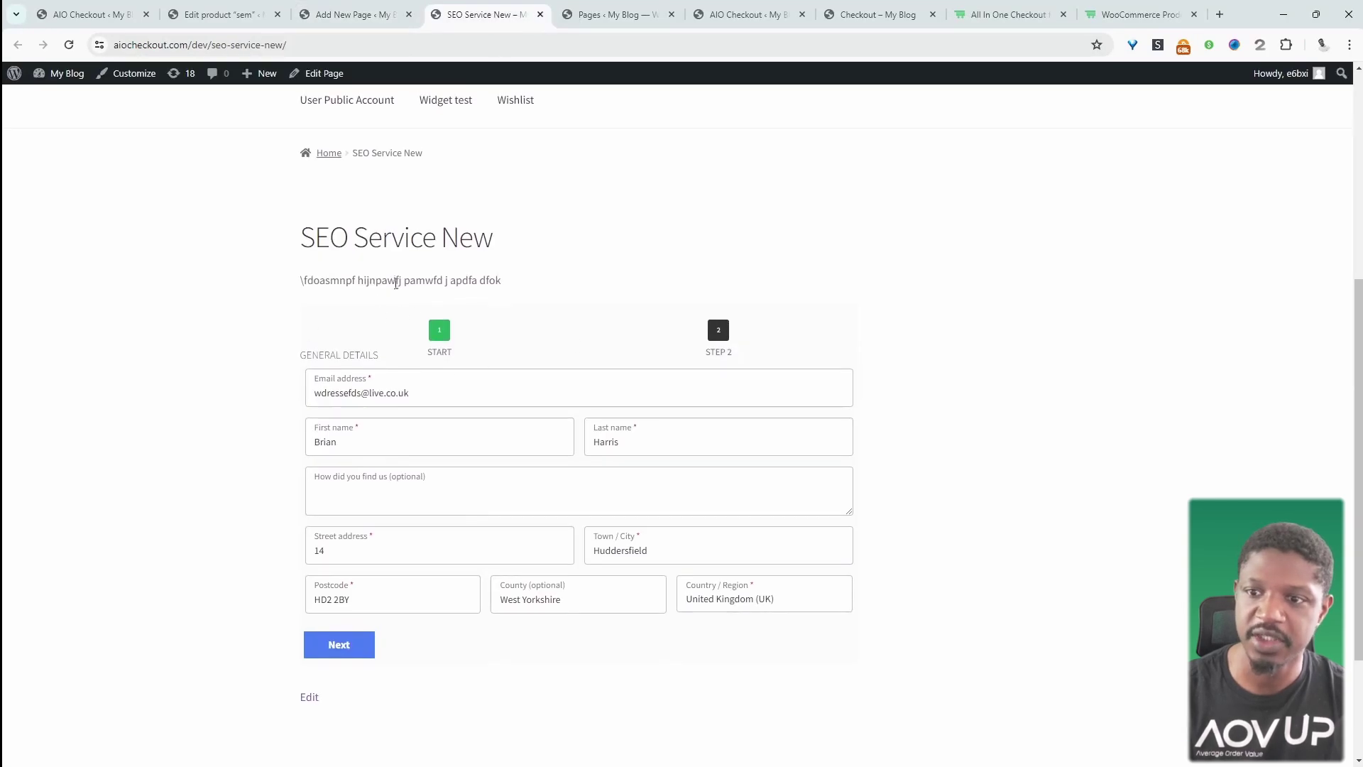
scroll(481, 421, down, 2)
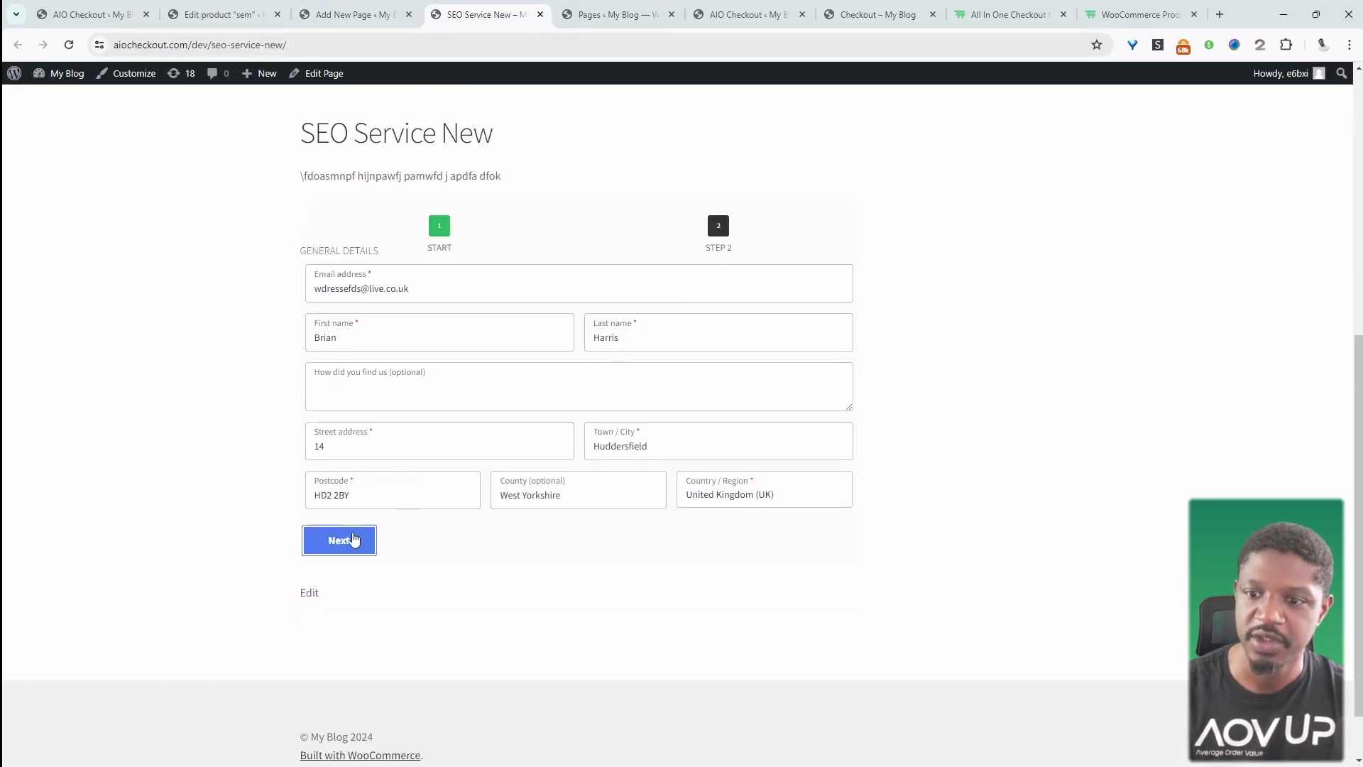
click(356, 540)
scroll(454, 334, down, 5)
click(350, 602)
Answer 'How did you find us' with 'wqr', advance to step 2, and tick SEM
text(wqrwqer)
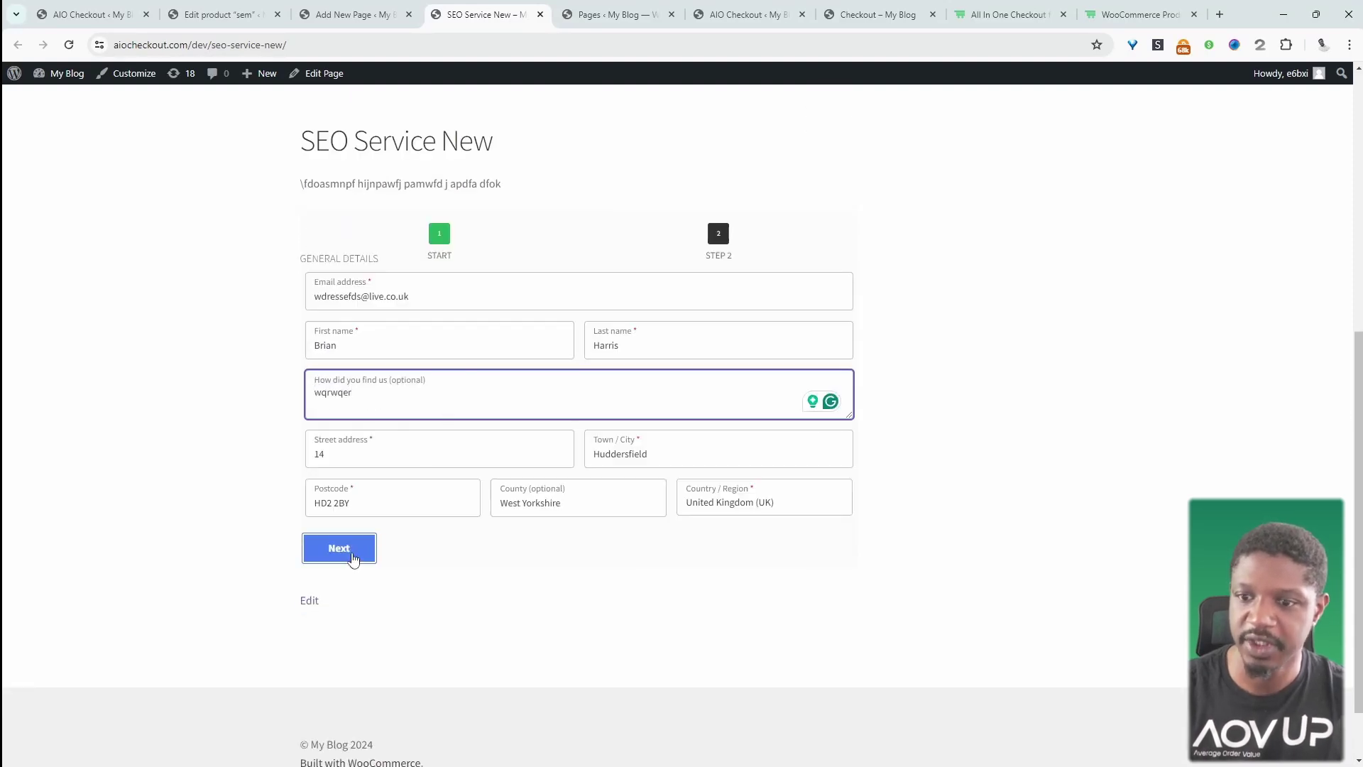
click(345, 557)
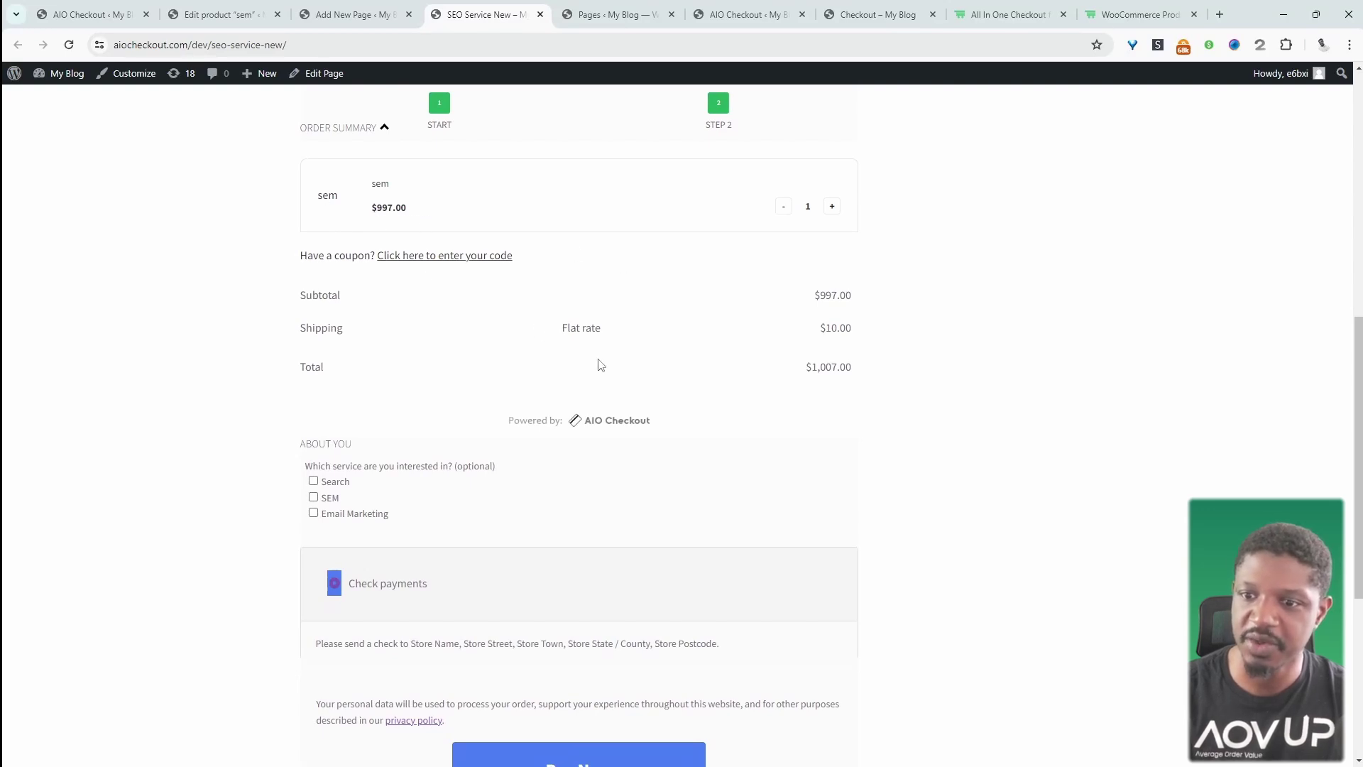
scroll(599, 365, down, 2)
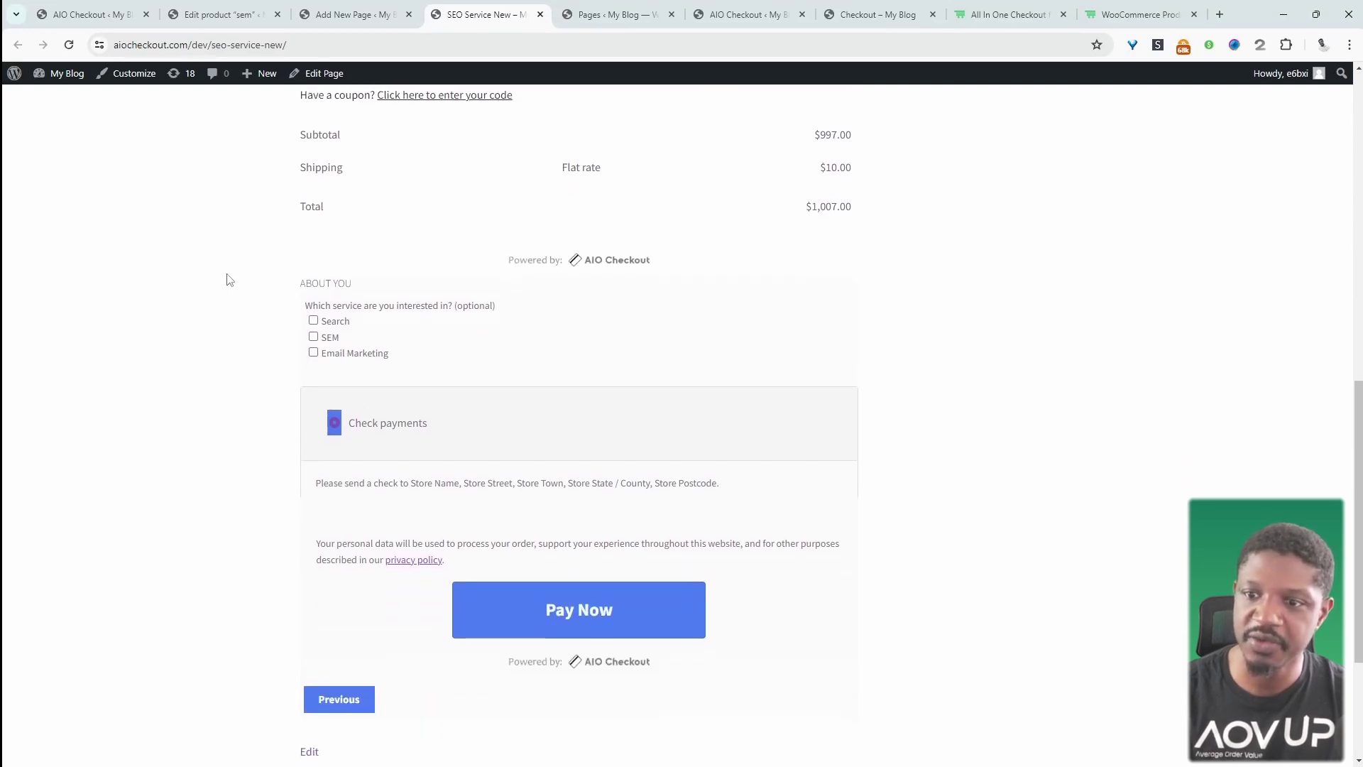
click(314, 325)
scroll(436, 438, down, 1)
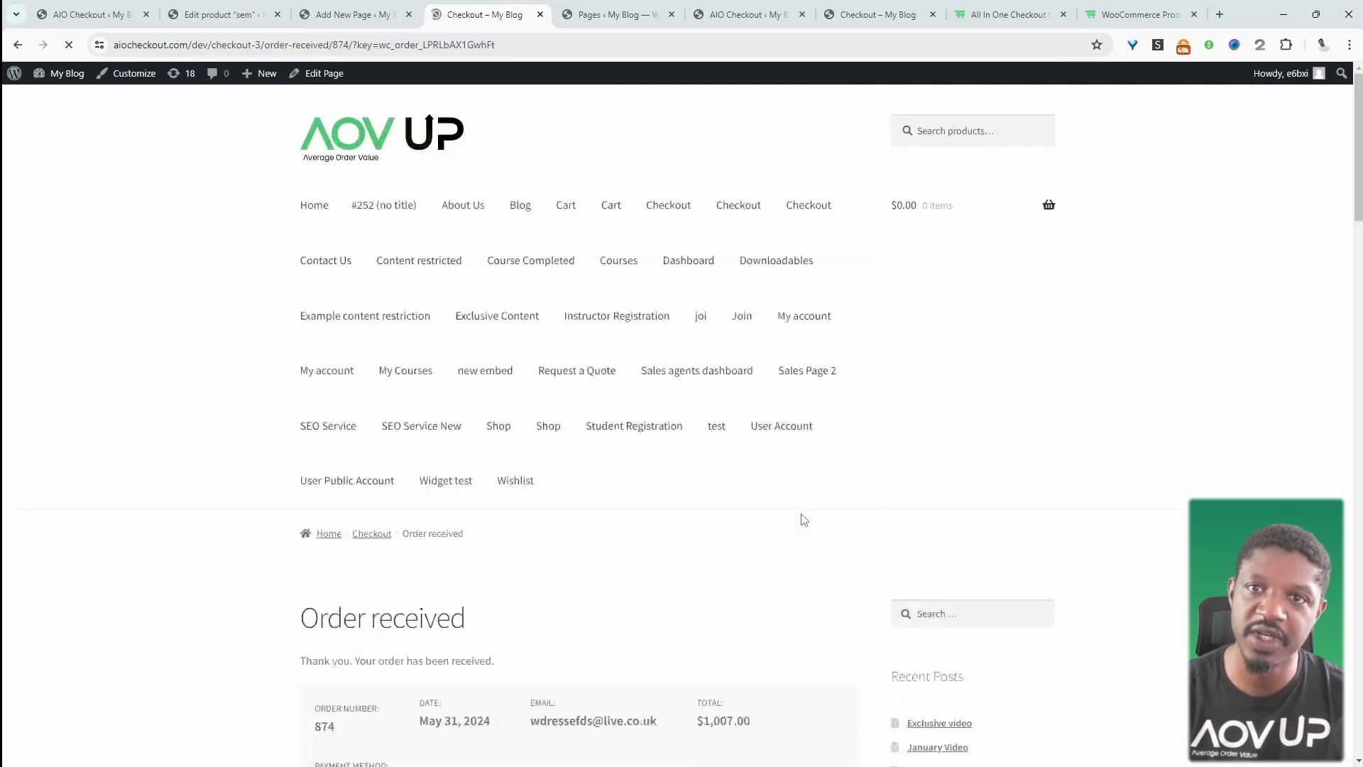
Review the Order received page showing sem at $1,007.00 paid by check
scroll(721, 371, down, 10)
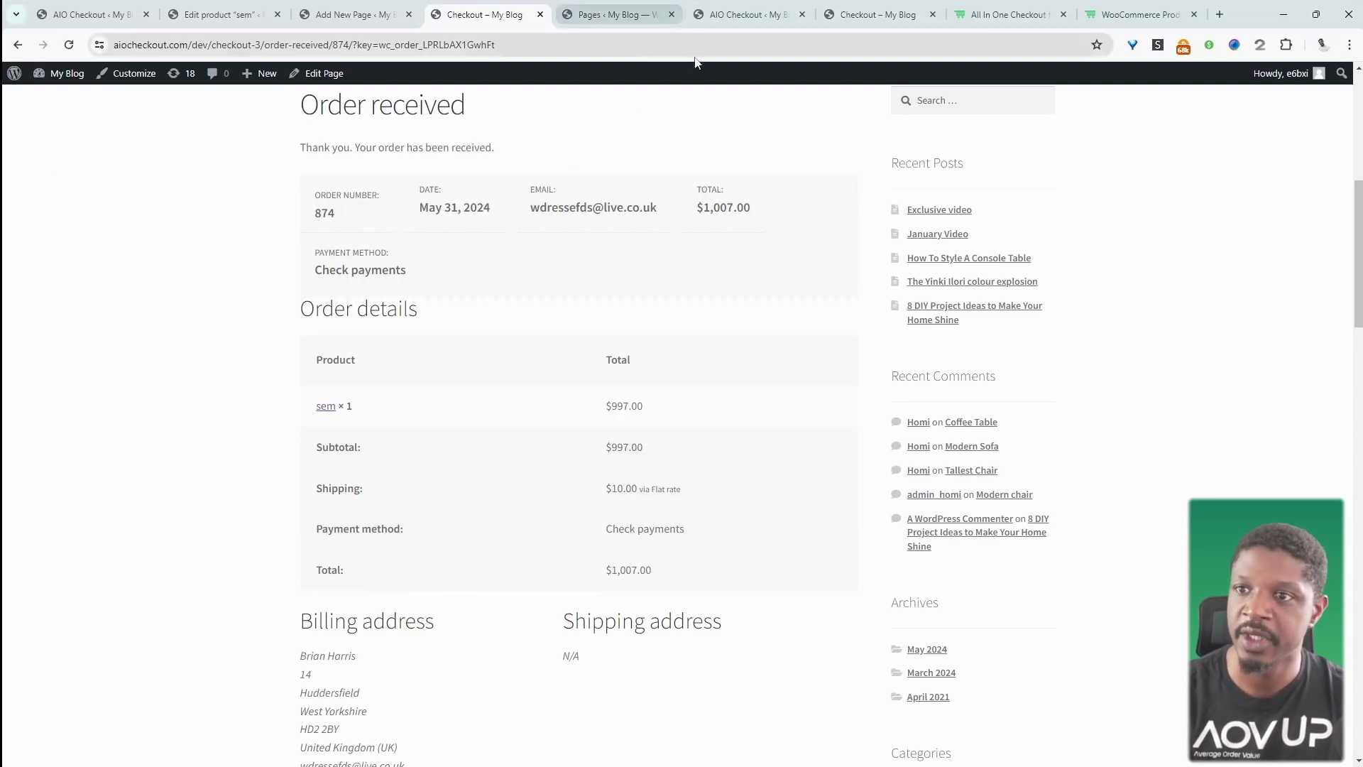
Go from the admin dashboard to WooCommerce Settings and show the Payments tab
mouse_move(55, 74)
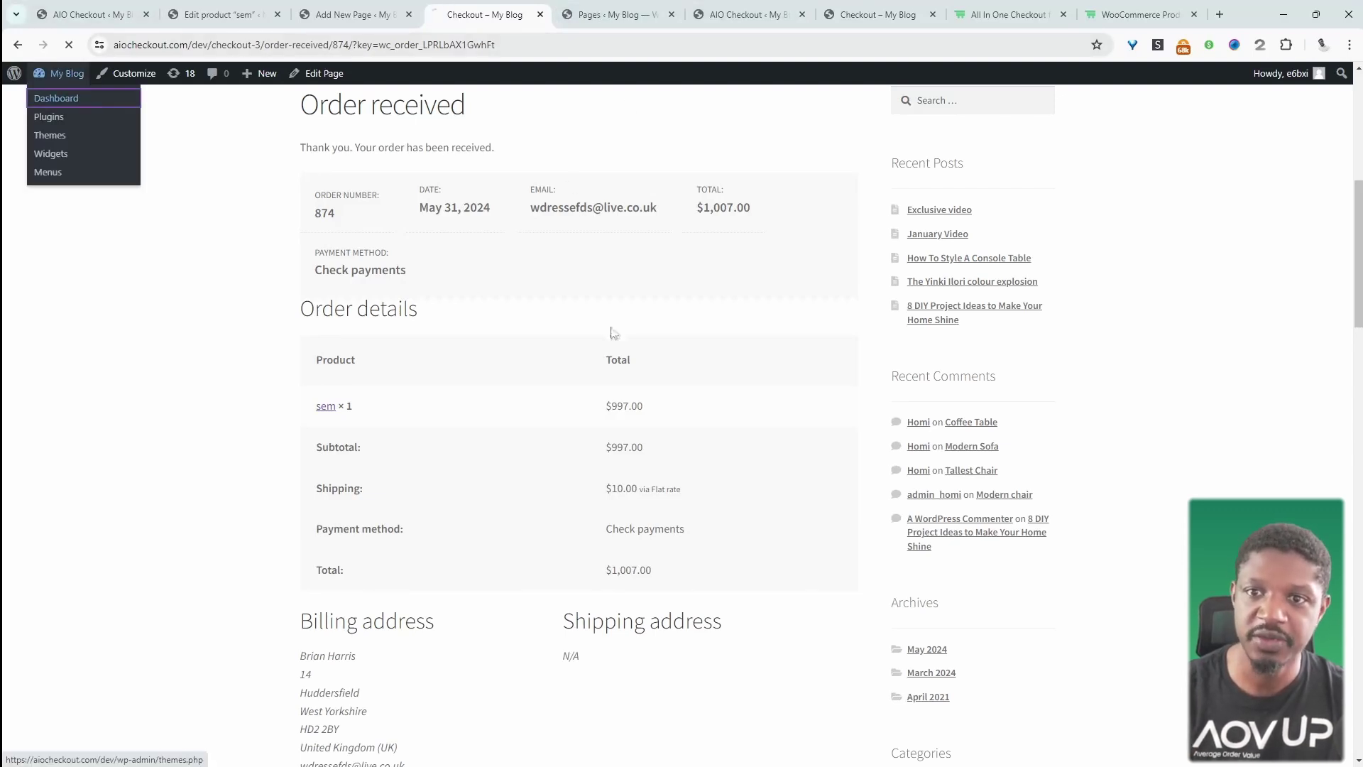
click(81, 95)
mouse_move(73, 346)
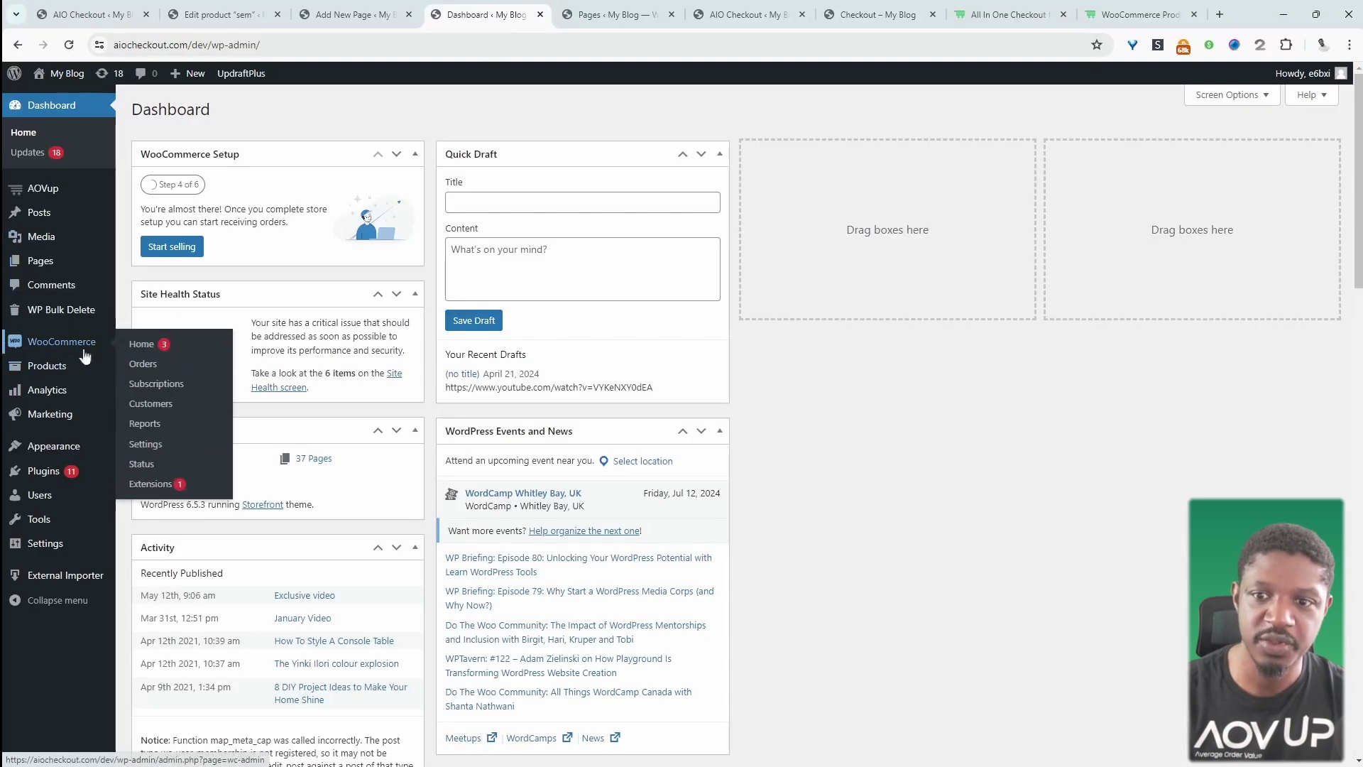
click(149, 445)
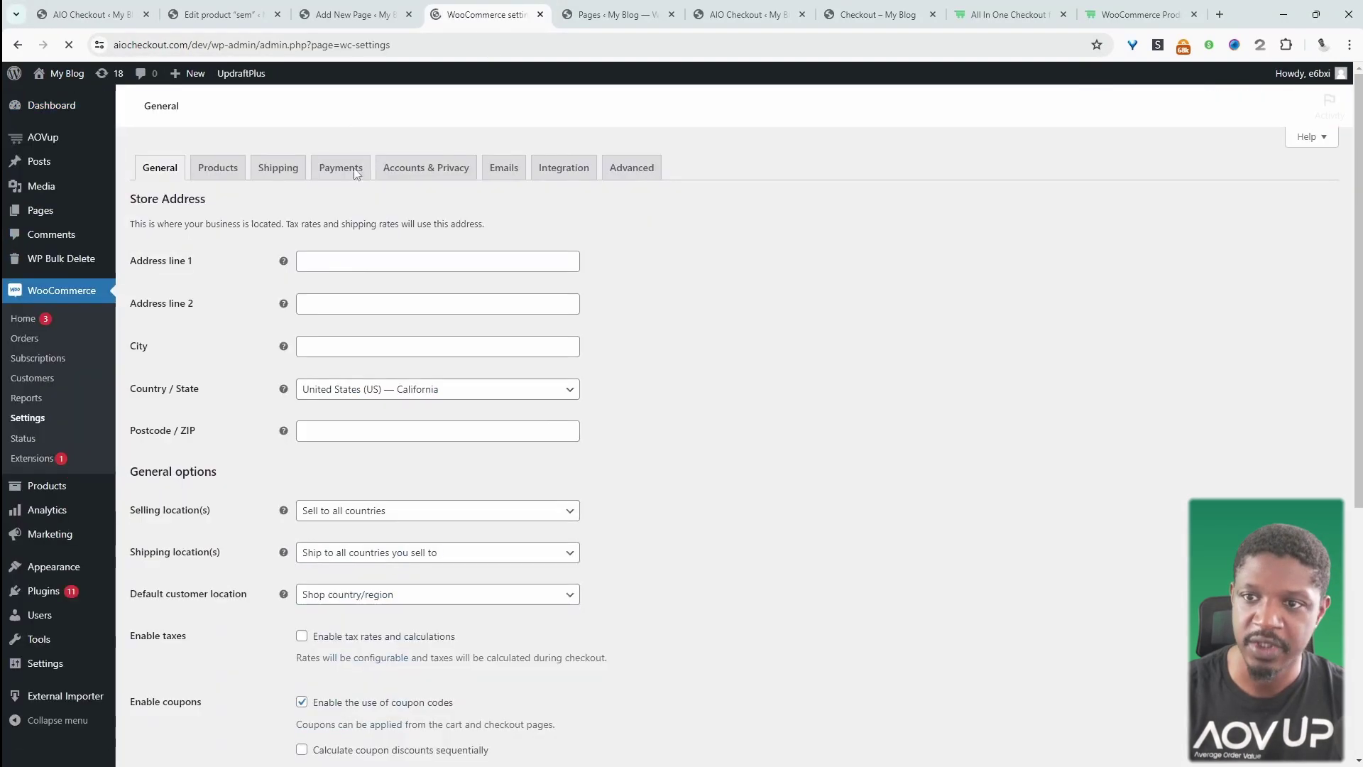
click(350, 168)
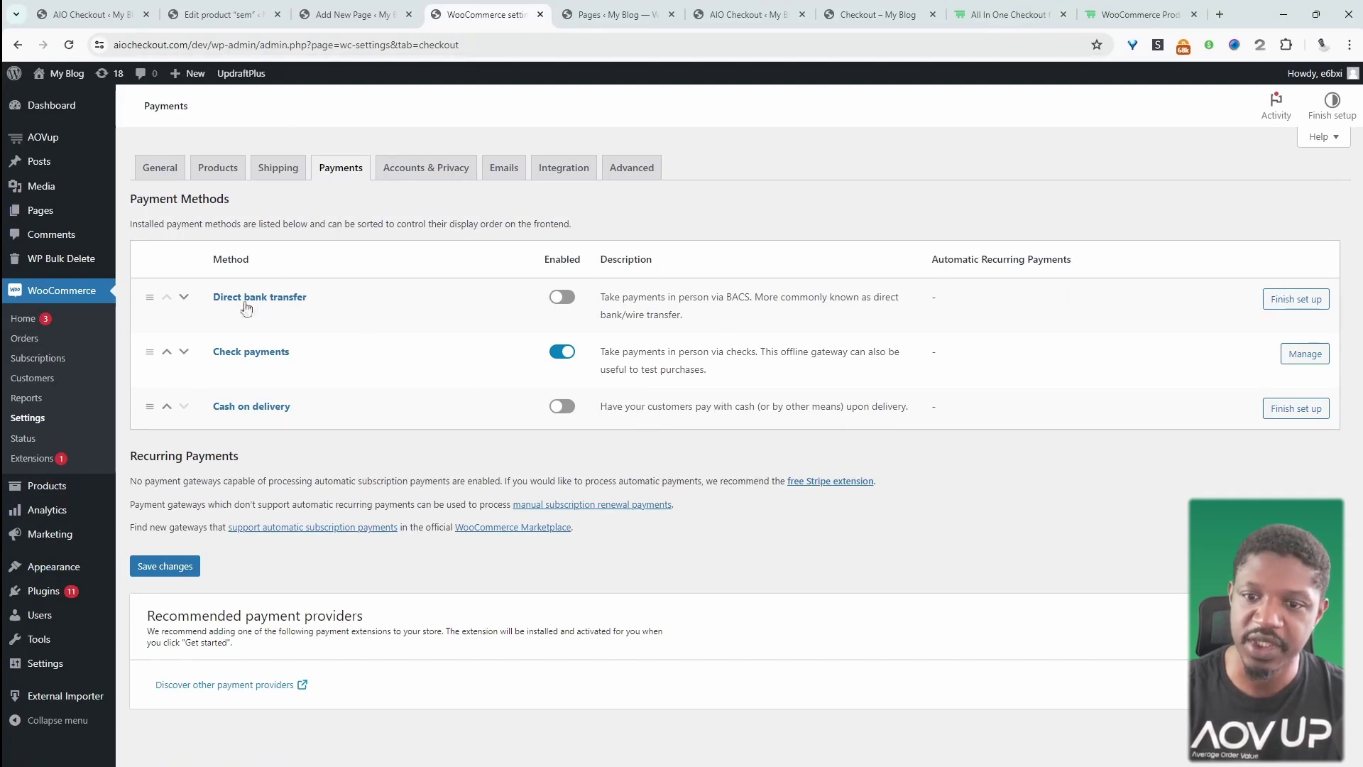
Open Add New Plugin and search the plugin directory for 'stripe'
mouse_move(42, 591)
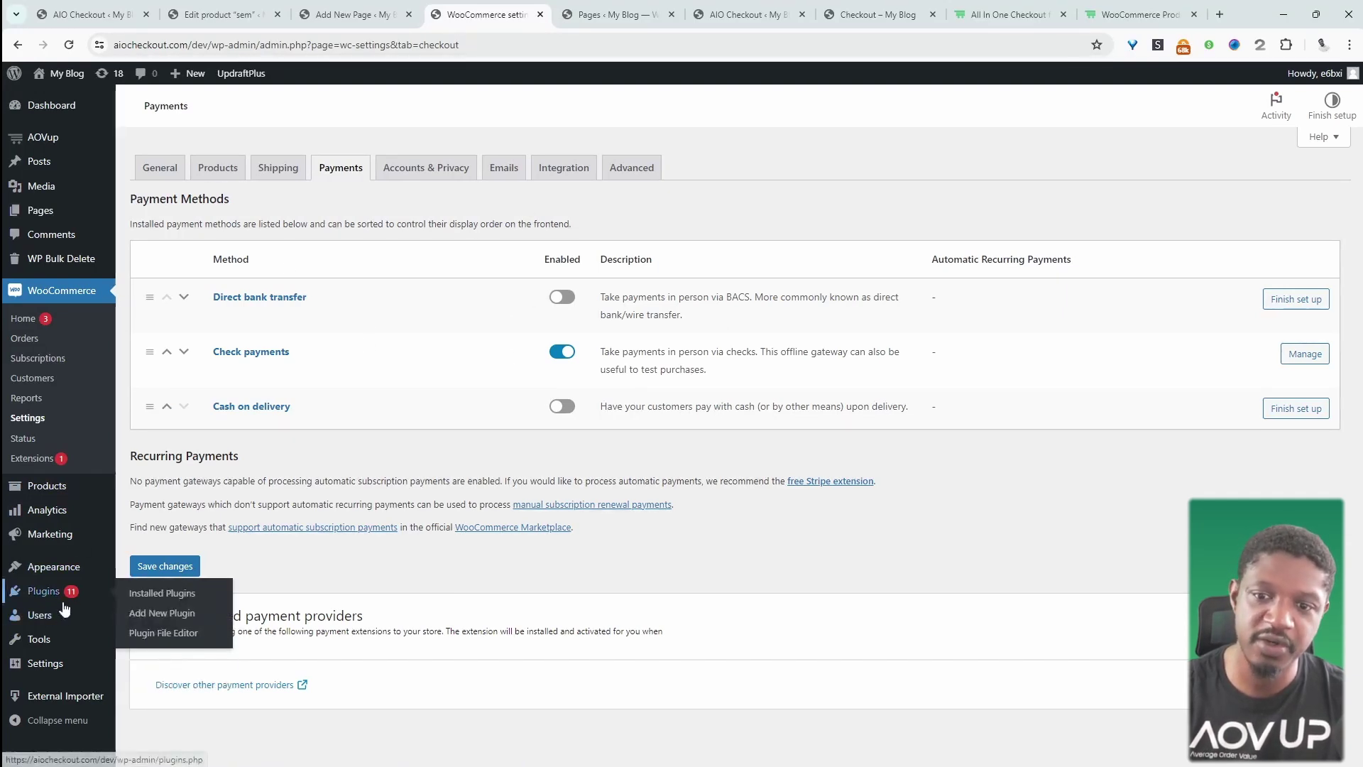
ctrl+click(135, 612)
key(ctrl+Tab)
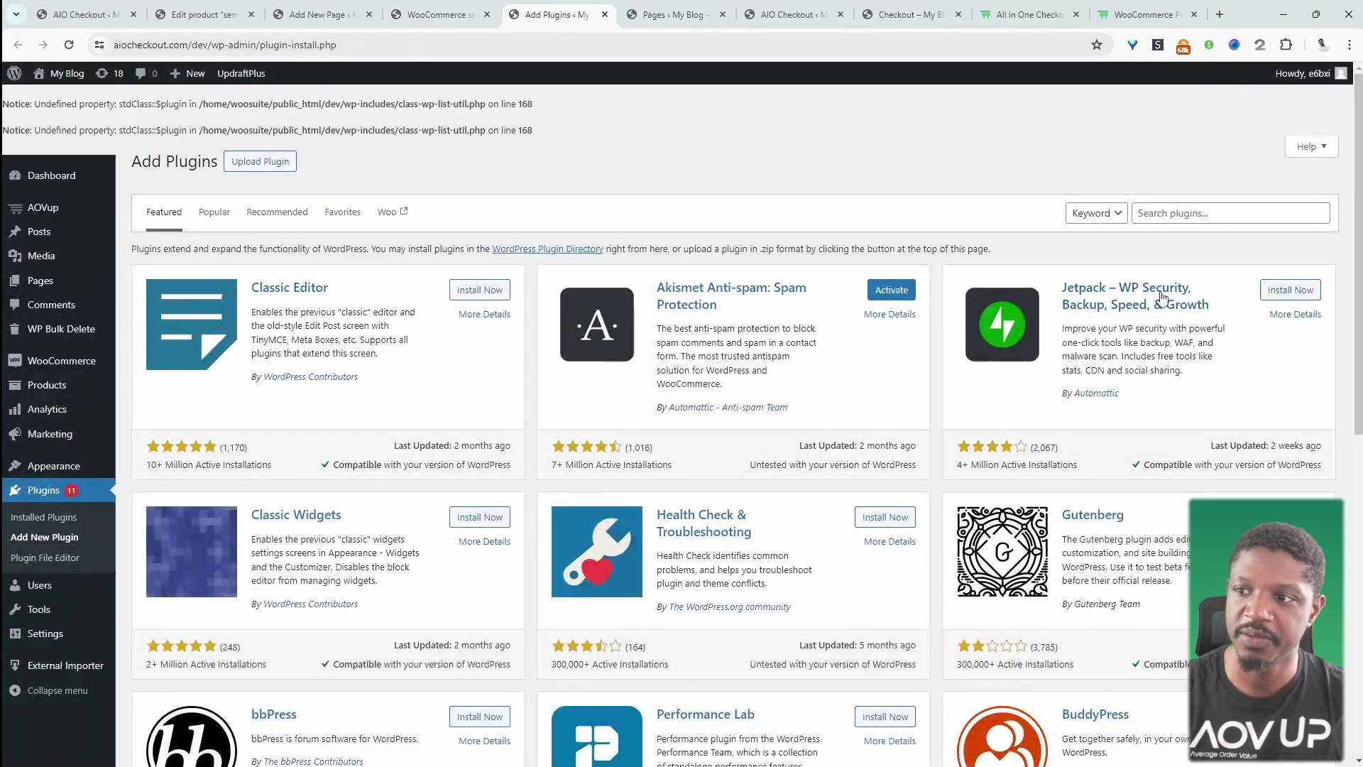
click(1187, 220)
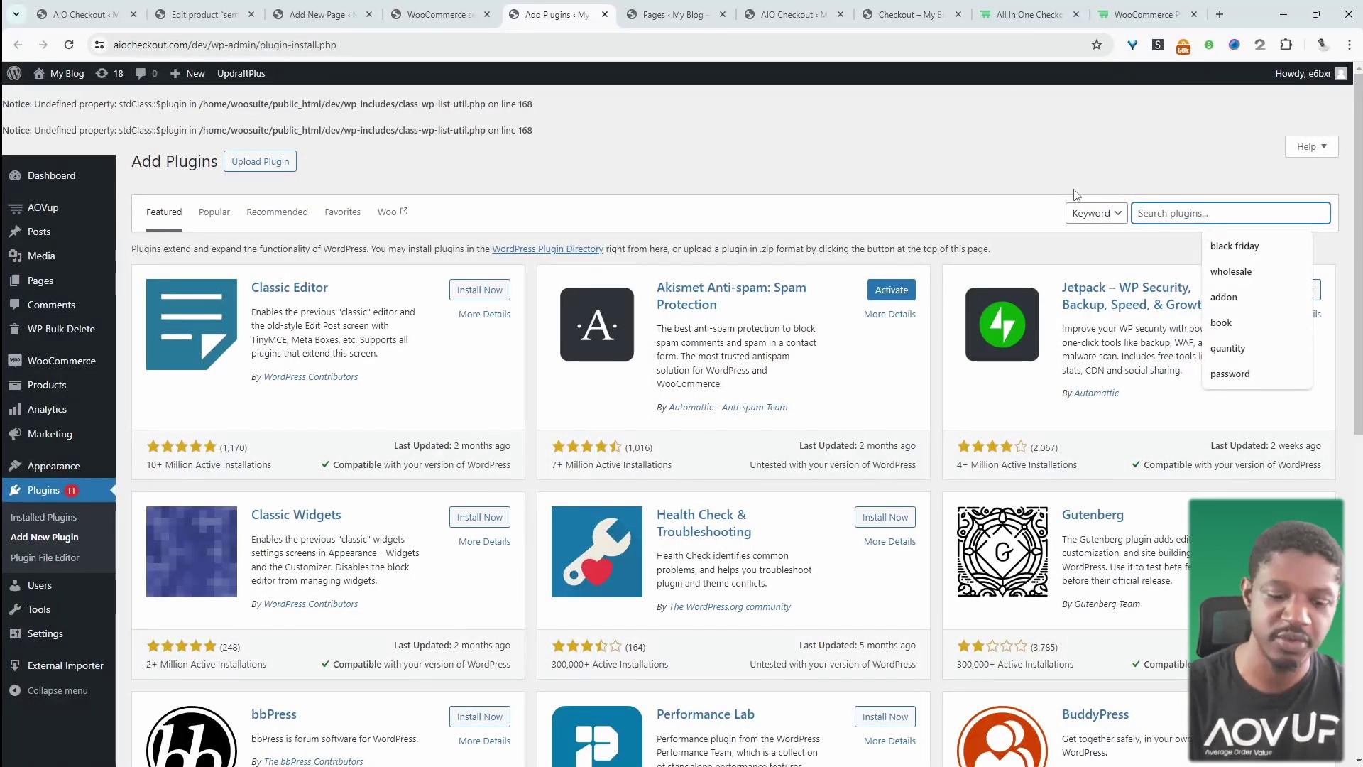
text(stro[e)
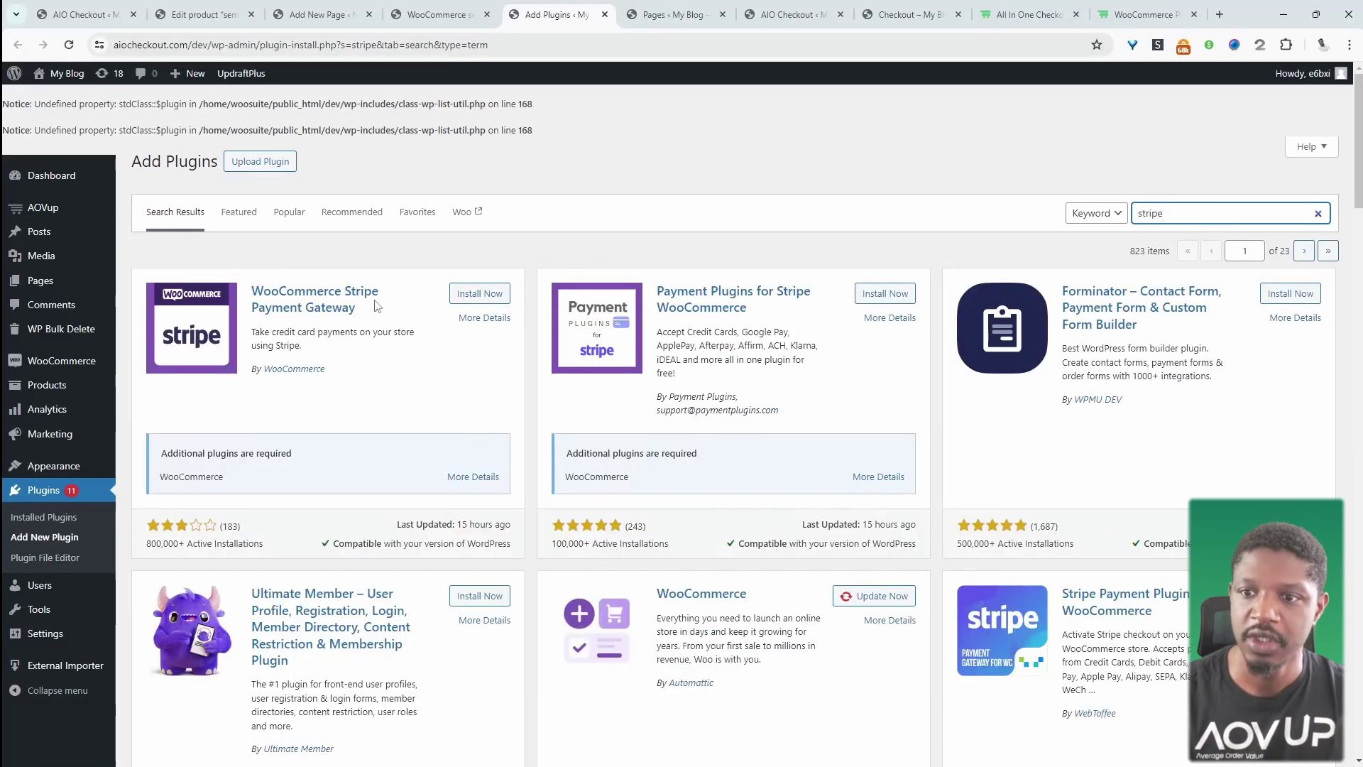